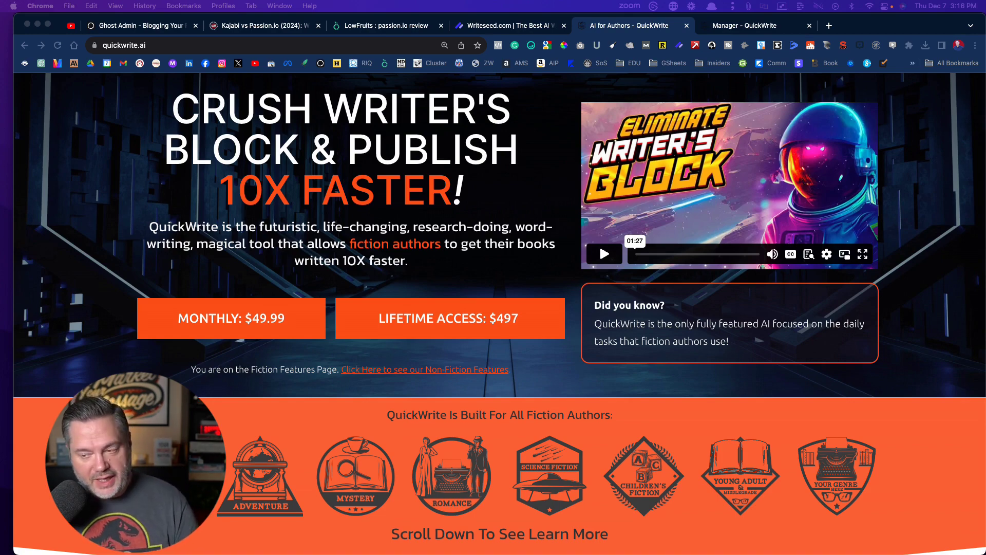
Review QuickWrite's fiction features, from supported genres and image creation through characters, world-building, scenarios, key items and book titles.
scroll(499, 314, down, 5)
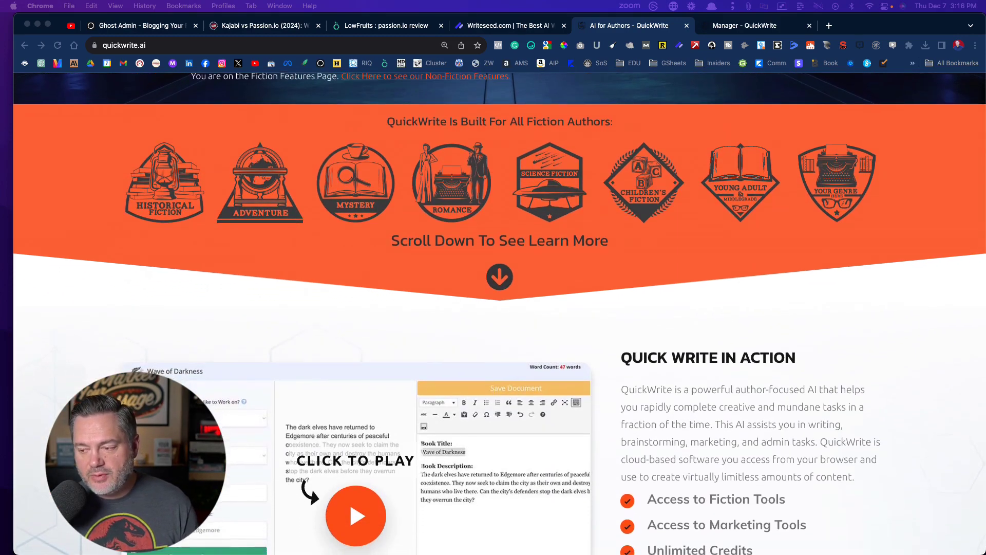
scroll(500, 314, down, 3)
scroll(500, 313, down, 2)
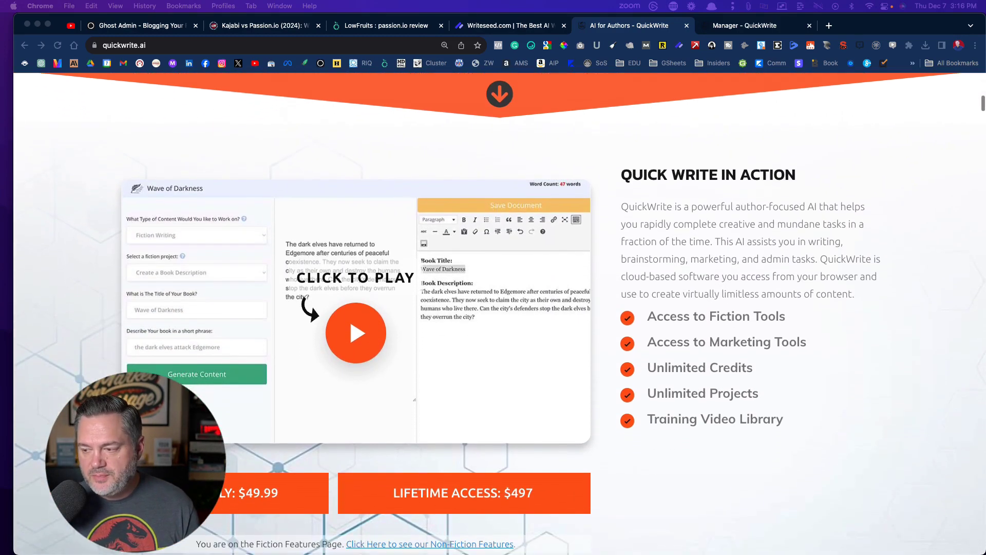
scroll(500, 313, down, 6)
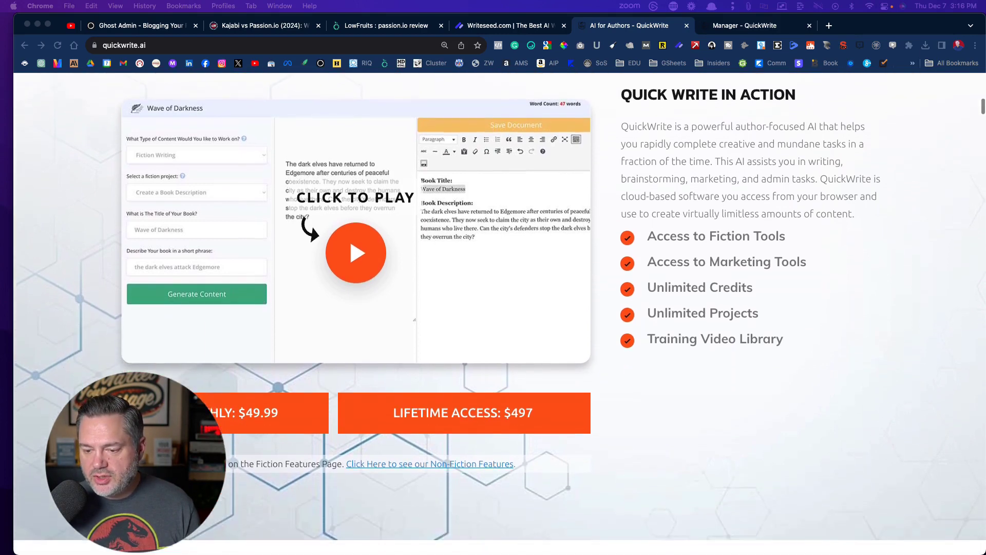
scroll(500, 313, down, 8)
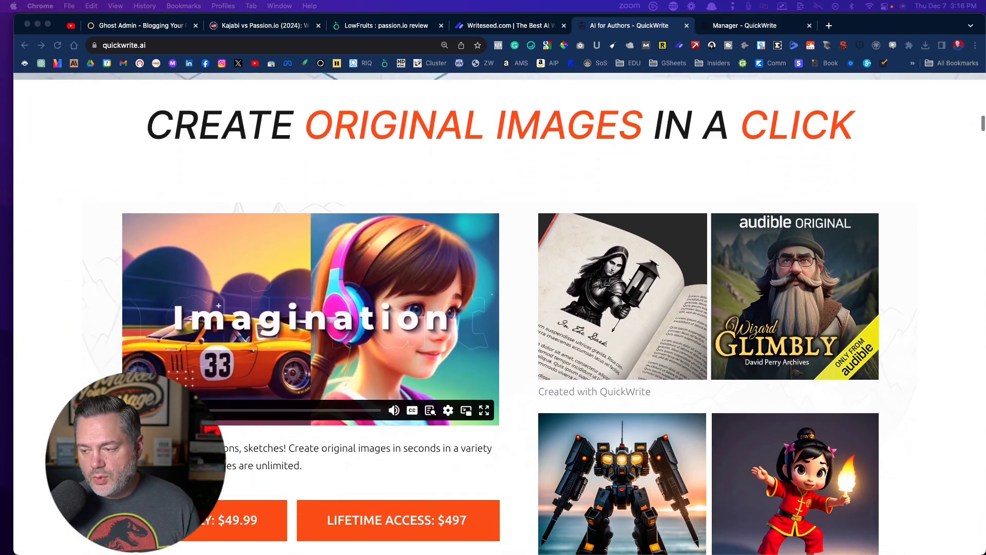
scroll(499, 313, down, 8)
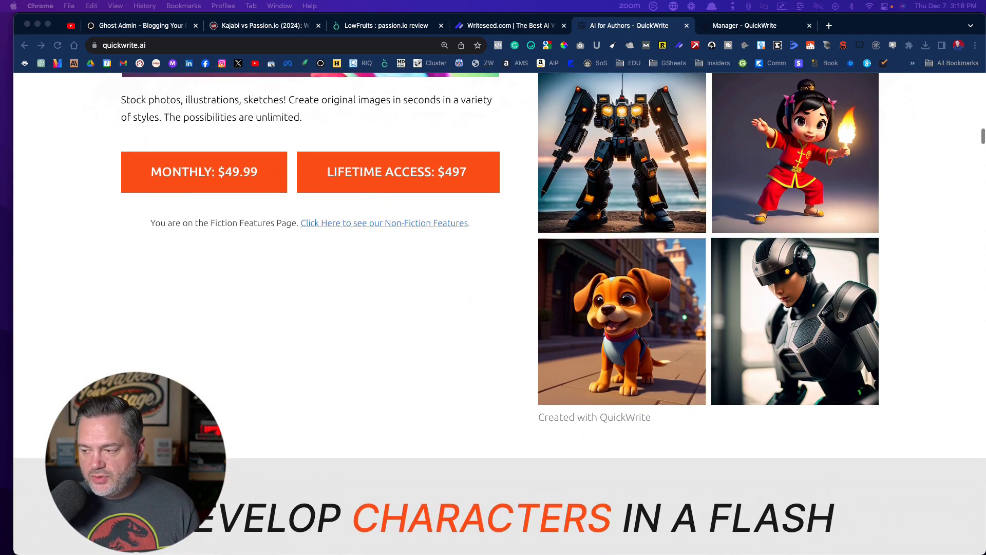
scroll(499, 314, down, 9)
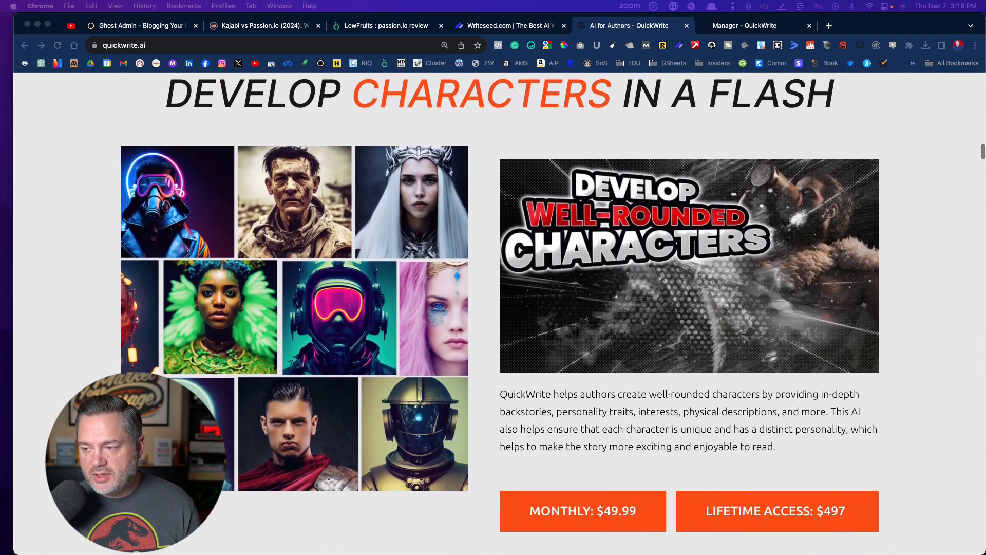
scroll(499, 313, down, 8)
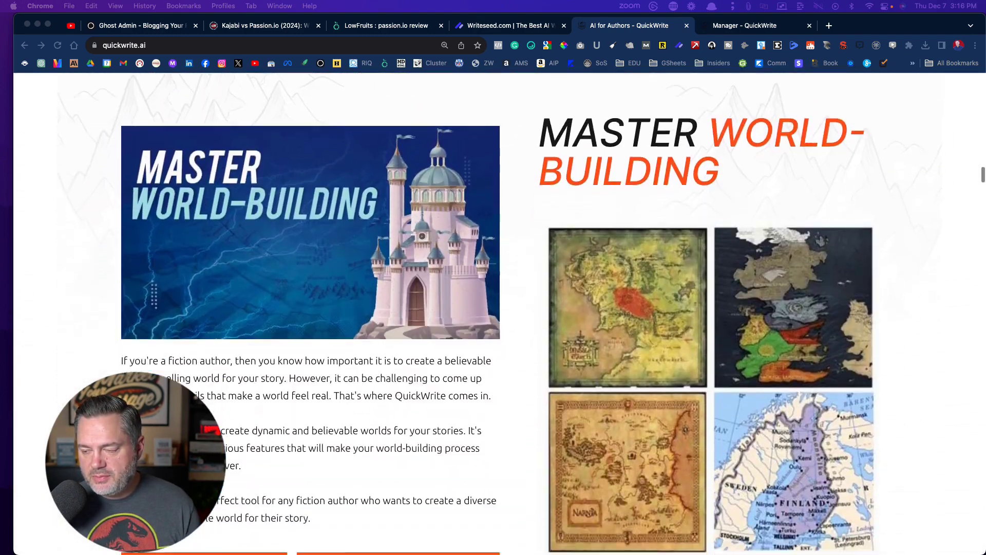
scroll(500, 314, down, 7)
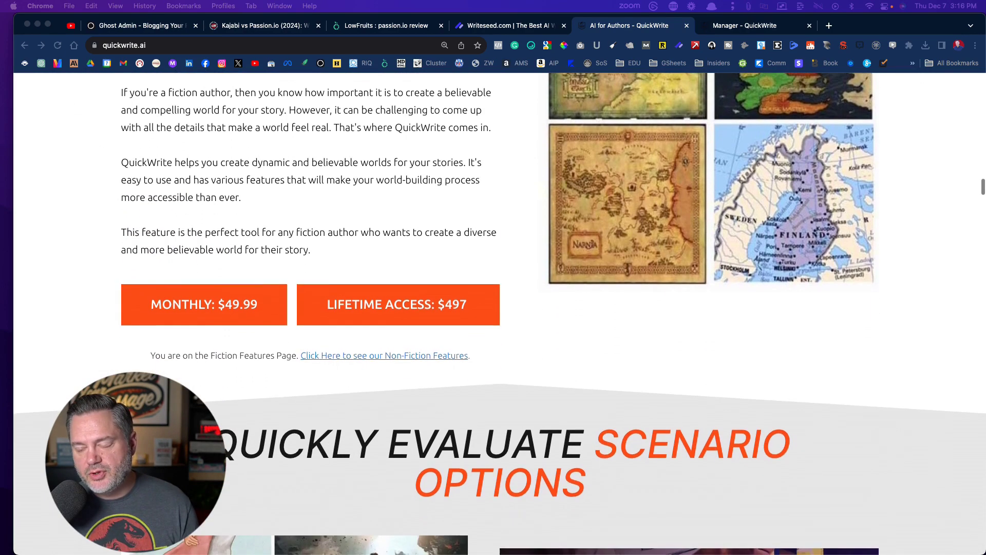
scroll(499, 314, down, 3)
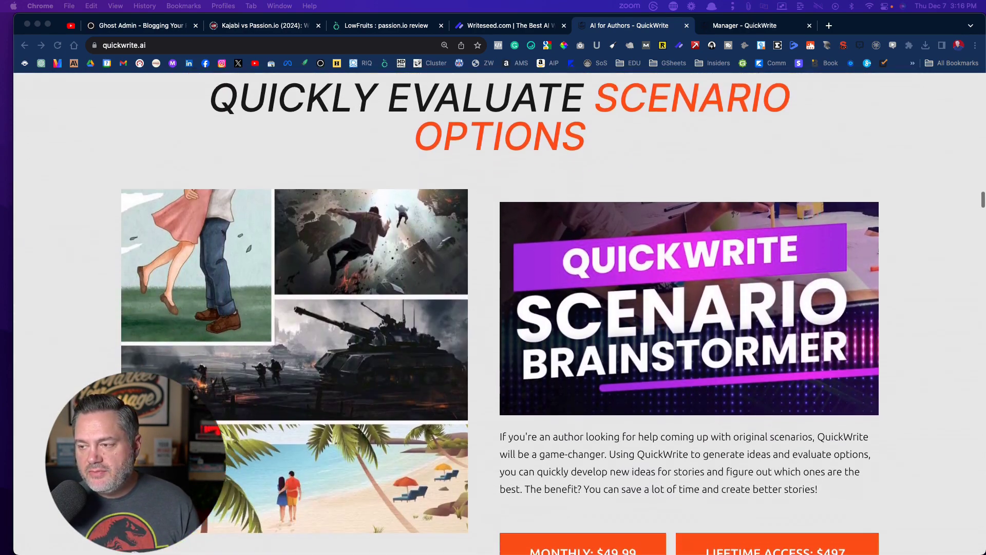
scroll(499, 313, up, 1)
scroll(499, 314, down, 11)
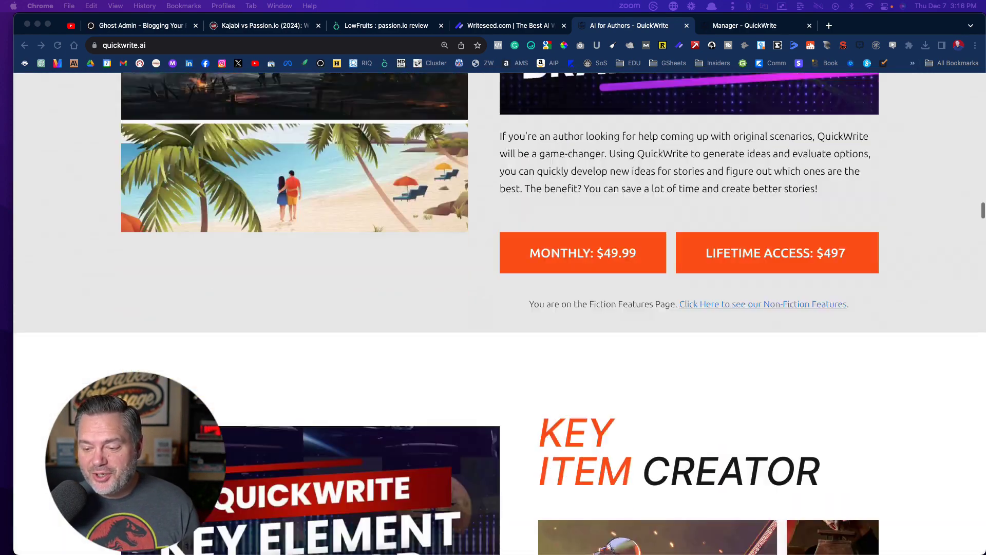
scroll(499, 313, down, 12)
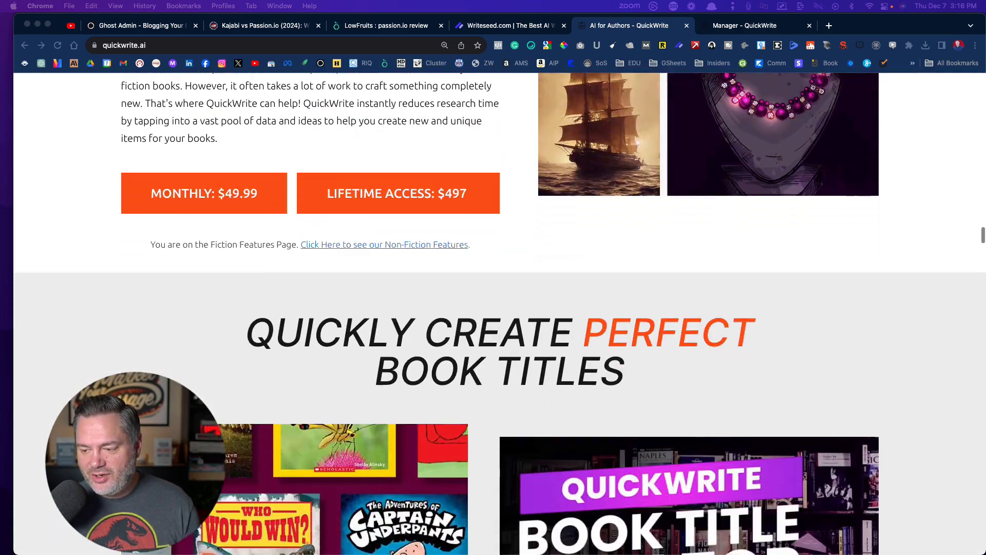
Open the Non-Fiction Features page and review its sections on images, outlines, book descriptions, content sections and book titles.
scroll(499, 313, up, 20)
scroll(499, 314, up, 20)
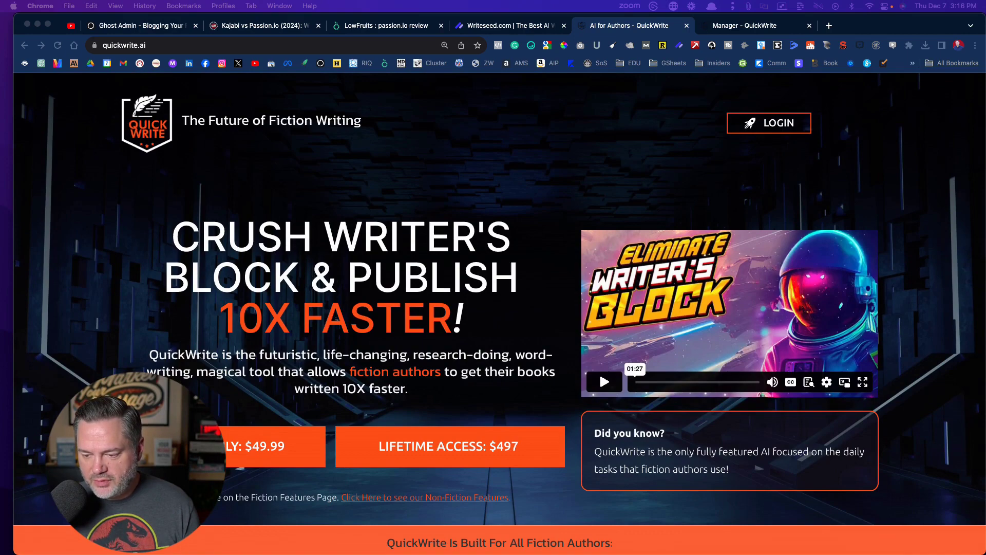
click(420, 501)
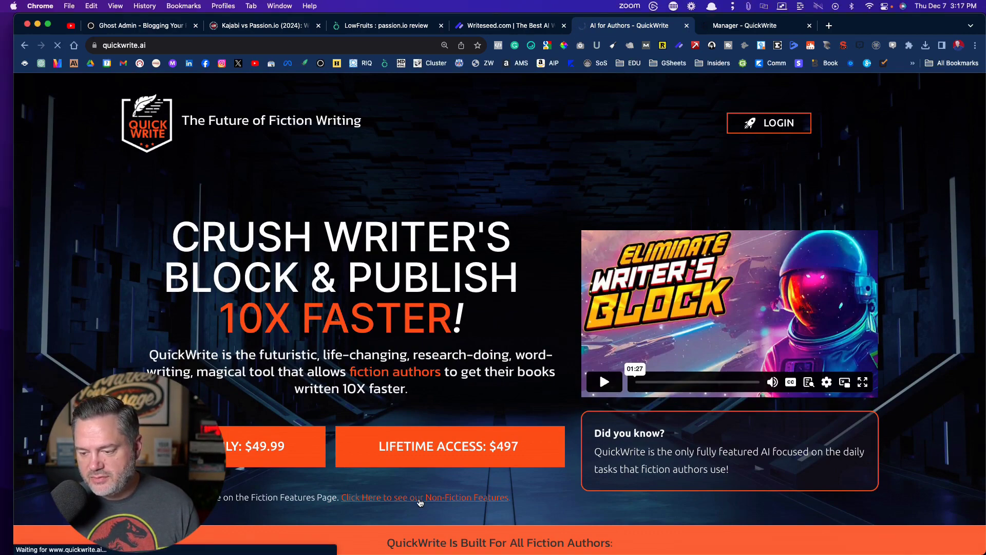
scroll(167, 357, down, 2)
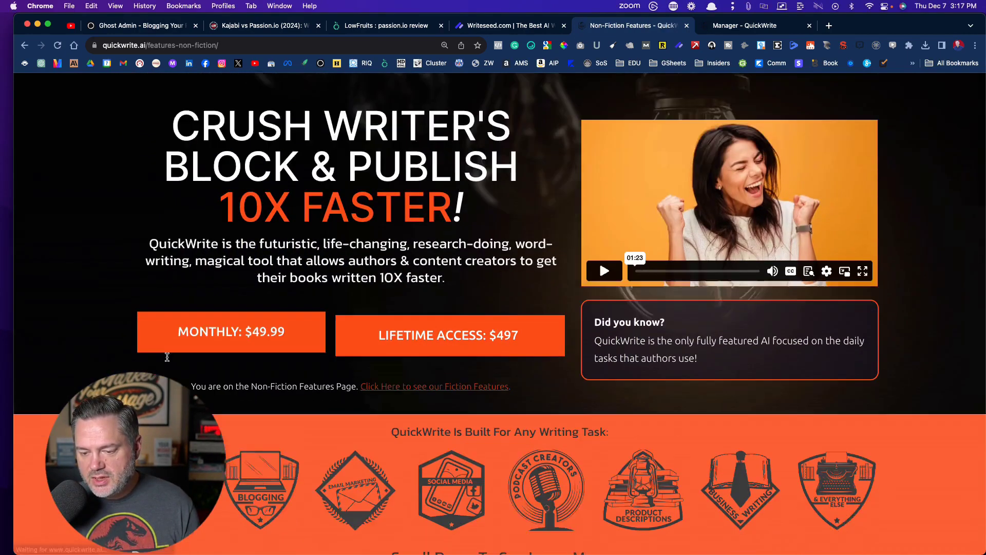
scroll(167, 357, down, 12)
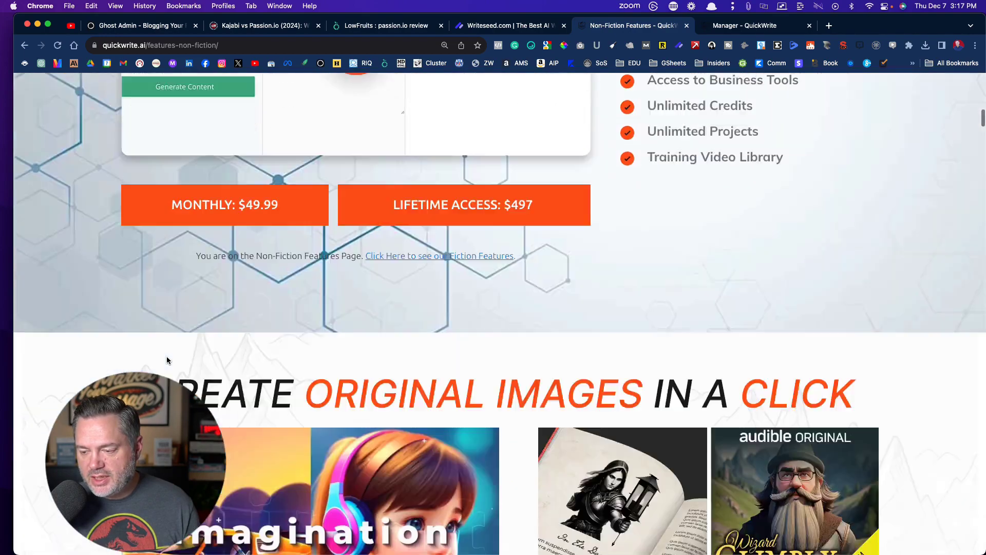
scroll(166, 356, down, 14)
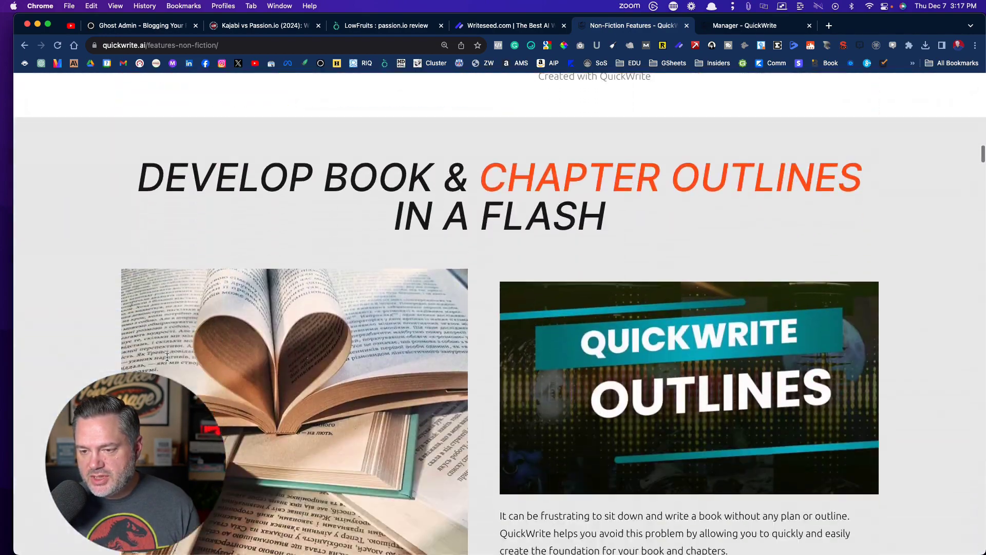
scroll(166, 356, down, 1)
scroll(167, 357, down, 1)
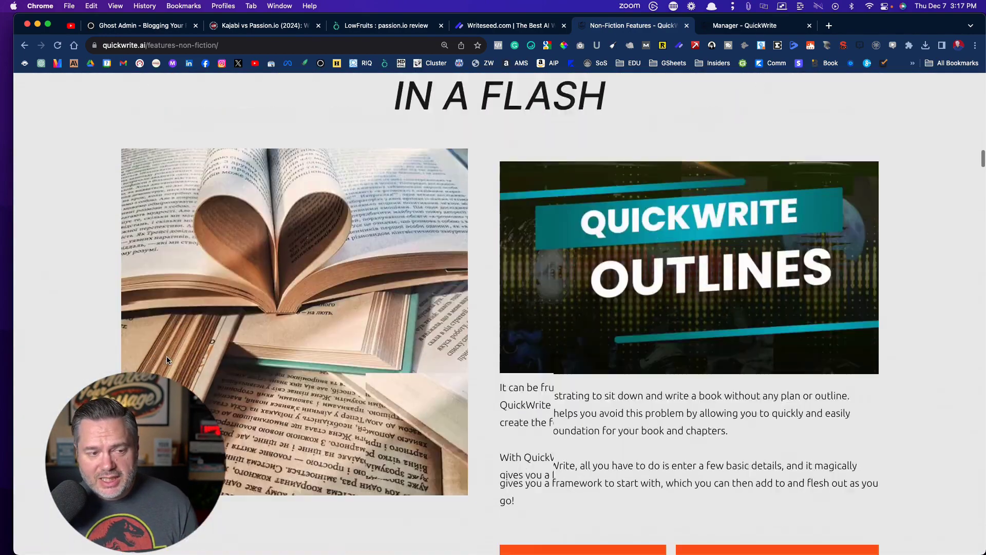
scroll(167, 356, down, 12)
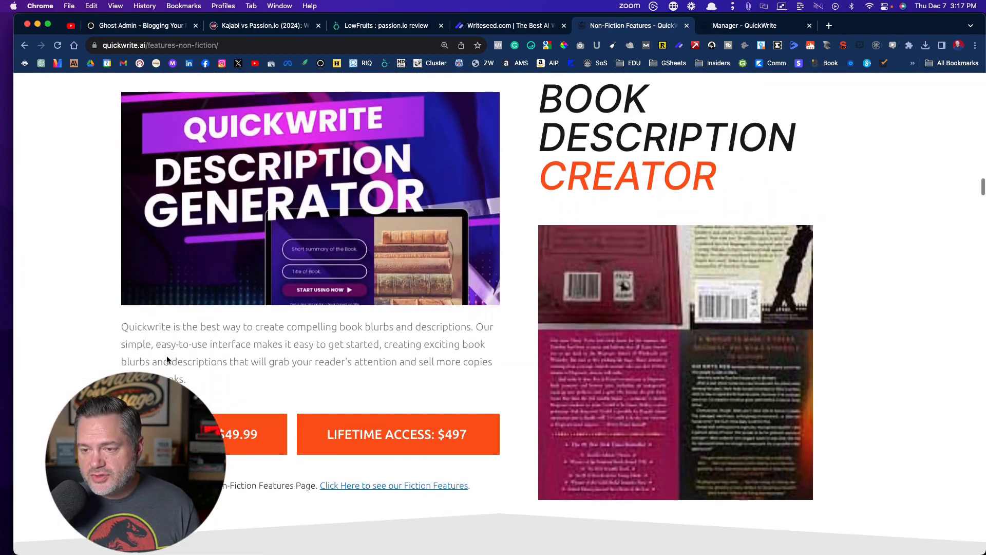
scroll(167, 360, down, 10)
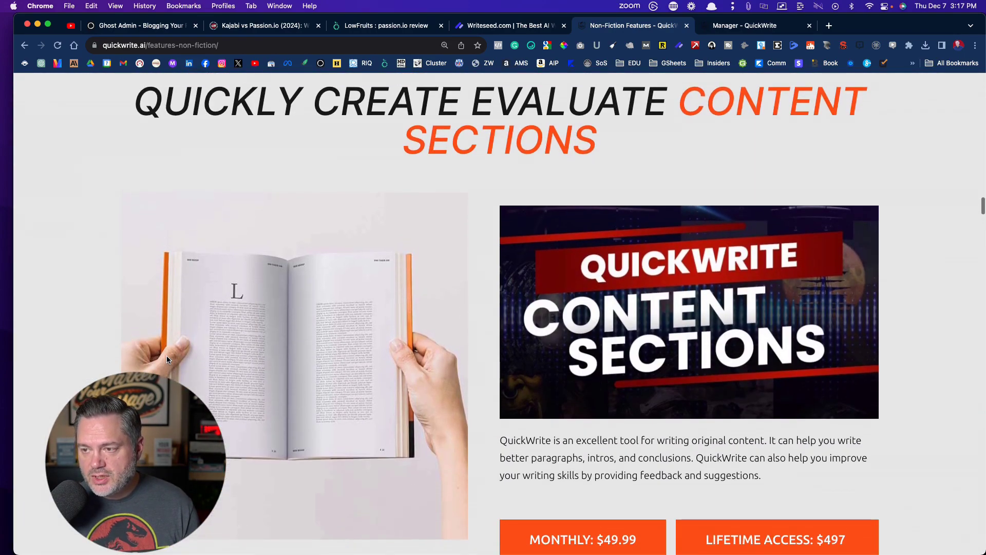
scroll(166, 359, down, 9)
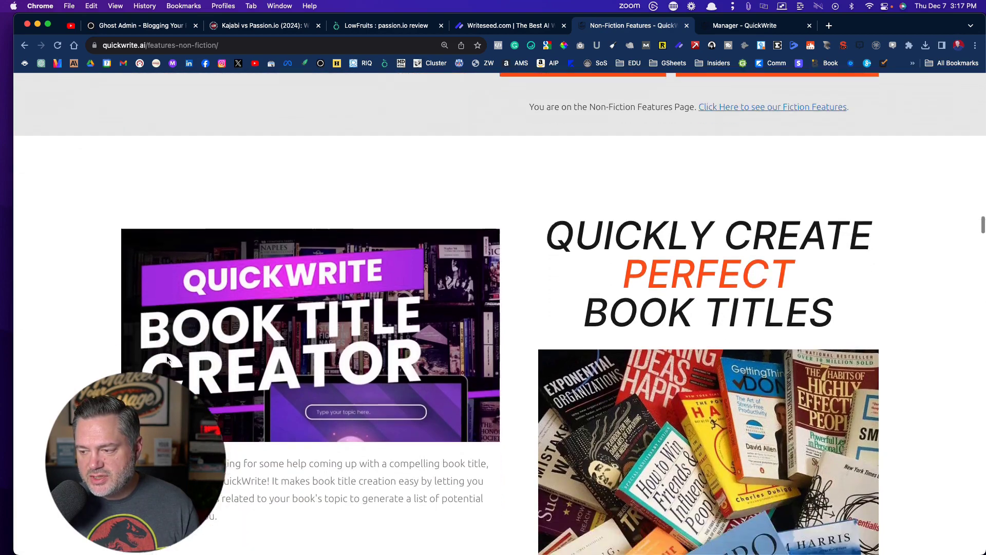
scroll(166, 360, down, 3)
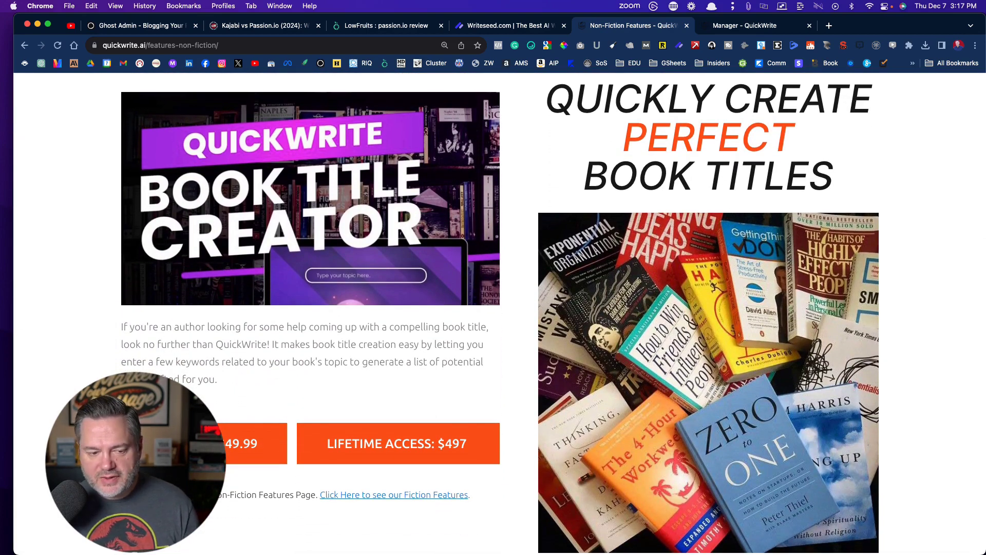
scroll(131, 328, down, 7)
scroll(131, 329, up, 7)
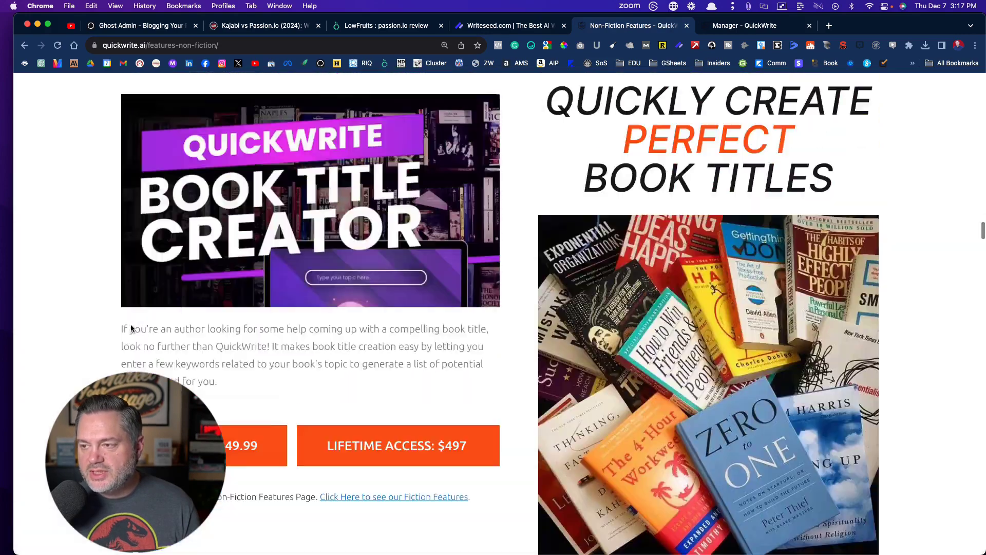
scroll(131, 328, up, 4)
Switch to the QuickWrite Document Manager and close the Ghost Admin, Kajabi vs Passion.io, LowFruits and Writeseed pages.
click(725, 27)
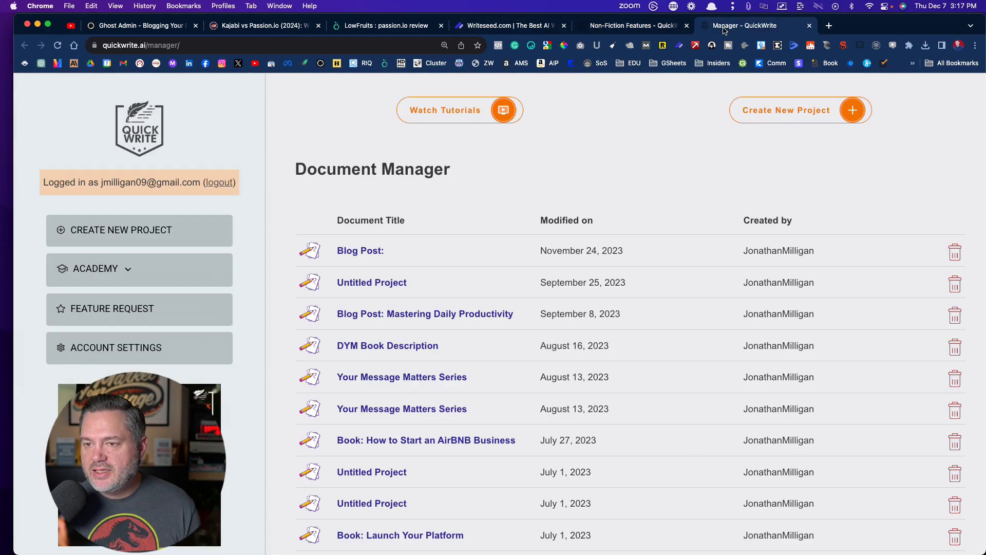
click(318, 26)
click(195, 26)
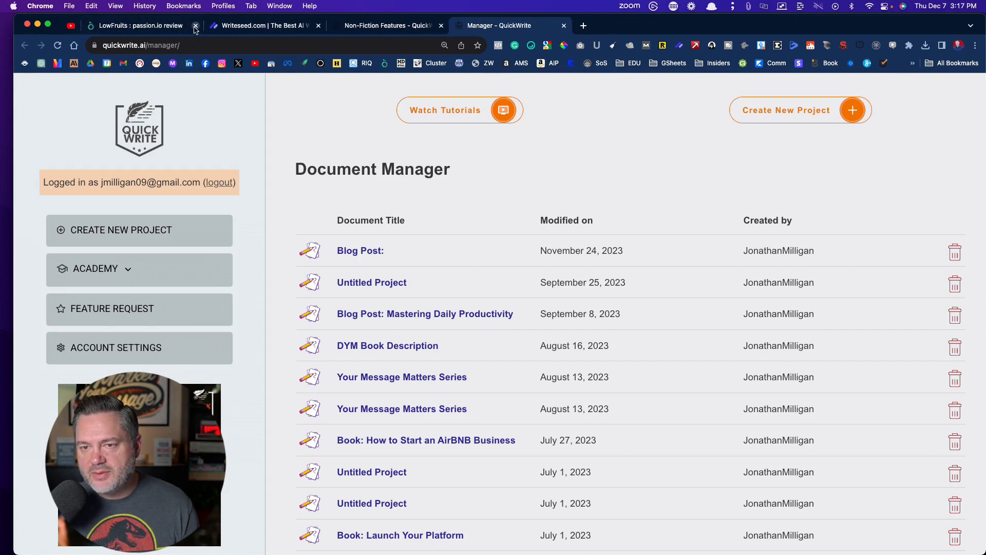
click(195, 26)
click(196, 25)
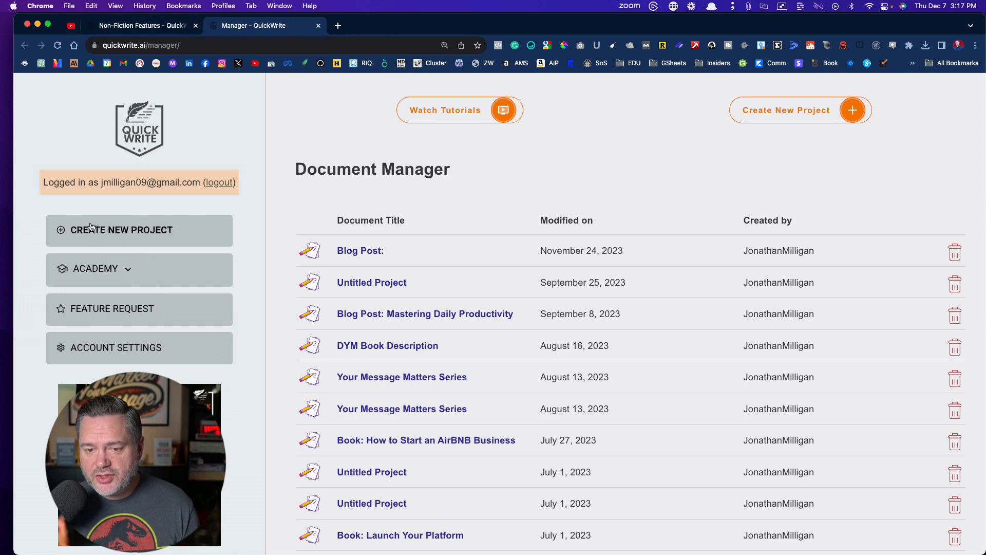
Look over the Academy tutorial categories and create a new project.
click(98, 271)
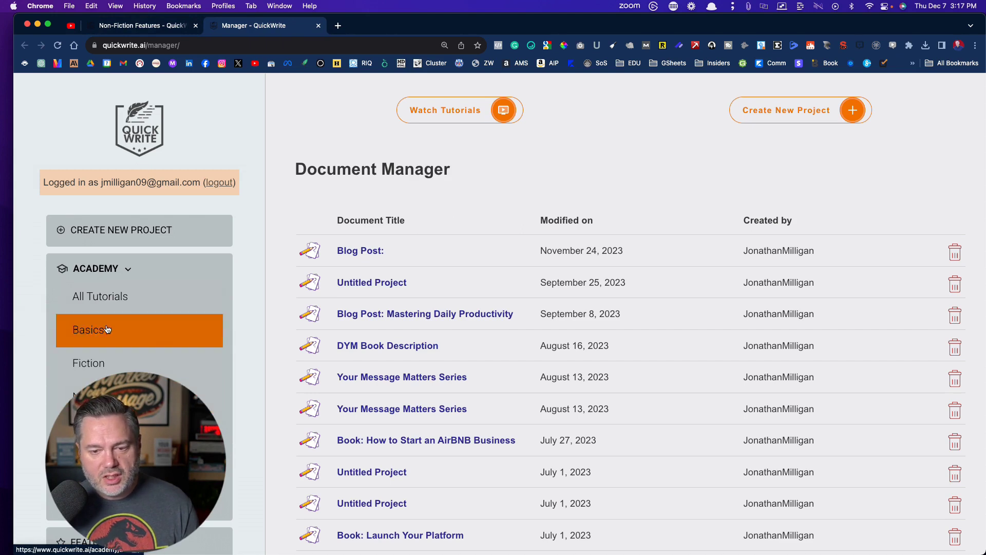
click(118, 230)
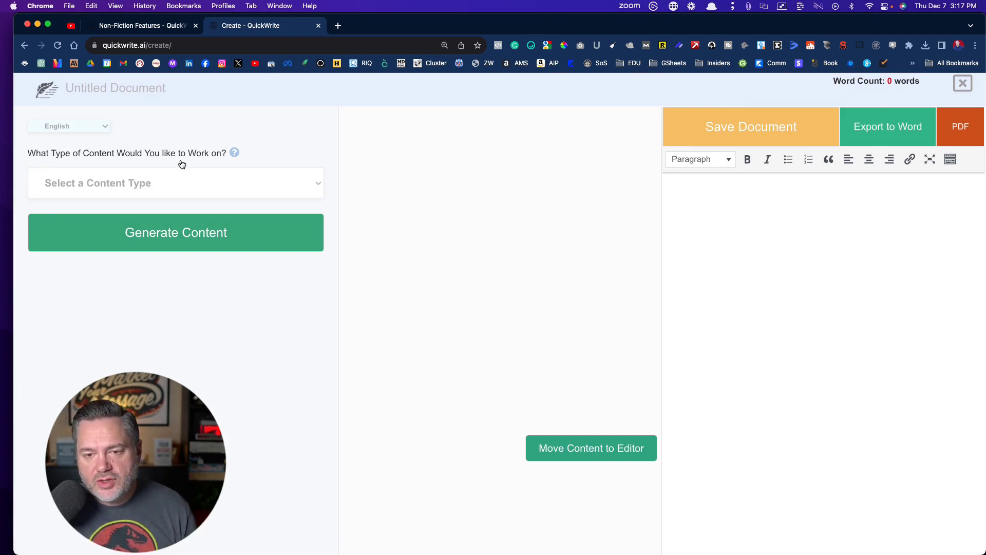
Examine the content types offered for the untitled document without choosing one.
click(174, 183)
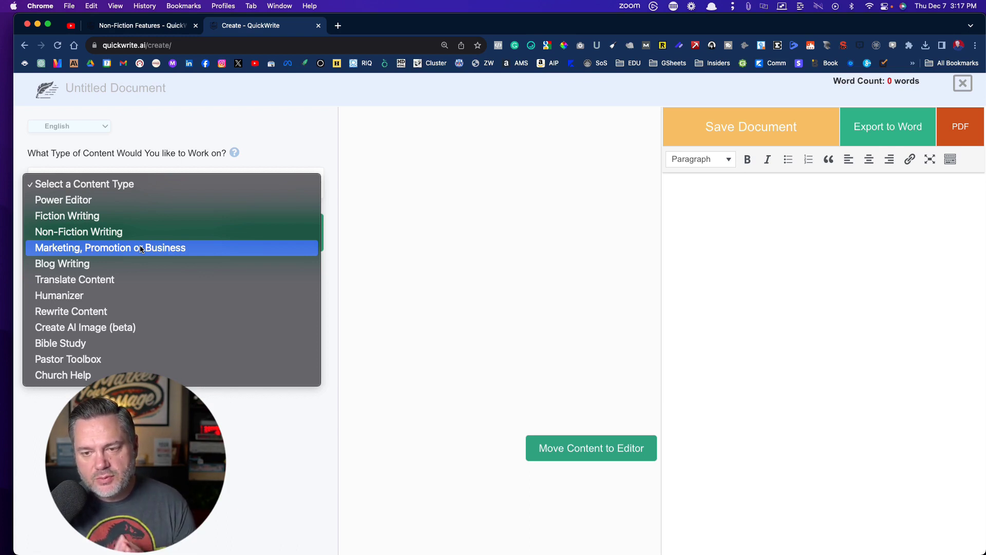
click(195, 125)
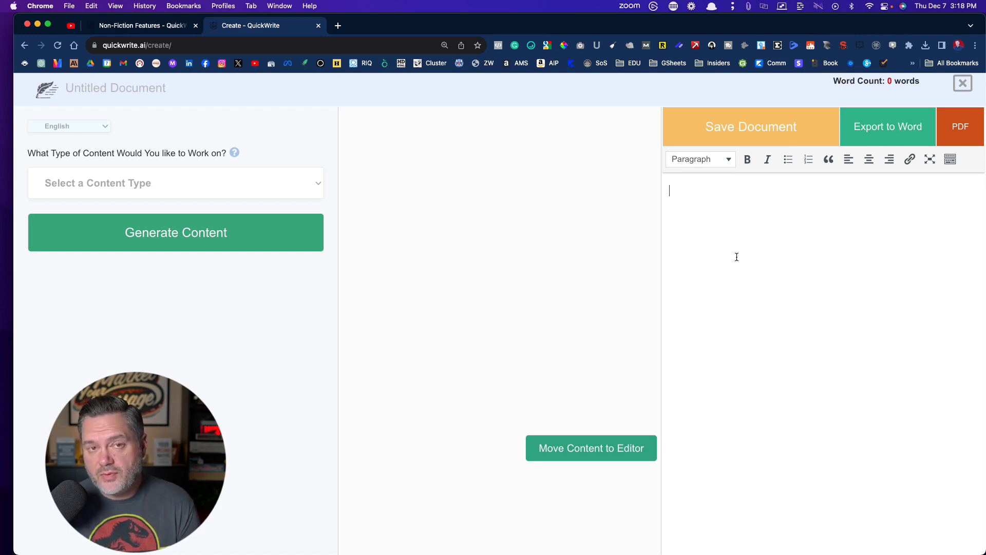
Title the new document "Test Document" and save it.
click(132, 89)
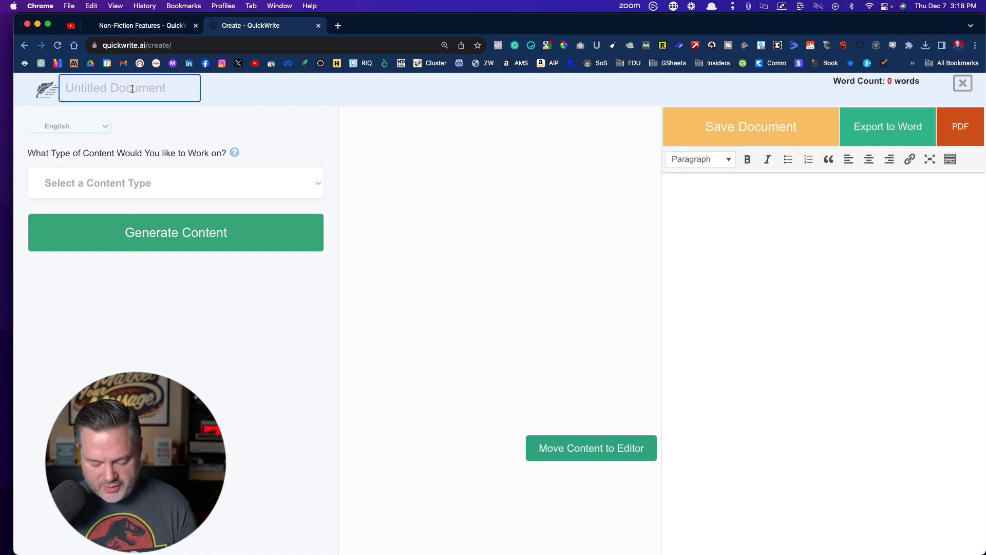
text(Test)
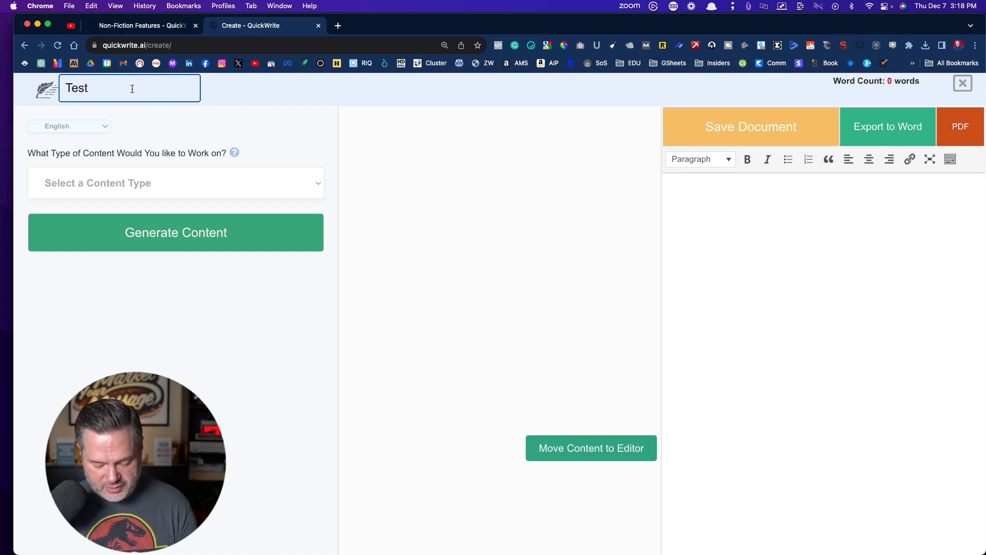
text( Document)
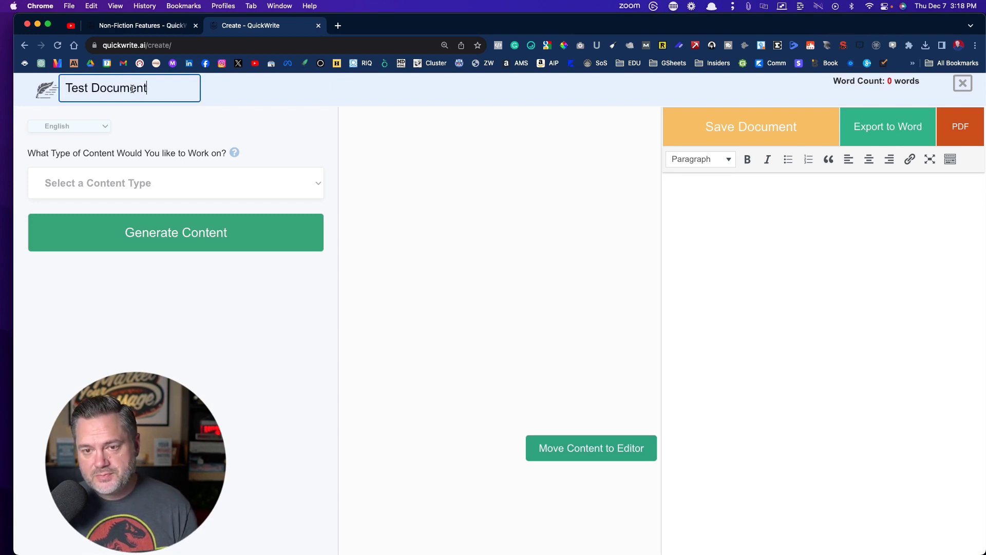
click(221, 117)
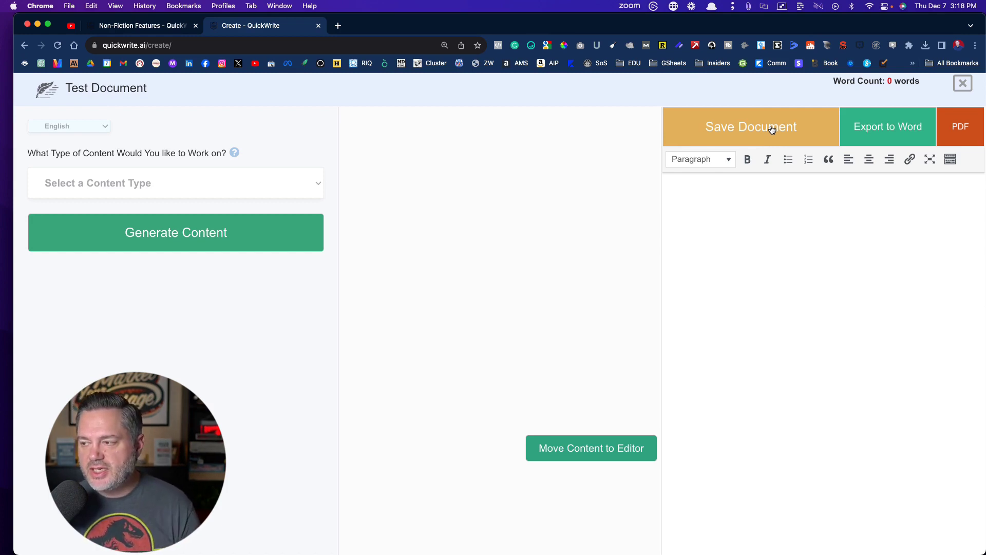
click(772, 129)
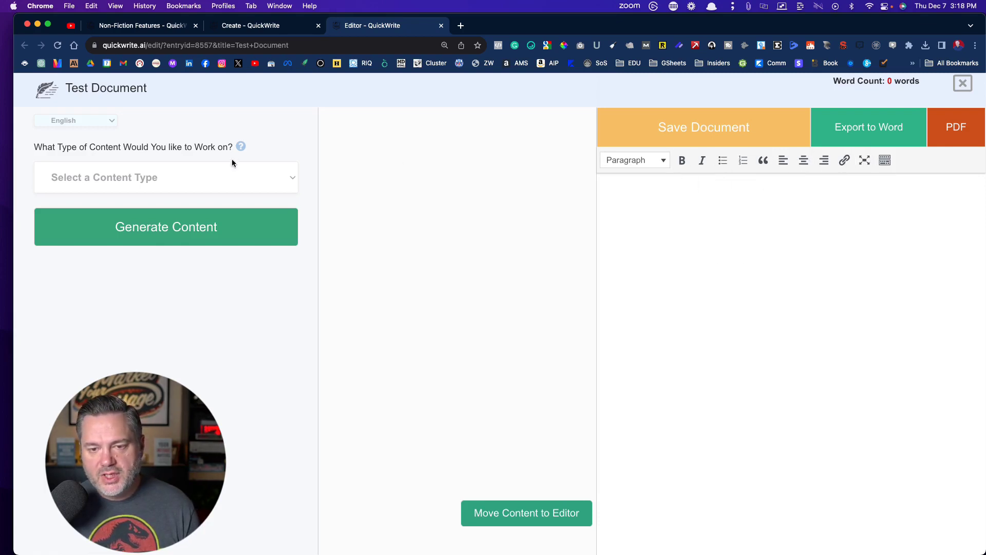
Generate Power Editor content from the prompt "Write a Linkedin post about 5 creative ways to promote a membership site and use some emojis.".
click(142, 180)
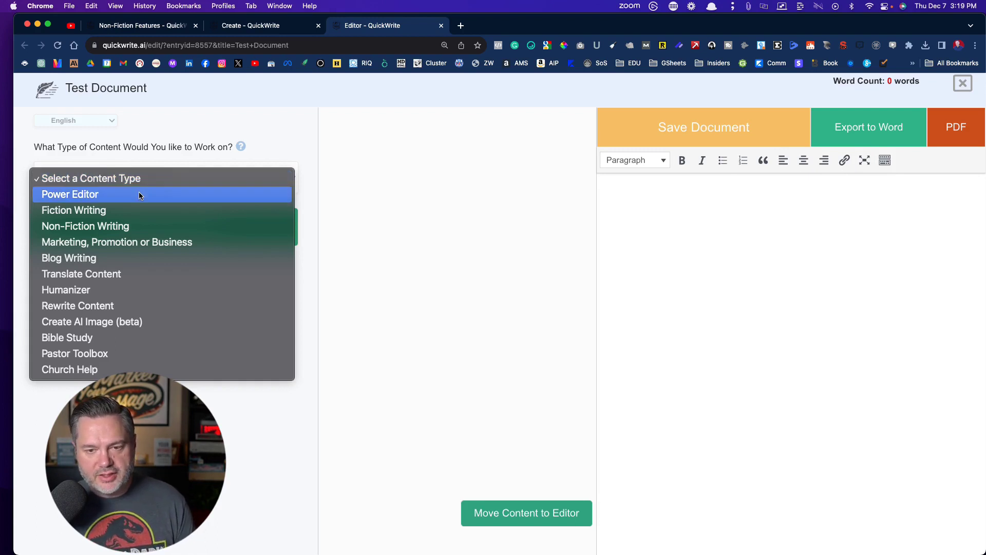
click(139, 194)
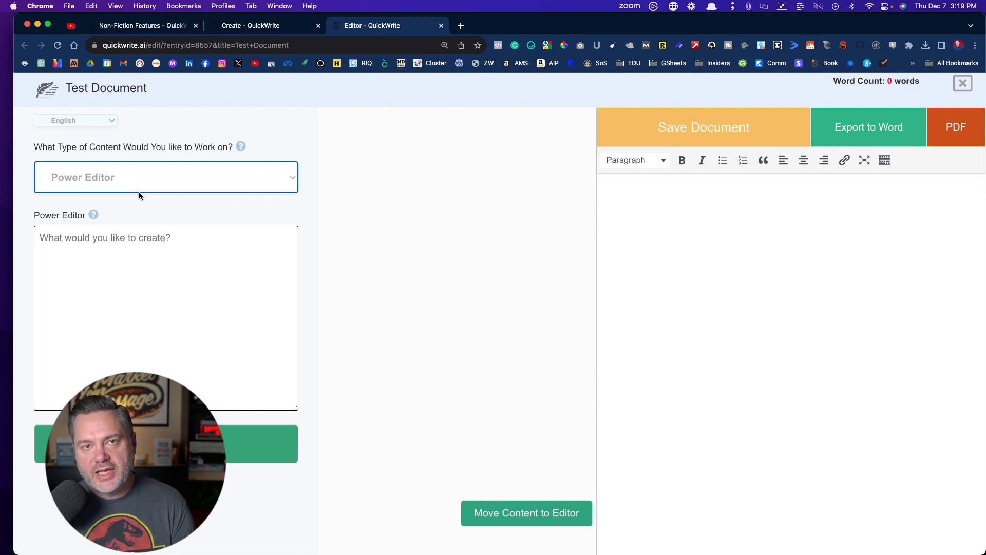
click(70, 245)
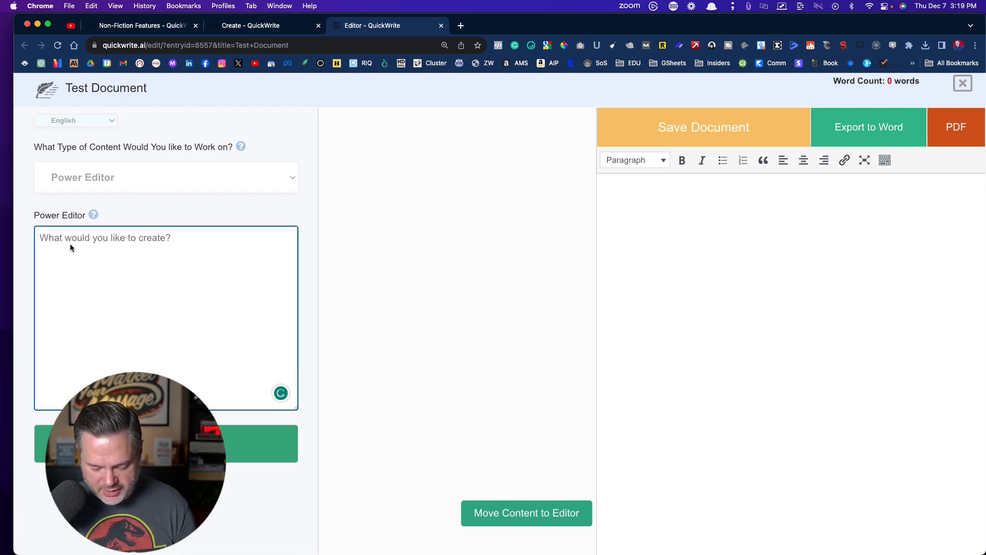
text(Write a )
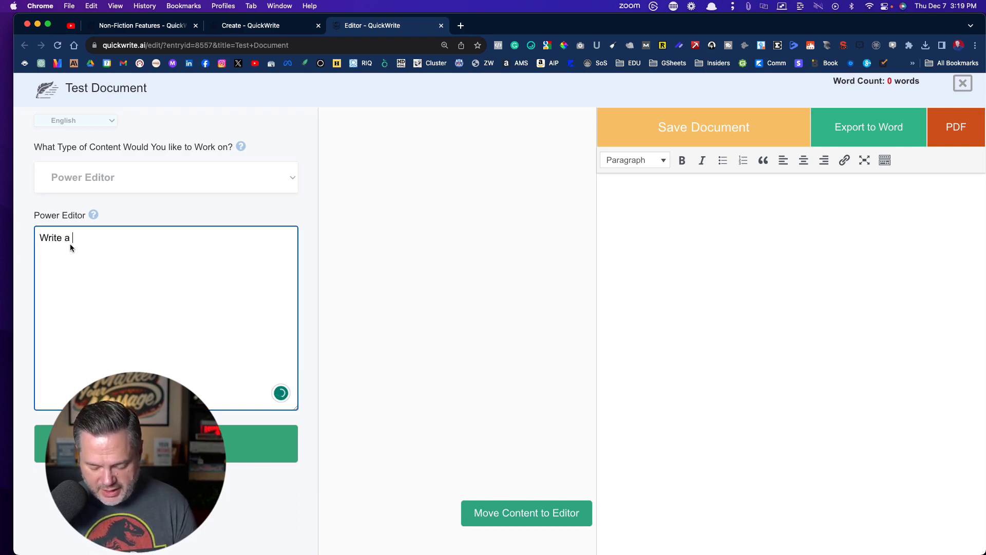
text(Linkedin p)
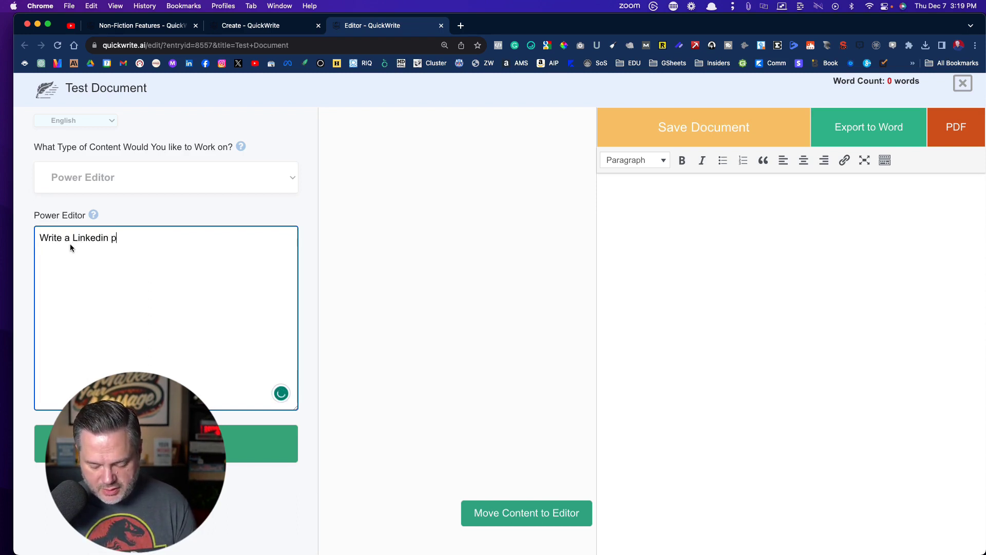
text(ost about 5 )
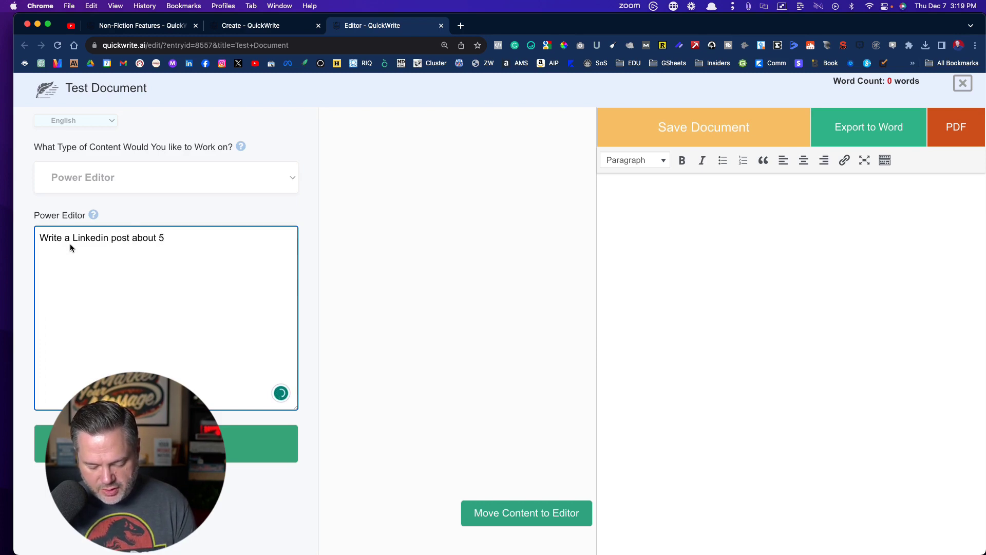
text(creative ways to pa)
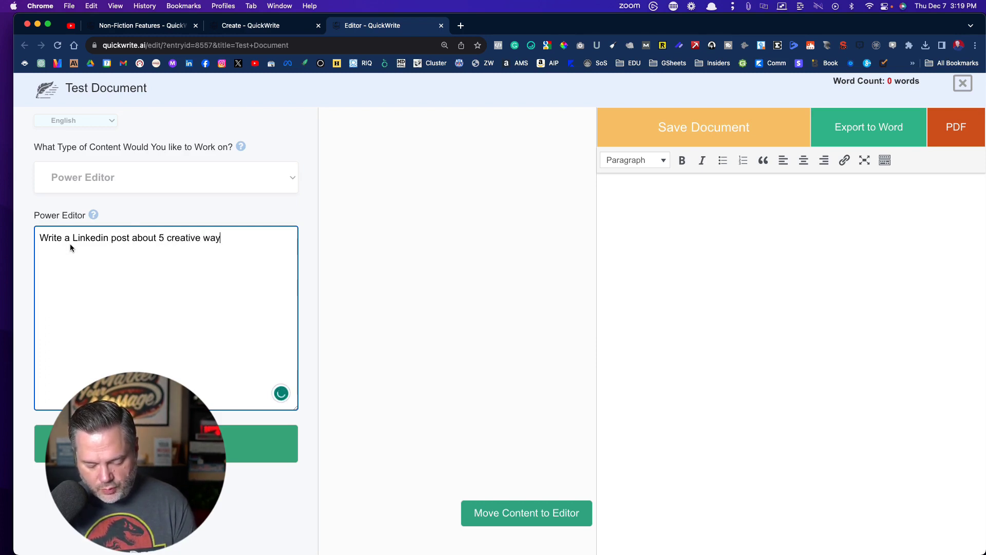
key(BackSpace)
text(rom)
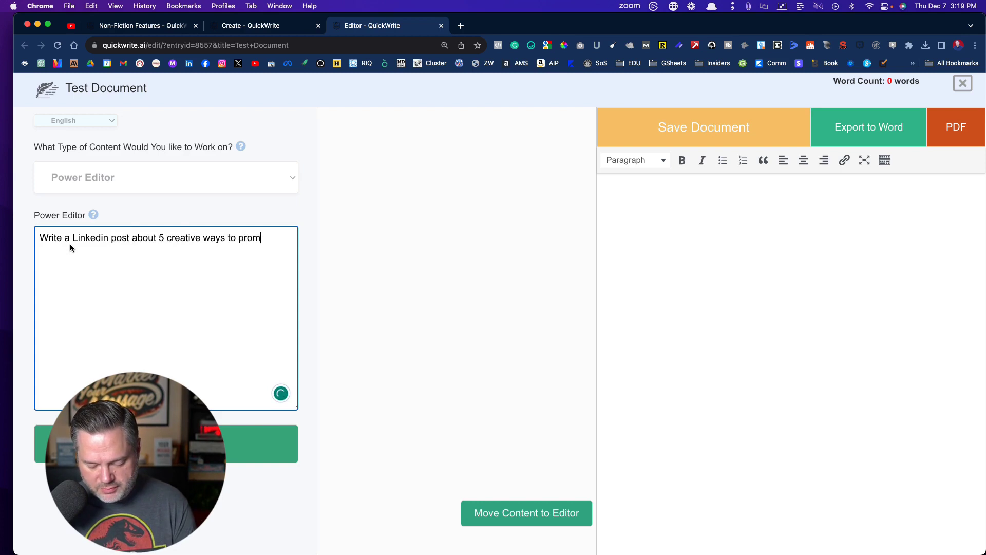
text(ote a membe)
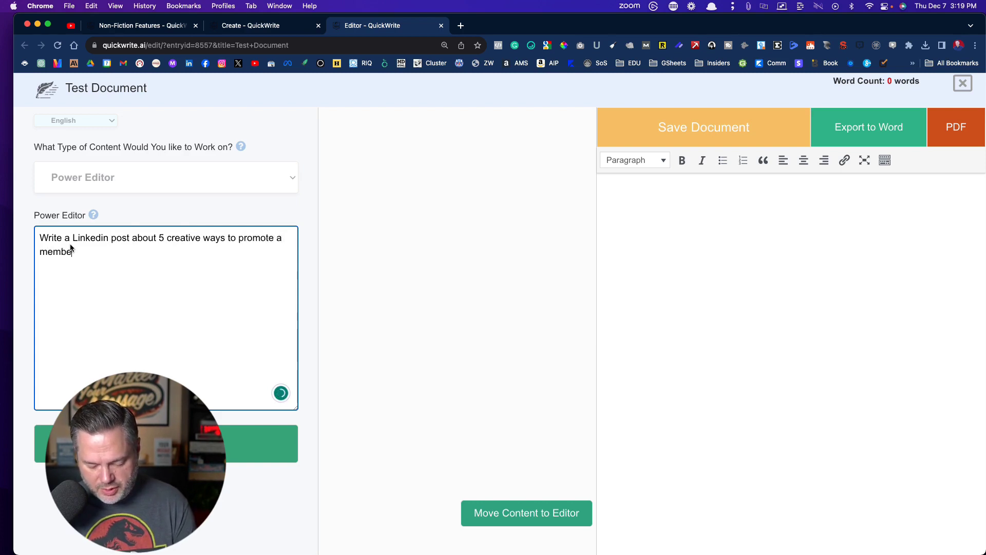
text(rship site )
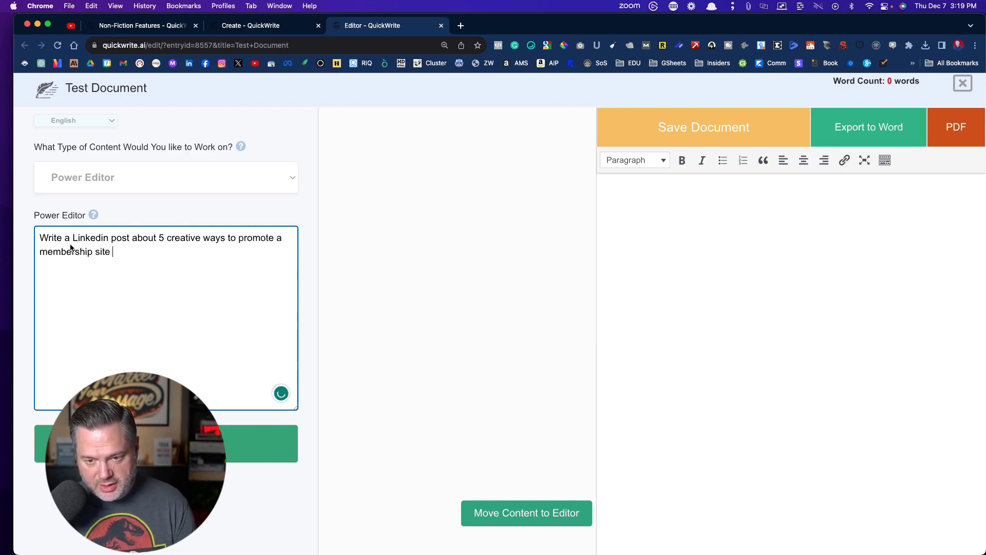
text(and use some)
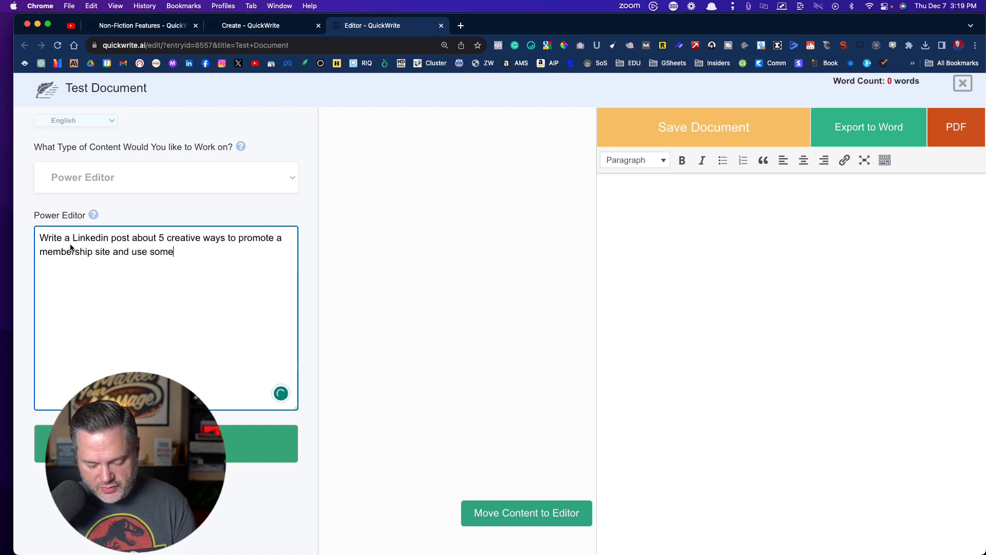
text( emojis.)
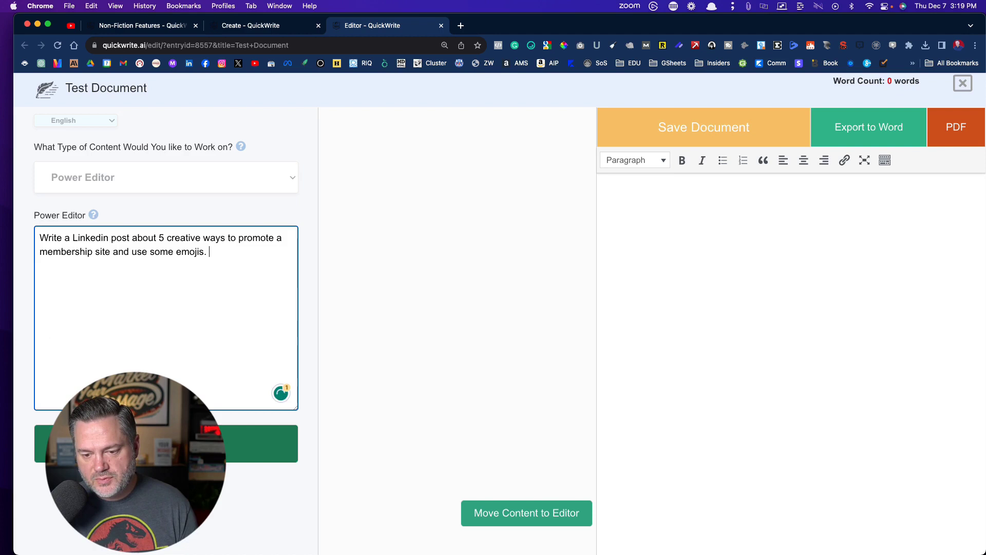
click(166, 444)
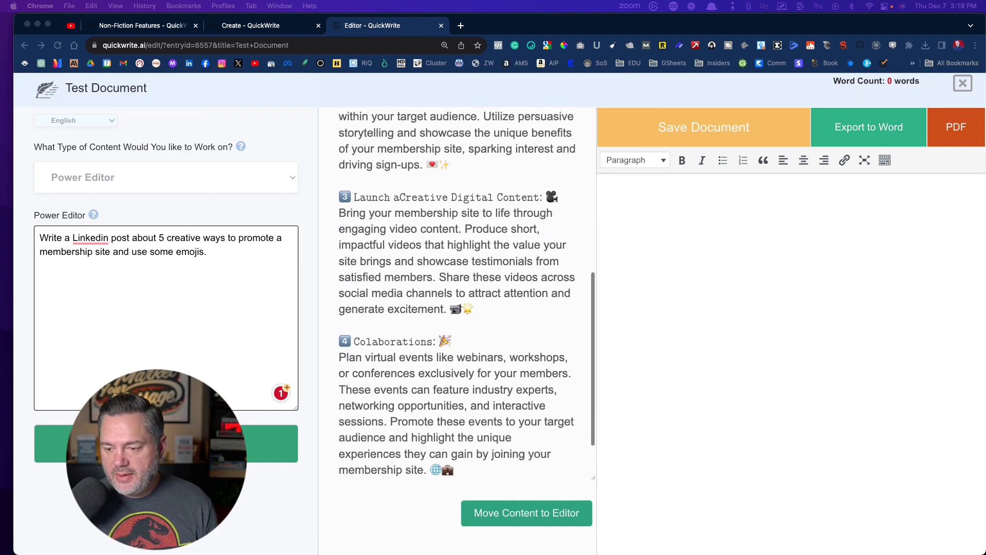
Check the generated LinkedIn post, move it into the document editor and read it through there.
scroll(457, 292, up, 10)
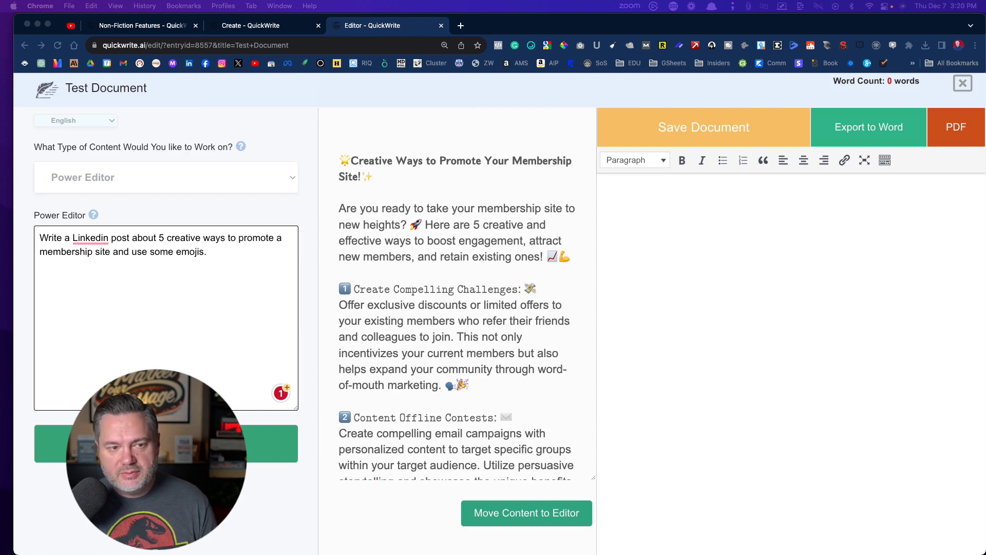
scroll(457, 298, down, 2)
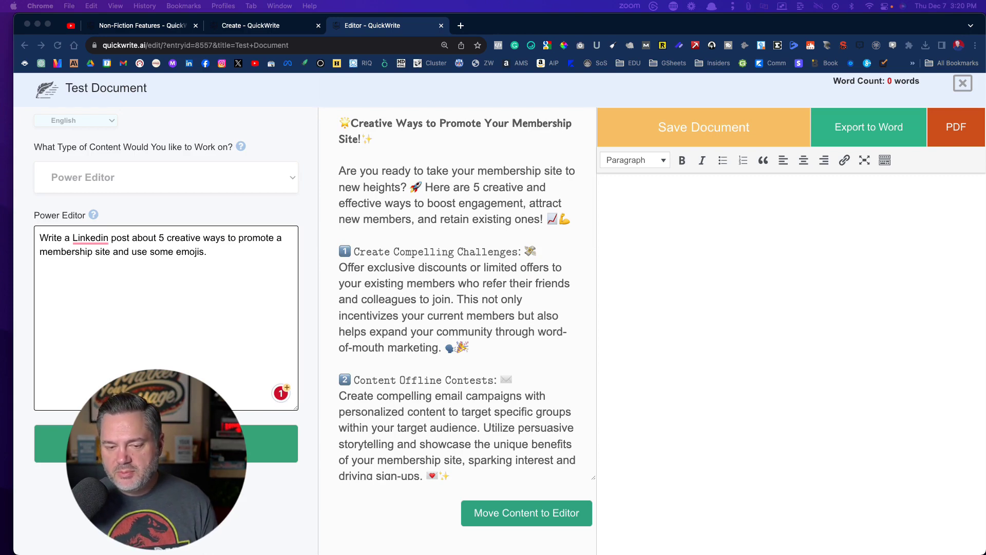
click(490, 516)
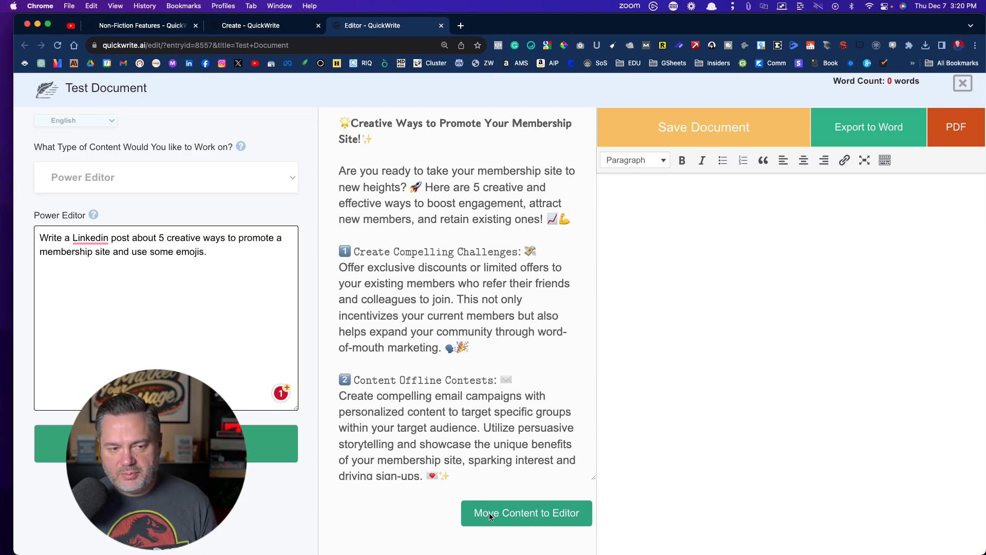
click(541, 514)
scroll(718, 424, down, 5)
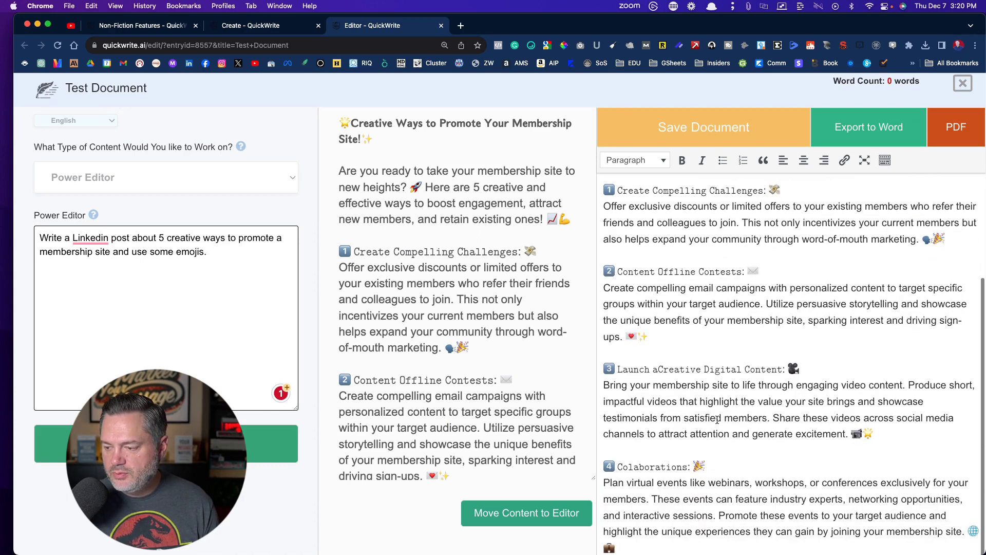
scroll(717, 420, up, 8)
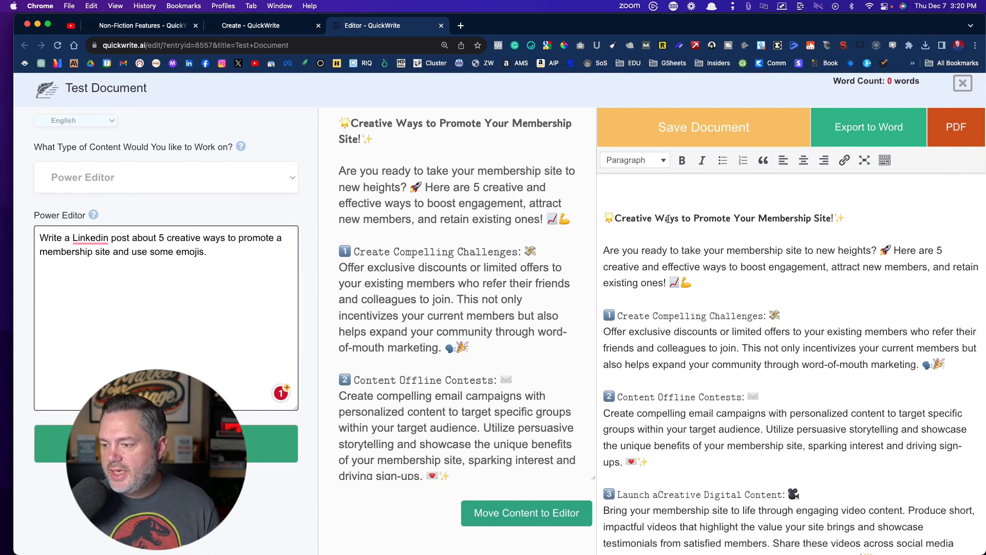
scroll(692, 352, down, 5)
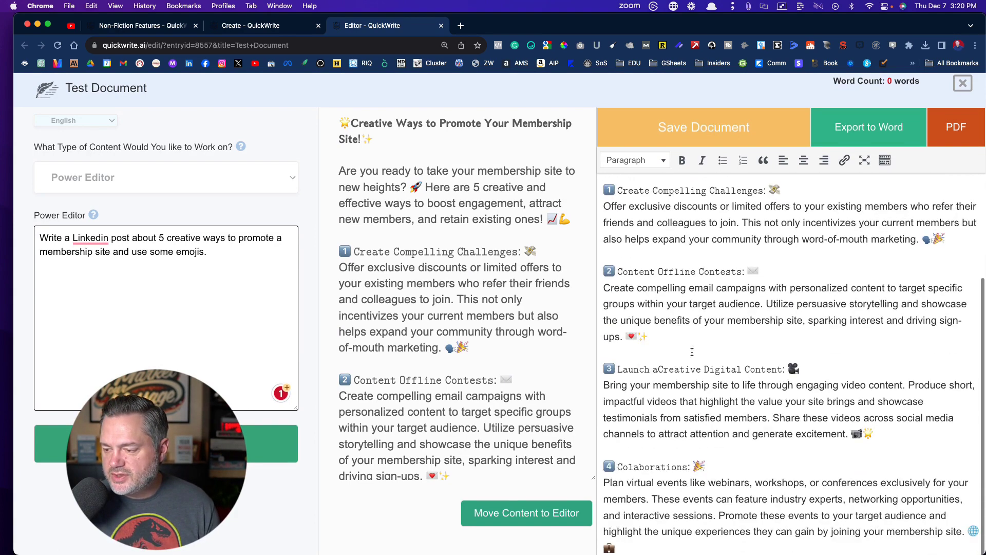
scroll(128, 262, up, 3)
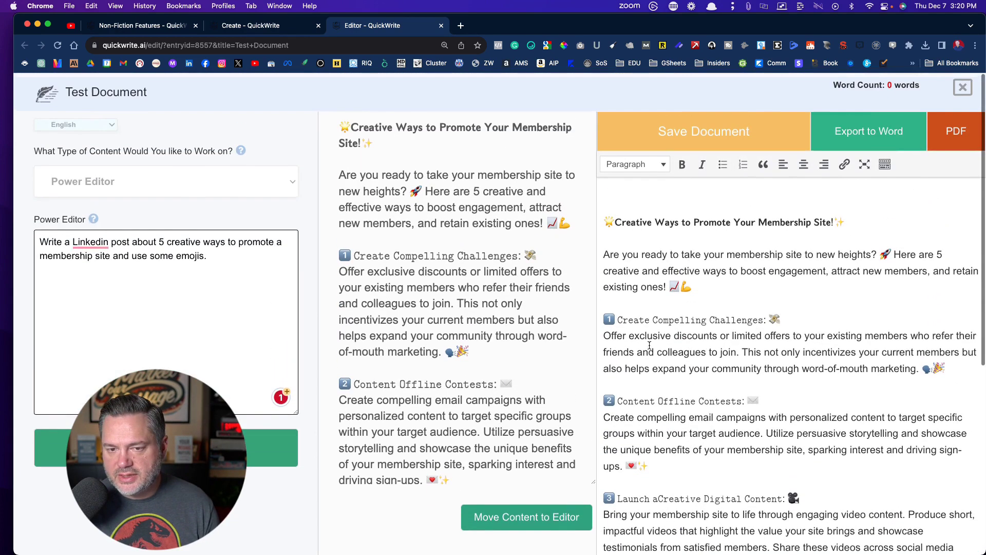
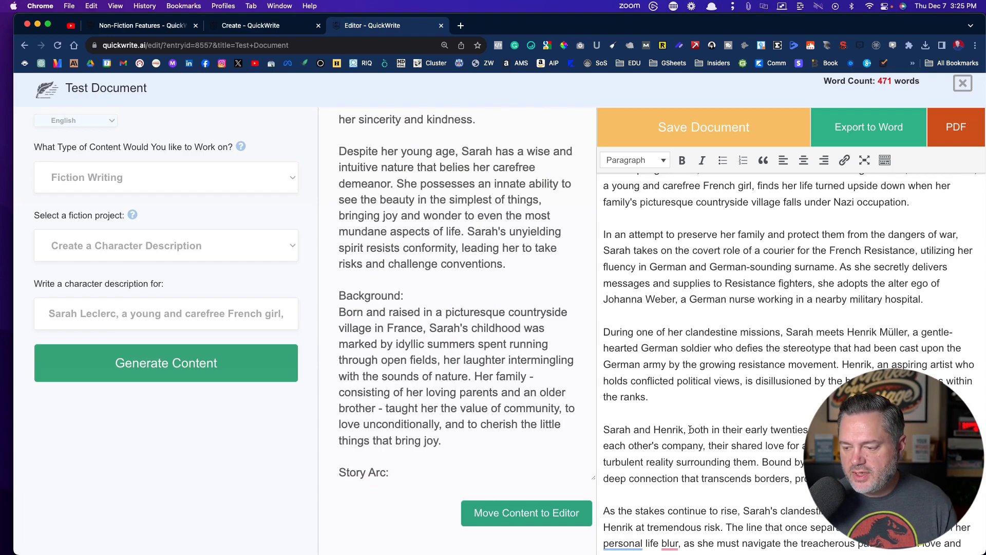
Look over the generated story plot and character description in the document editor.
scroll(688, 429, down, 10)
scroll(690, 430, up, 20)
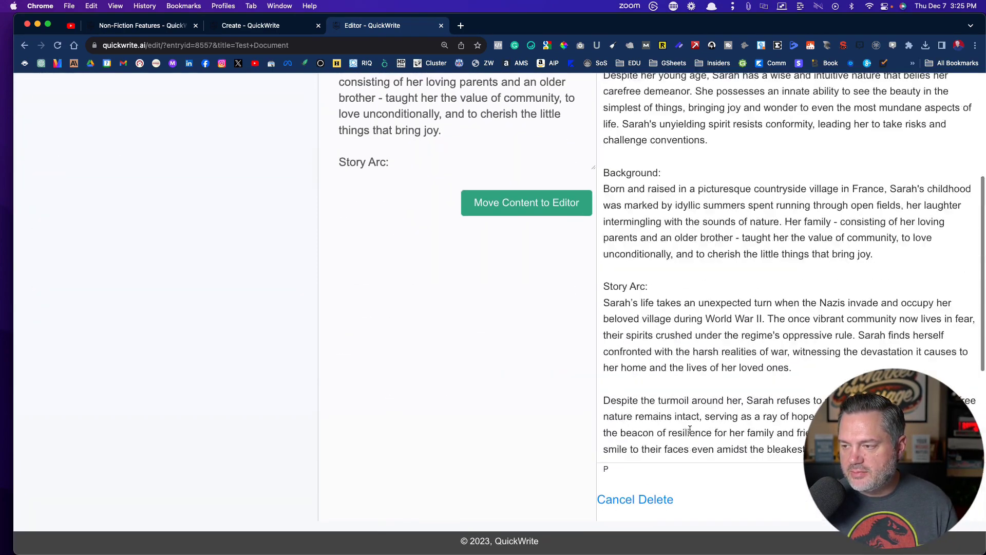
scroll(431, 350, up, 6)
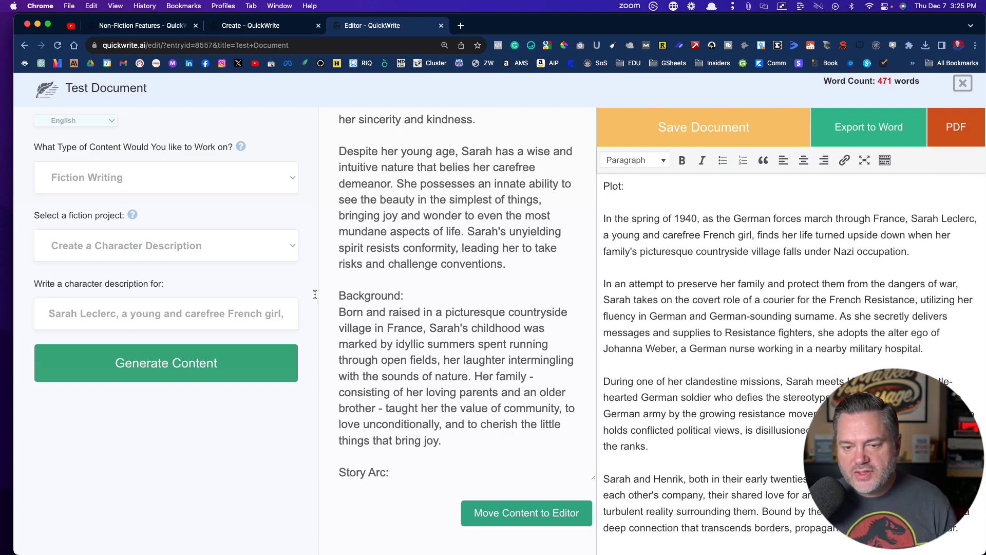
click(89, 180)
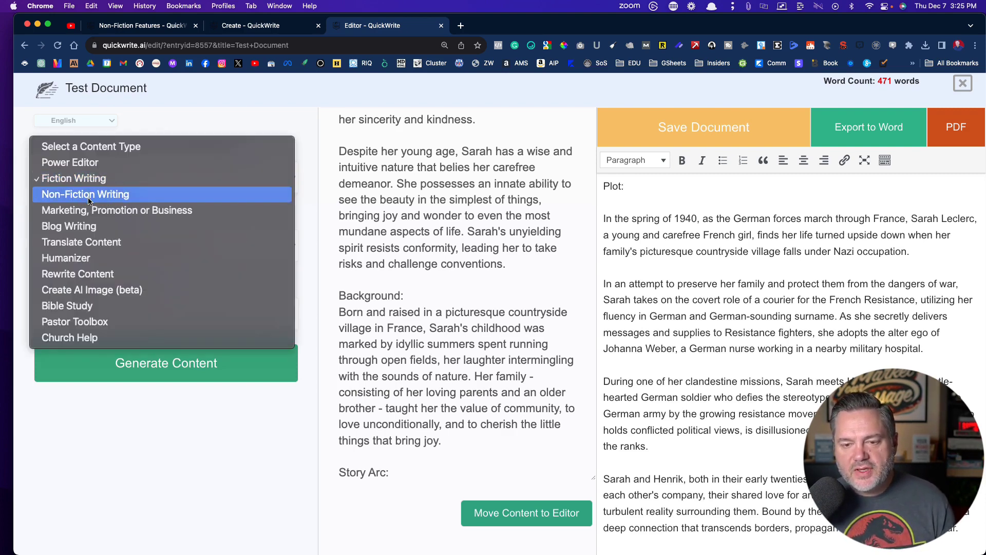
click(88, 198)
click(83, 247)
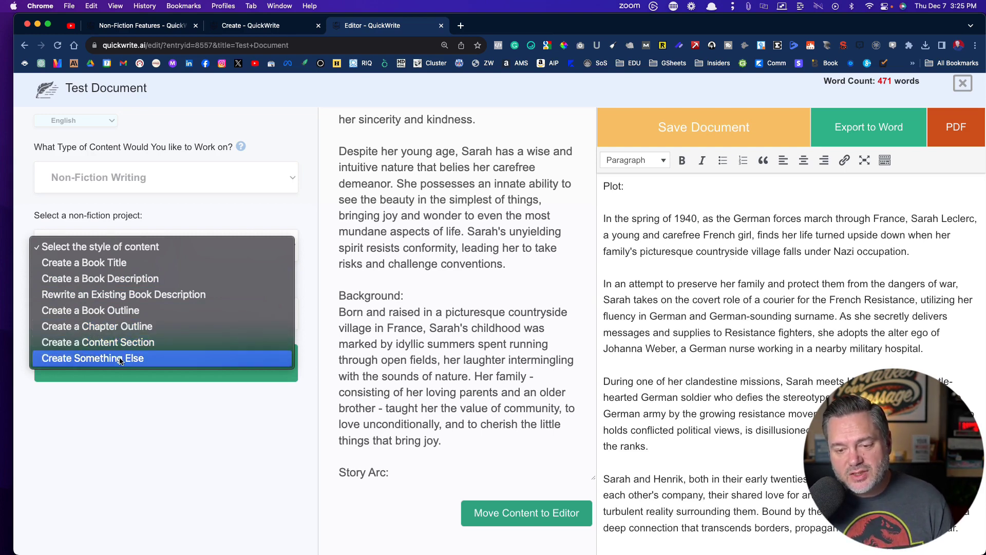
click(118, 310)
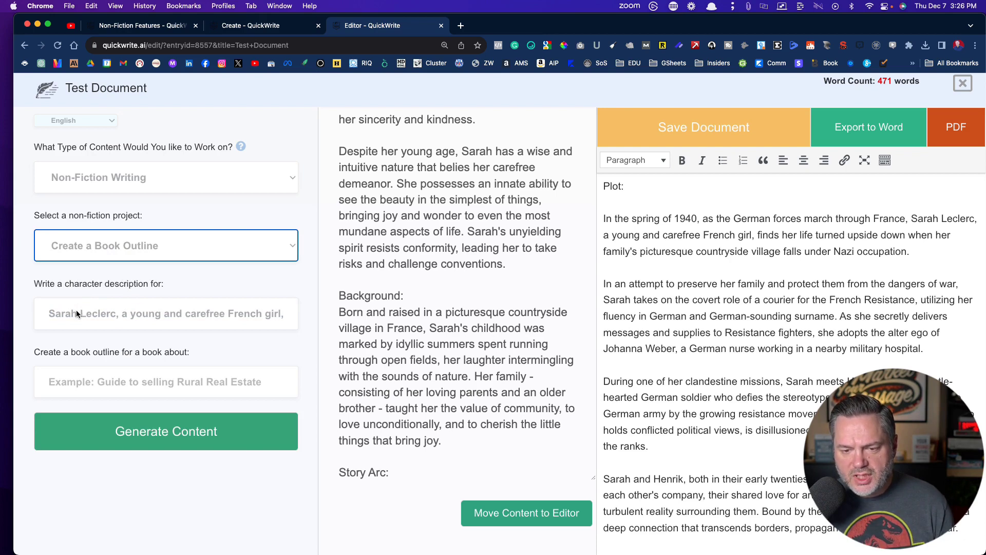
click(468, 204)
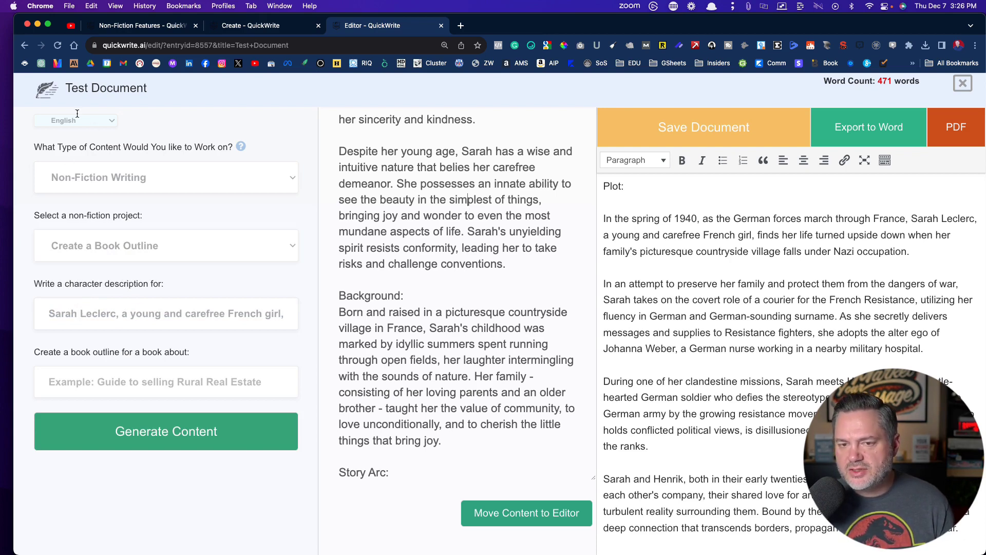
Reload the editor page and set the content type to Non-Fiction Writing with the Create a Book Outline project.
click(58, 45)
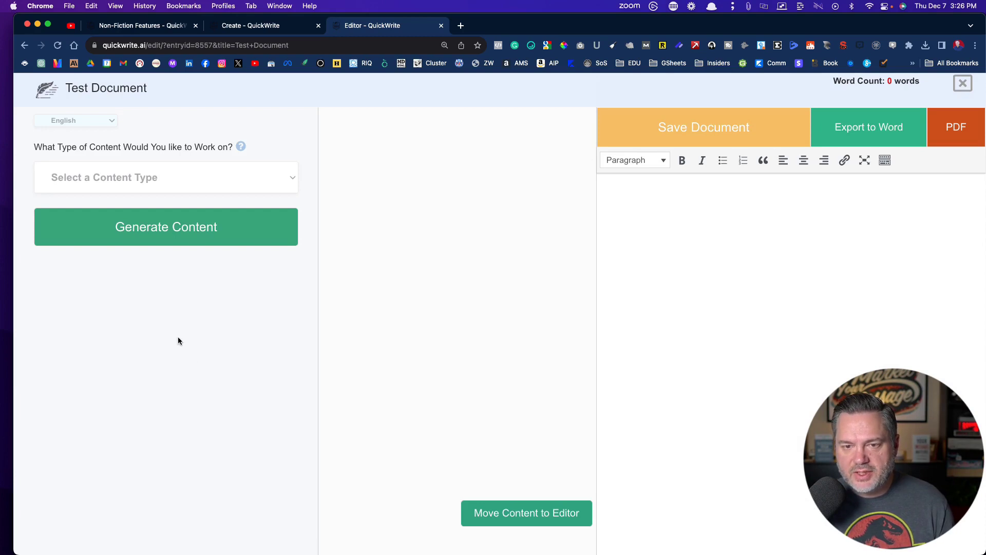
click(91, 177)
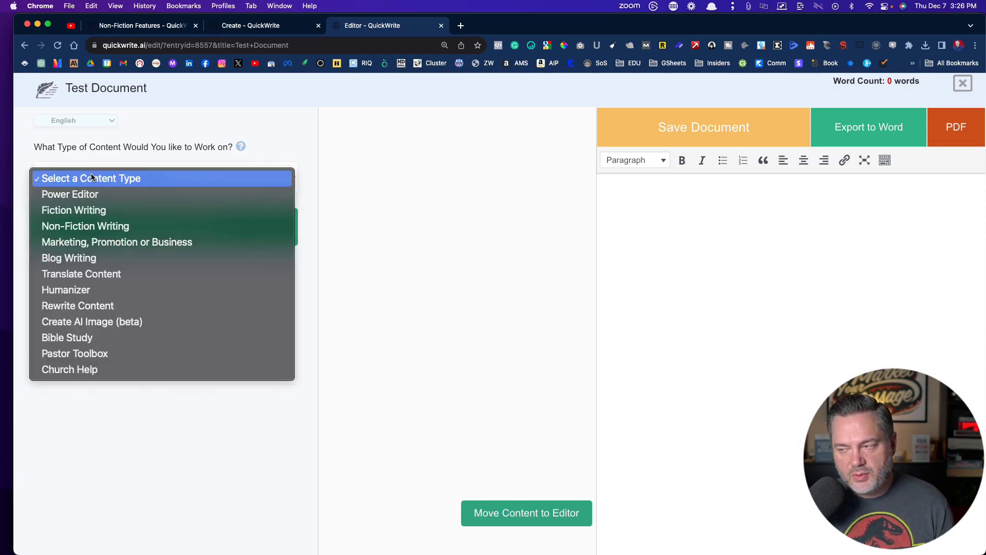
click(86, 227)
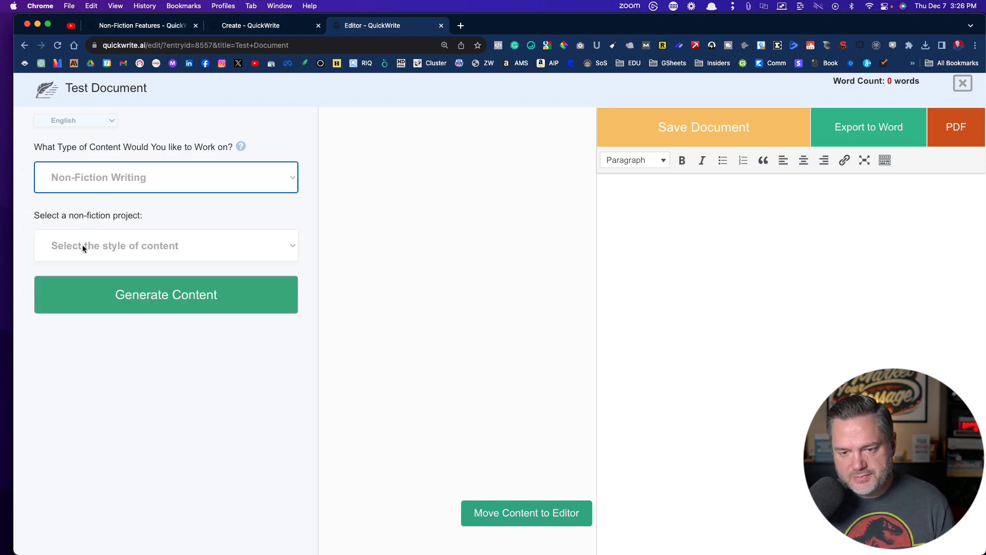
click(81, 247)
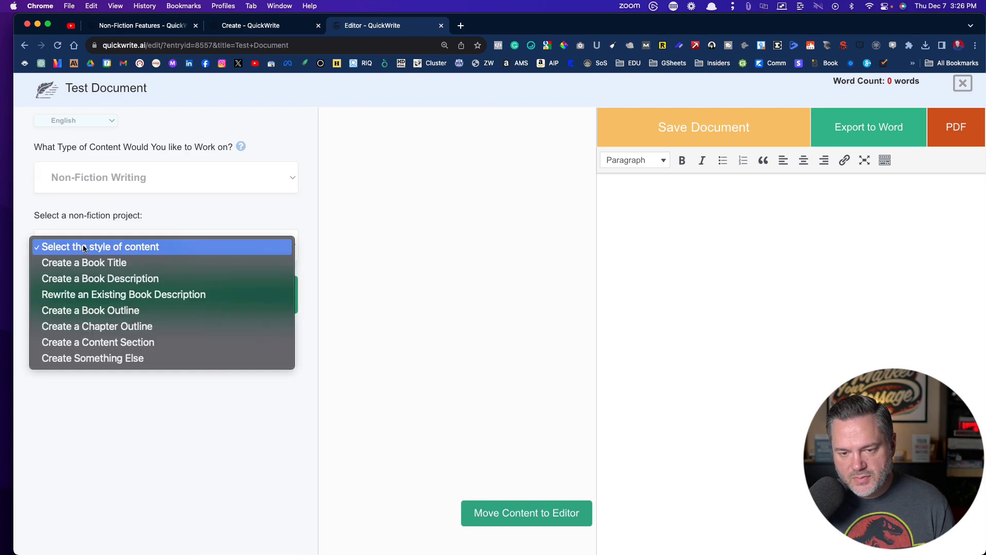
click(89, 315)
Generate a book outline for a book about "Pickle Ball 101 for Beginners" and move it into the document editor.
click(70, 315)
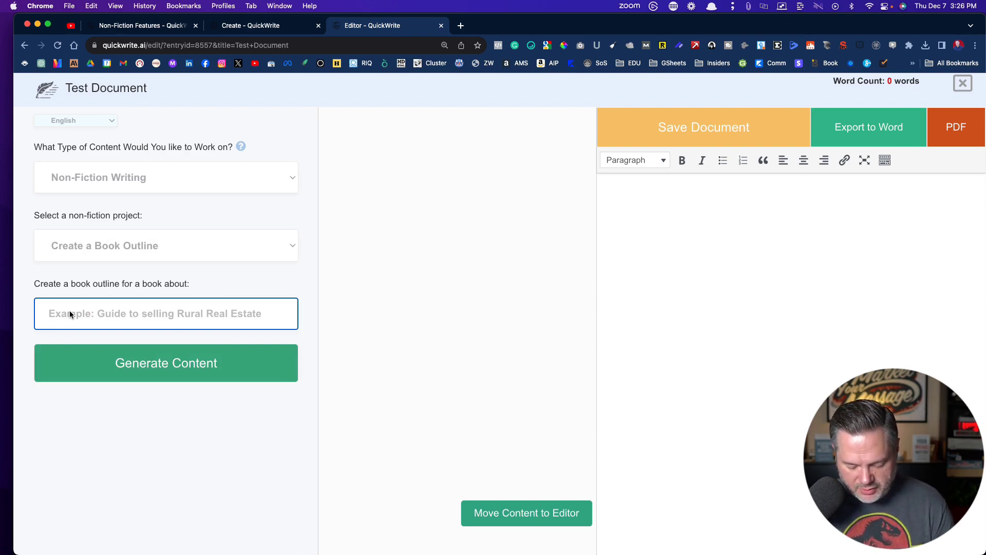
text(Pic)
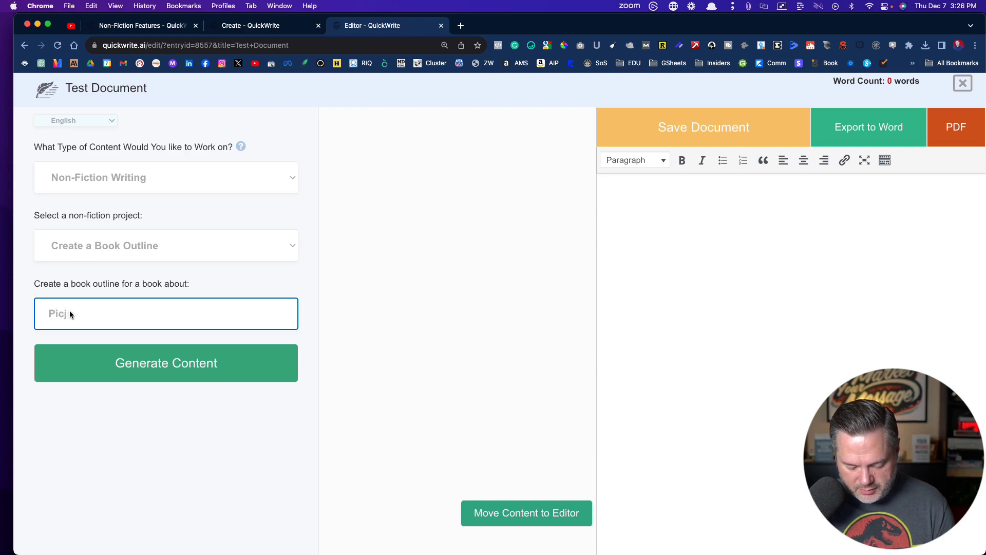
text(kle Ball 101)
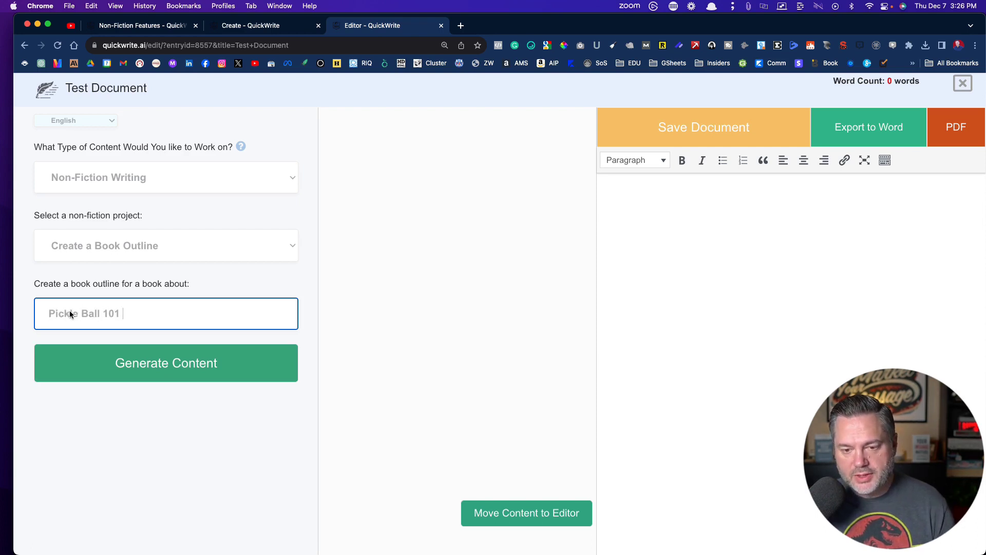
text( for Begi)
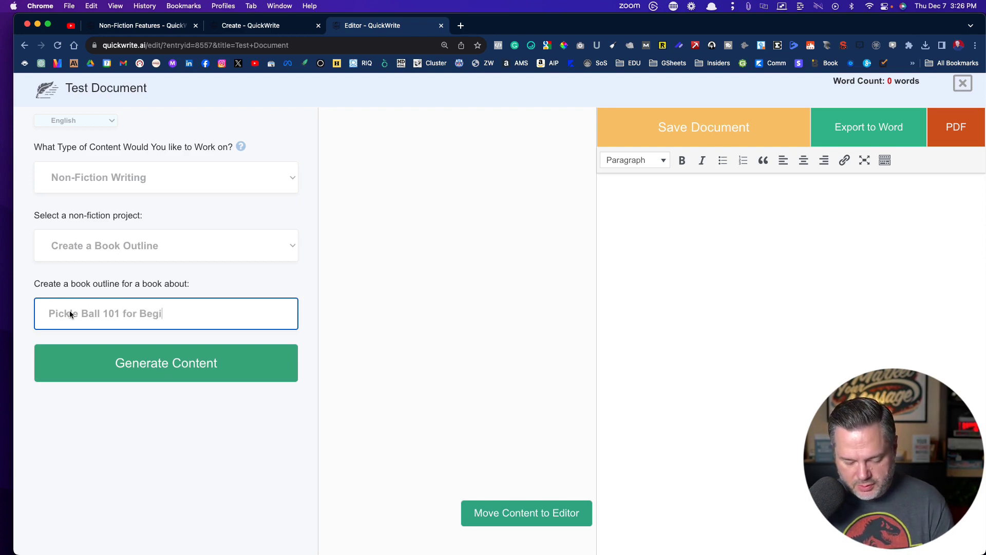
text(nners)
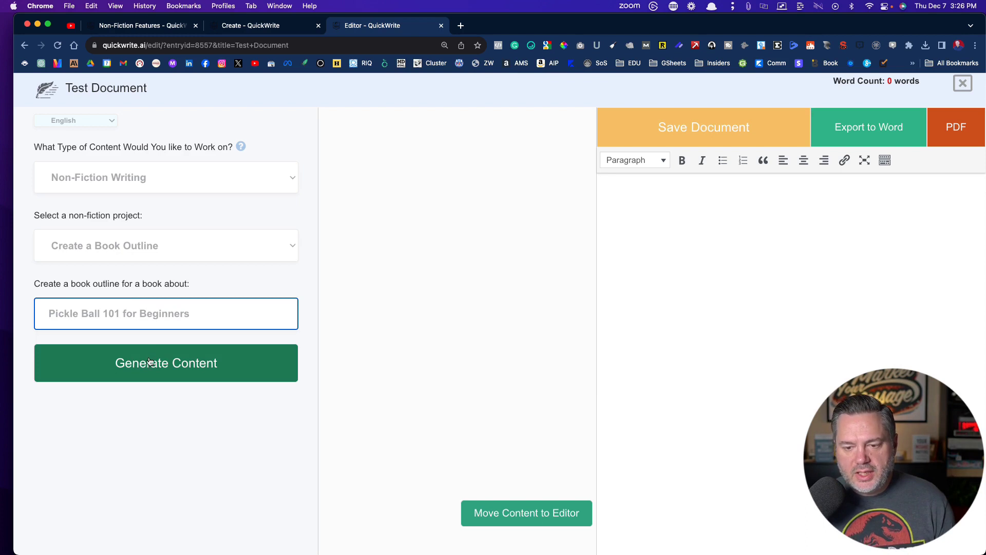
click(146, 364)
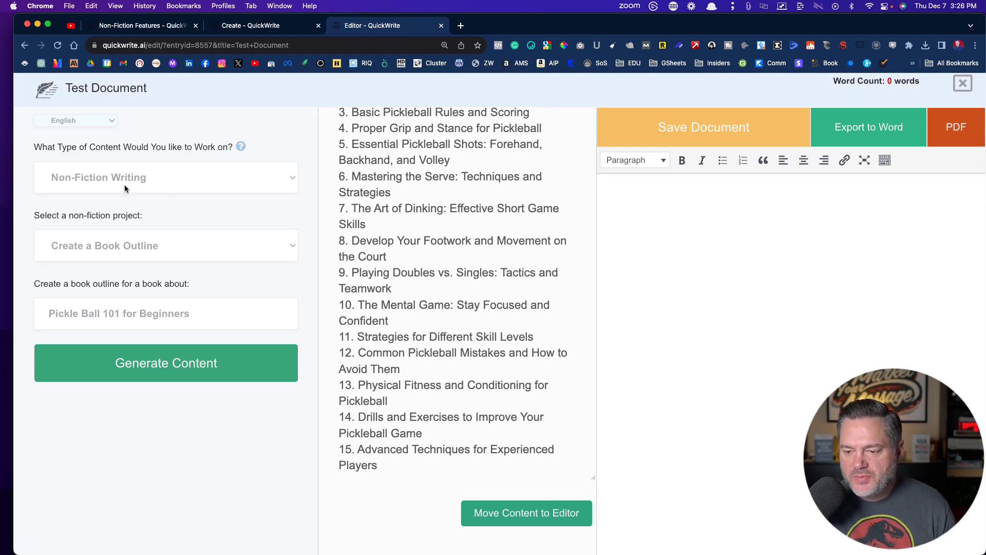
click(527, 513)
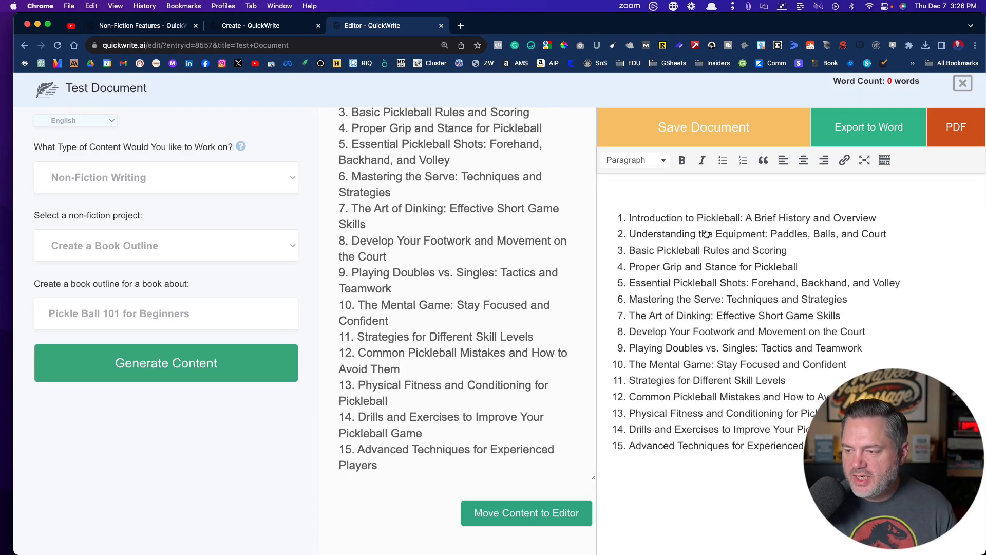
Turn the first nine numbered outline entries, from the pickleball introduction through "Playing Doubles vs. Singles", into unnumbered paragraphs.
click(629, 219)
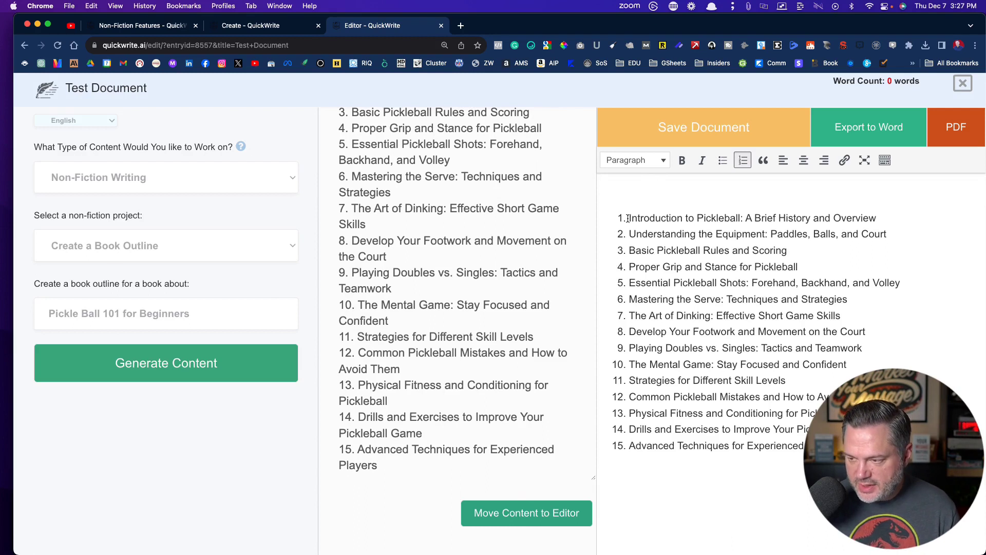
key(BackSpace)
click(629, 245)
key(BackSpace)
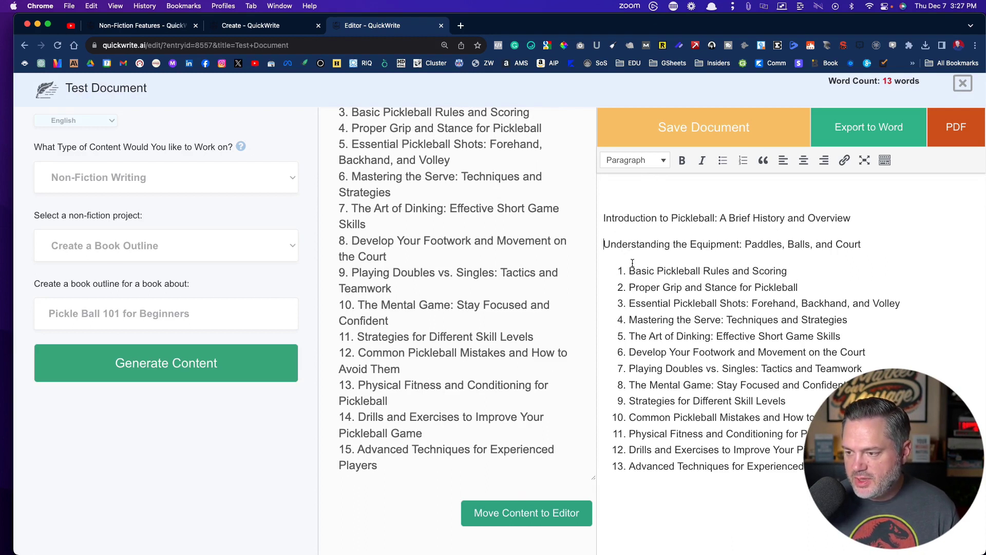
click(629, 271)
key(BackSpace)
click(629, 293)
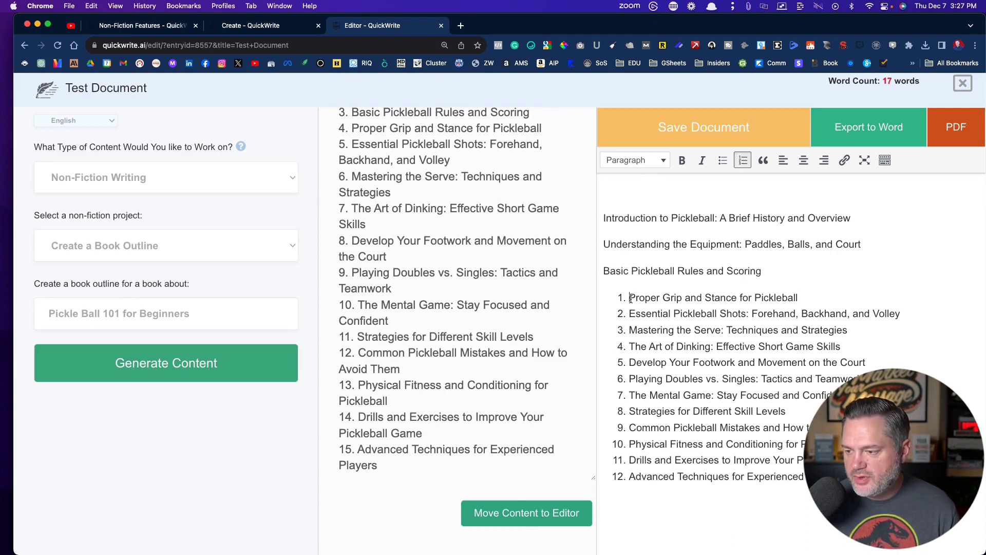
key(BackSpace)
click(629, 324)
key(BackSpace)
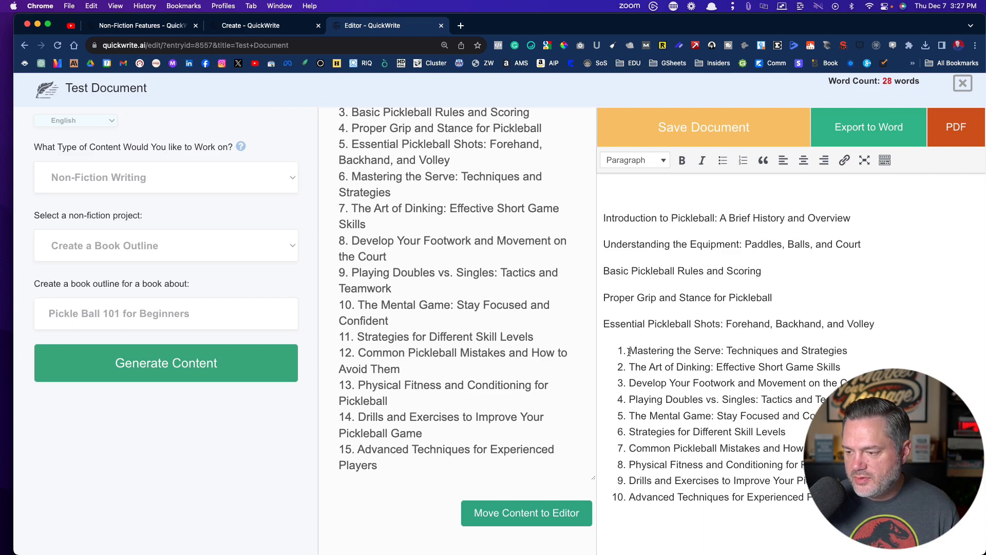
click(629, 351)
key(BackSpace)
click(629, 374)
key(BackSpace)
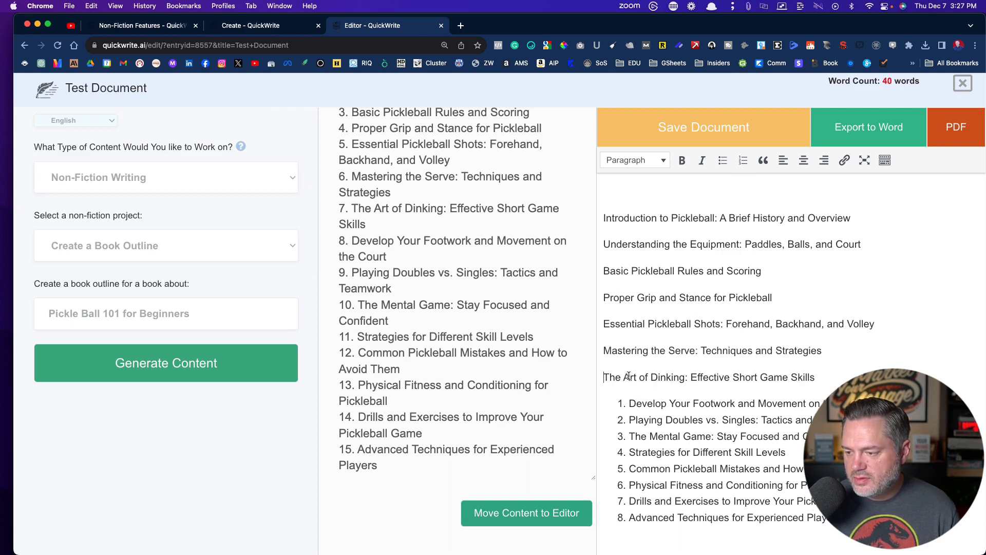
click(629, 402)
key(BackSpace)
click(629, 430)
key(BackSpace)
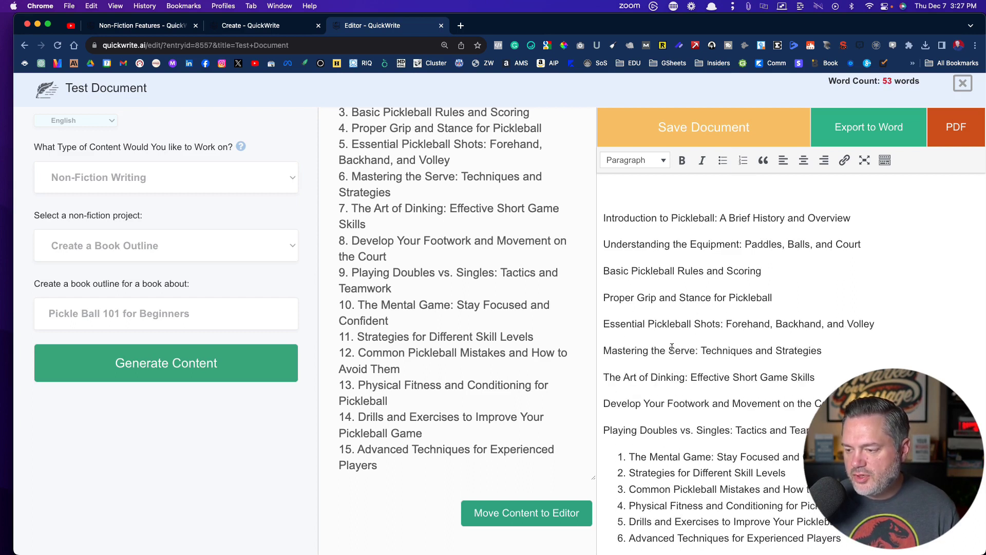
Format "Understanding the Equipment: Paddles, Balls, and Court" as Heading 2 and add an empty line below it.
drag(870, 245, 605, 248)
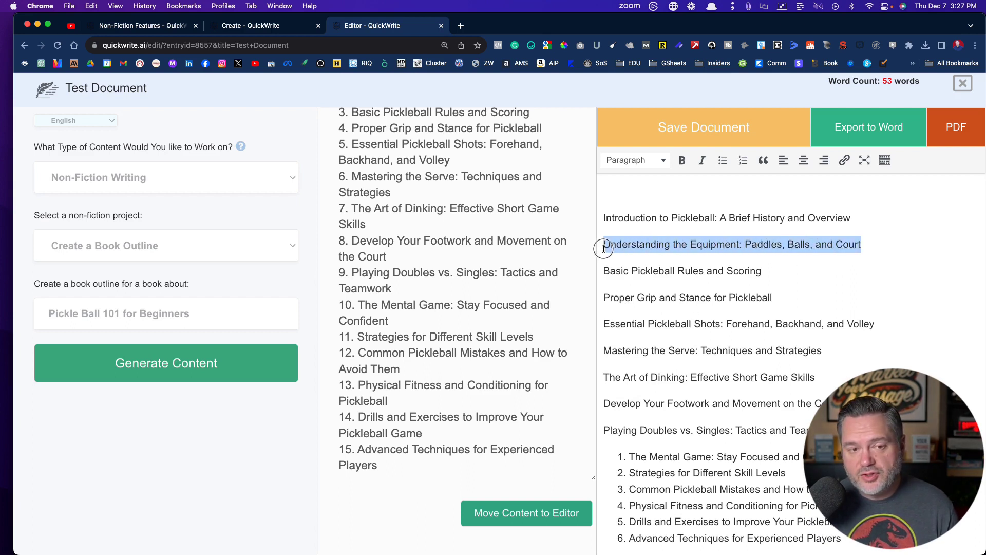
click(629, 161)
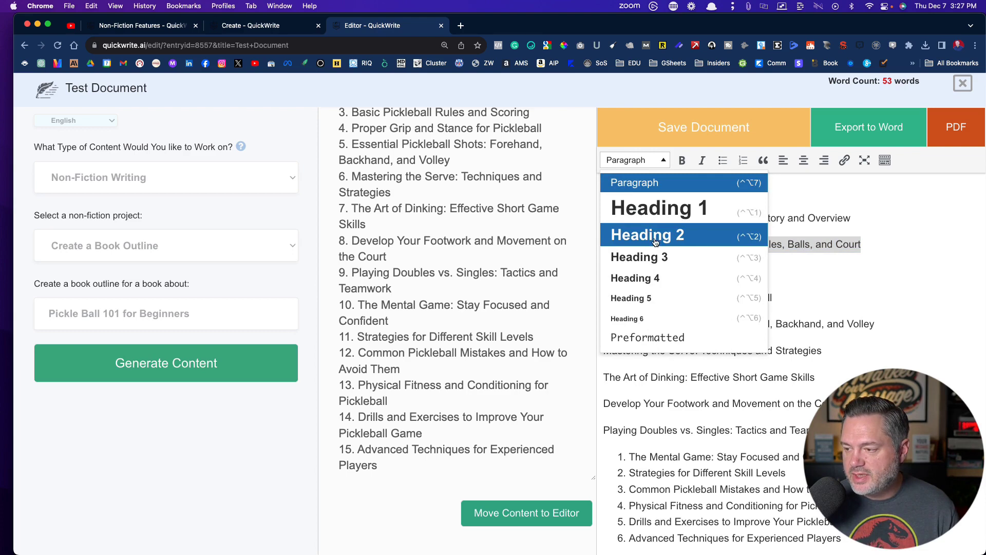
click(649, 234)
click(652, 284)
key(Return)
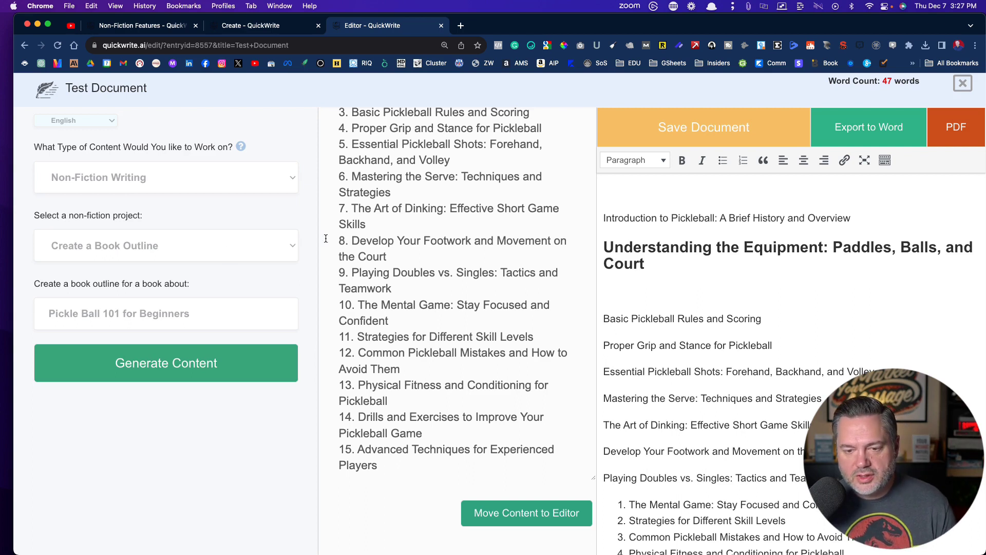
Generate a chapter outline using the copied heading "Understanding the Equipment: Paddles, Balls, and Court" as the chapter topic.
click(142, 250)
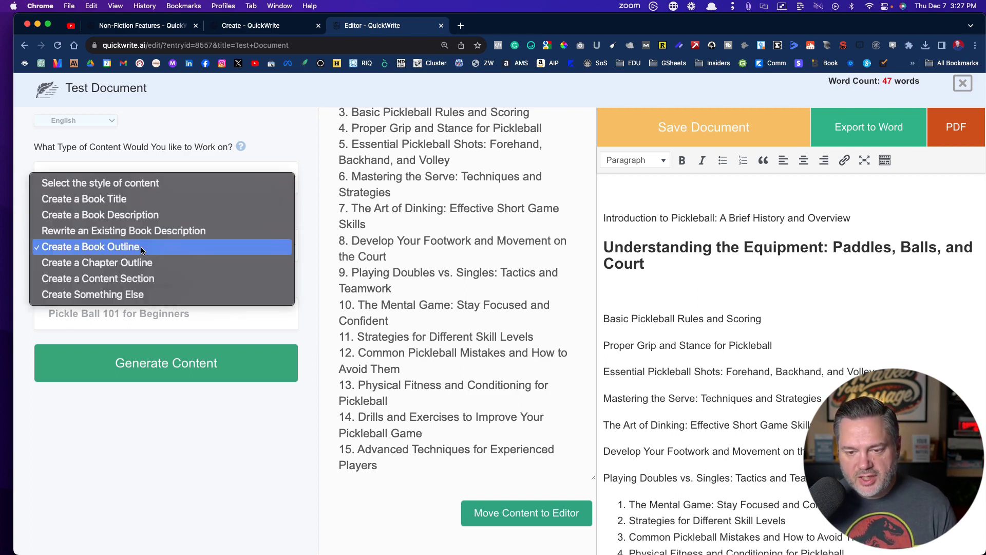
click(139, 263)
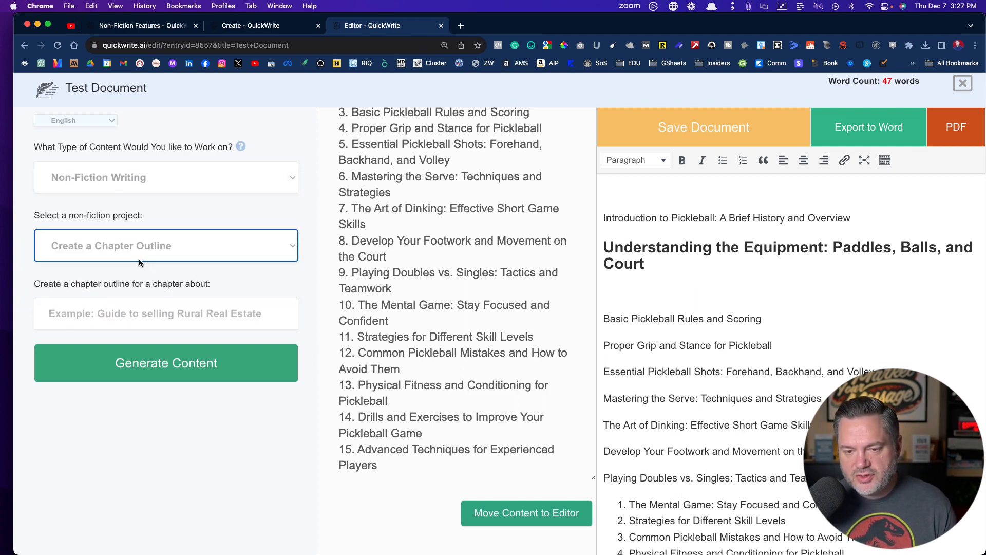
drag(656, 267, 601, 249)
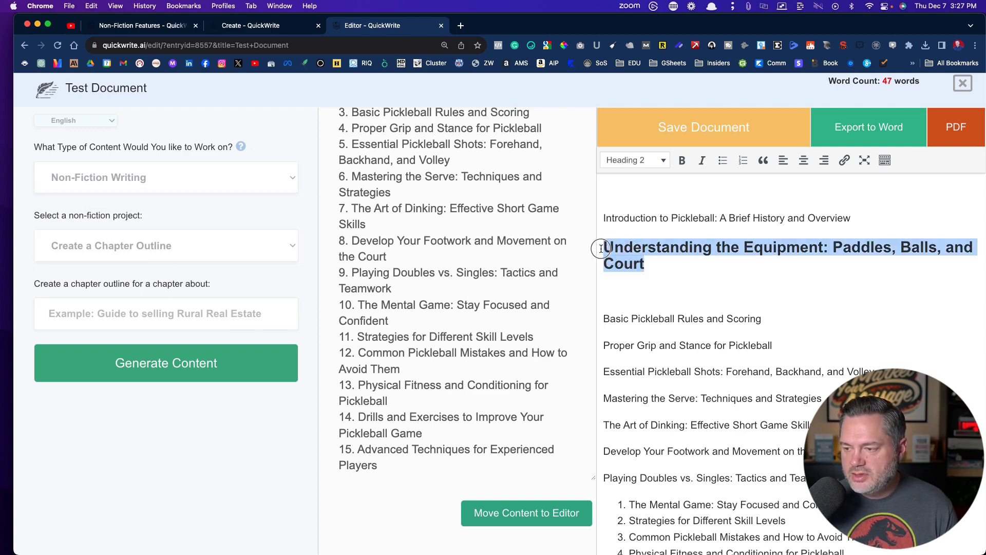
key(super+c)
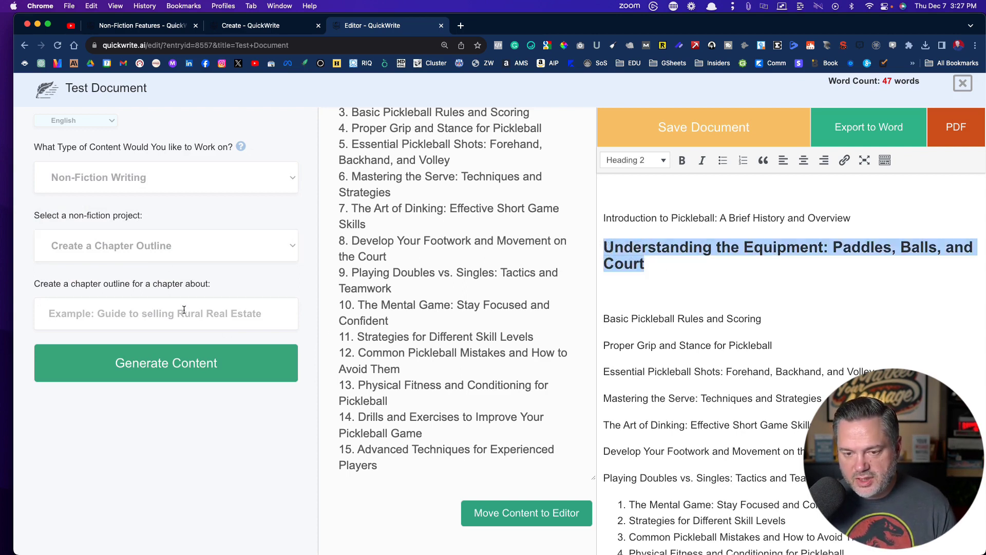
click(124, 323)
key(super+v)
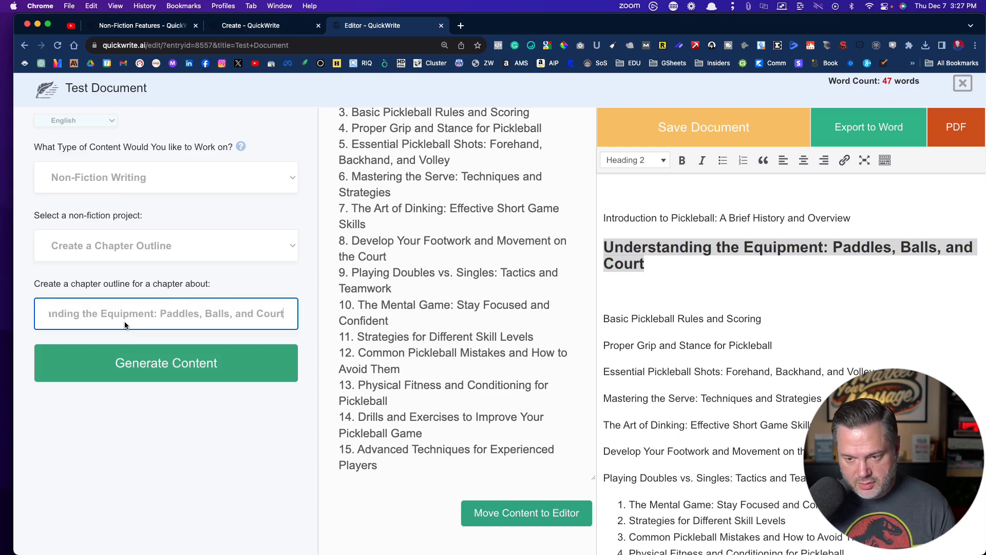
key(Return)
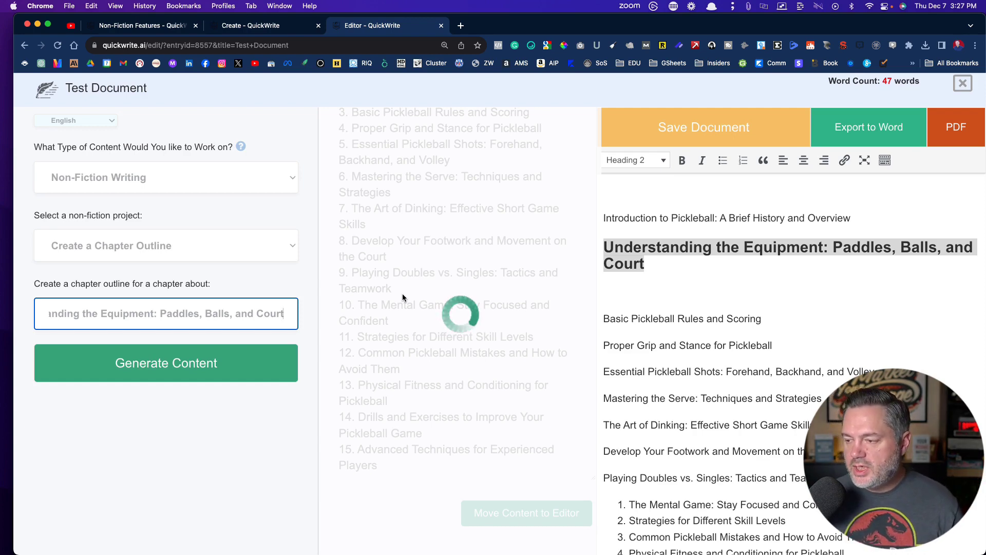
Add "Chapter 1. " in front of the "Understanding the Equipment" heading in the document.
click(606, 248)
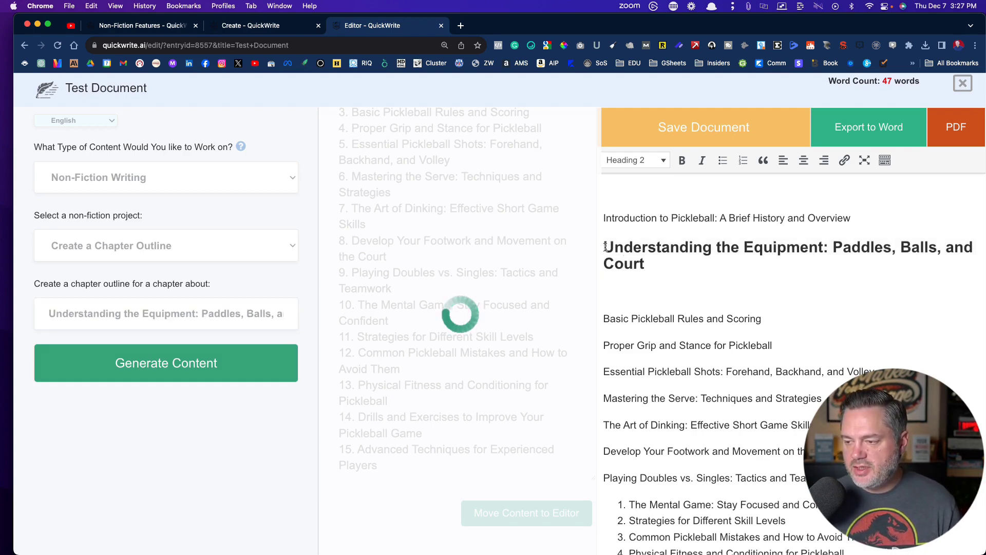
text(Chapter)
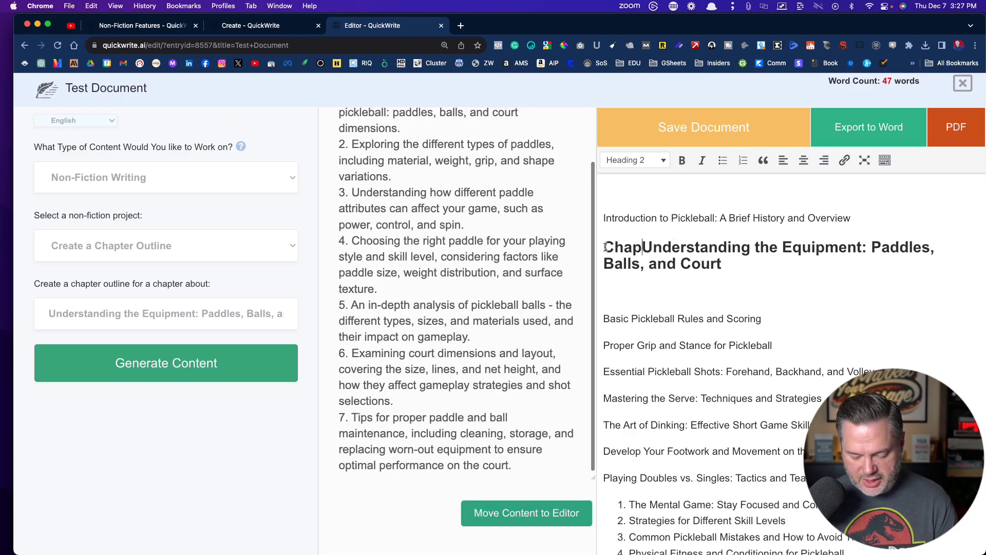
text( 1.)
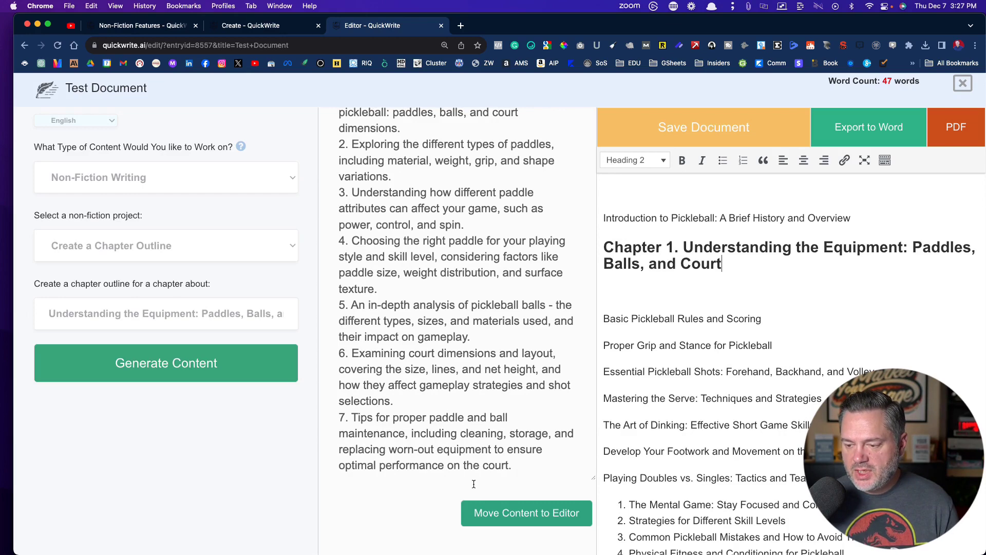
Copy the whole generated chapter outline into the empty line below the Chapter 1 heading.
drag(511, 468, 339, 156)
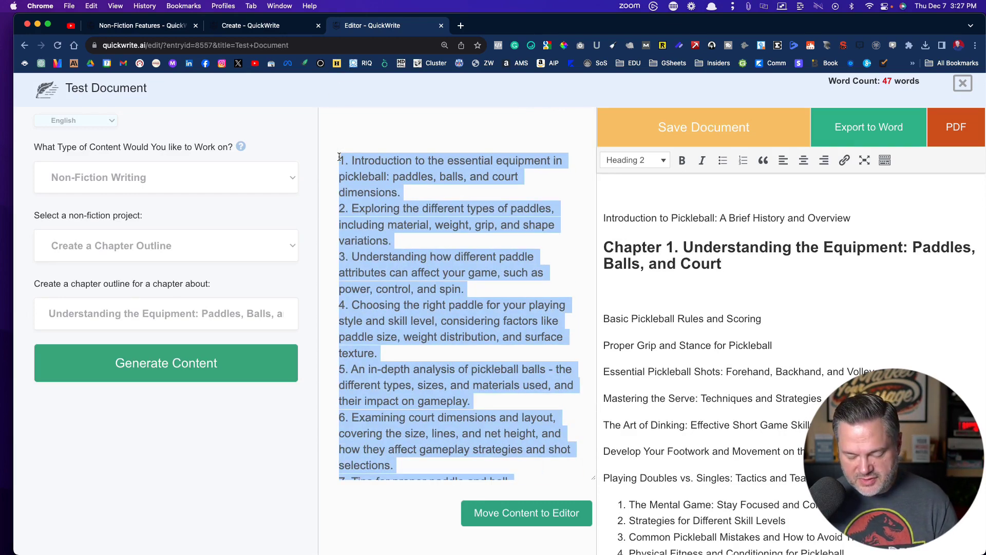
click(653, 284)
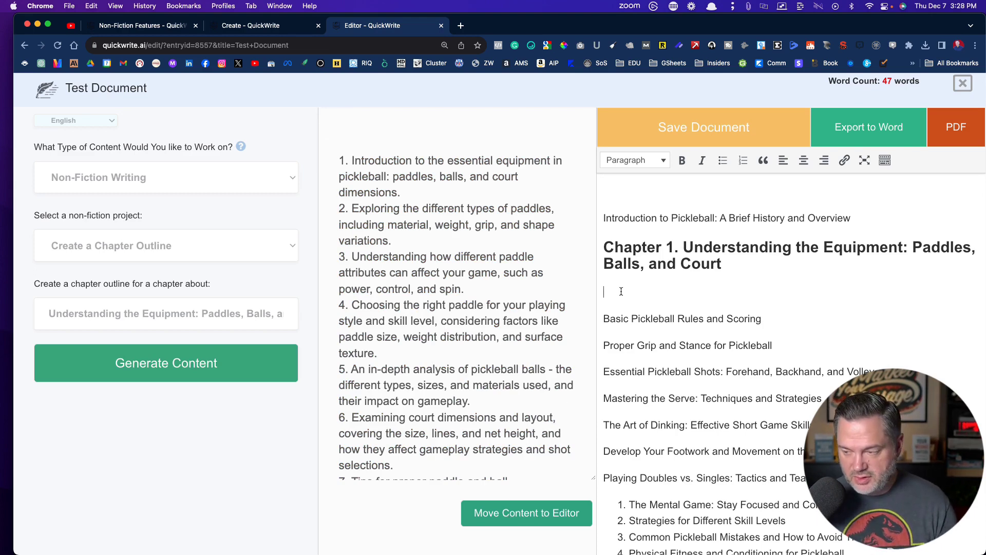
key(super+v)
Remove the leading numbers from the first six pasted Chapter 1 points and separate those points into individual paragraphs.
key(BackSpace)
key(BackSpace)
key(BackSpace)
click(614, 324)
key(BackSpace)
key(BackSpace)
key(BackSpace)
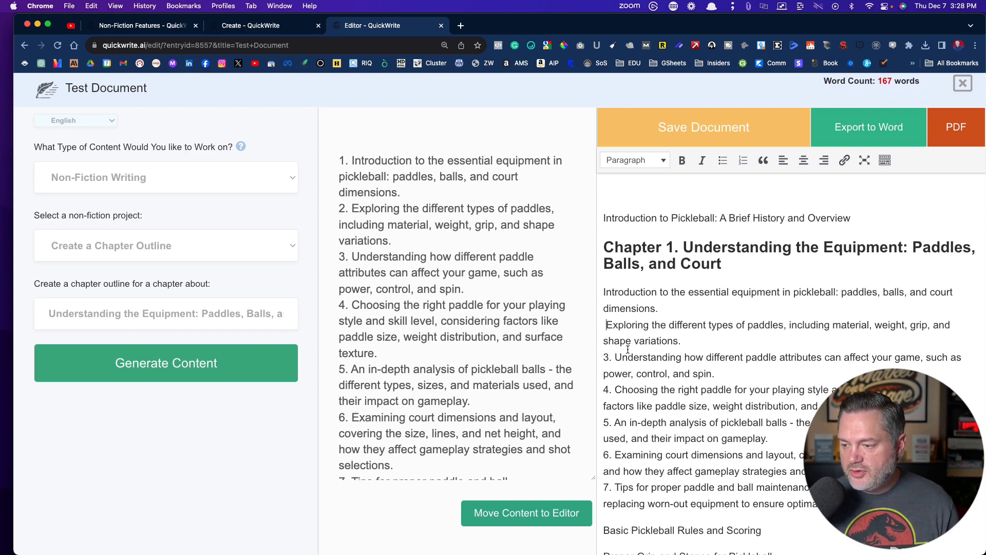
key(Return)
click(617, 367)
key(BackSpace)
key(BackSpace)
key(BackSpace)
key(Return)
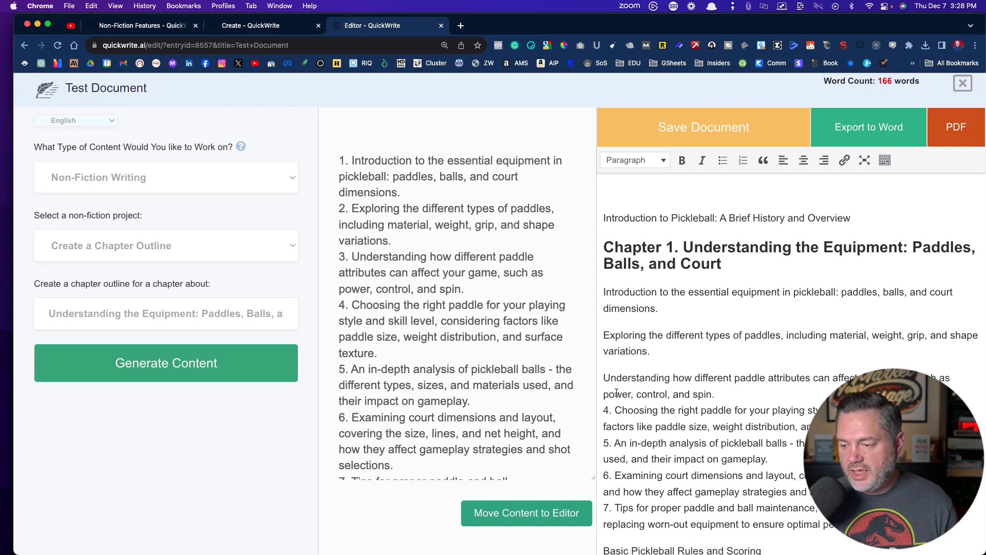
click(615, 410)
key(BackSpace)
key(BackSpace)
key(BackSpace)
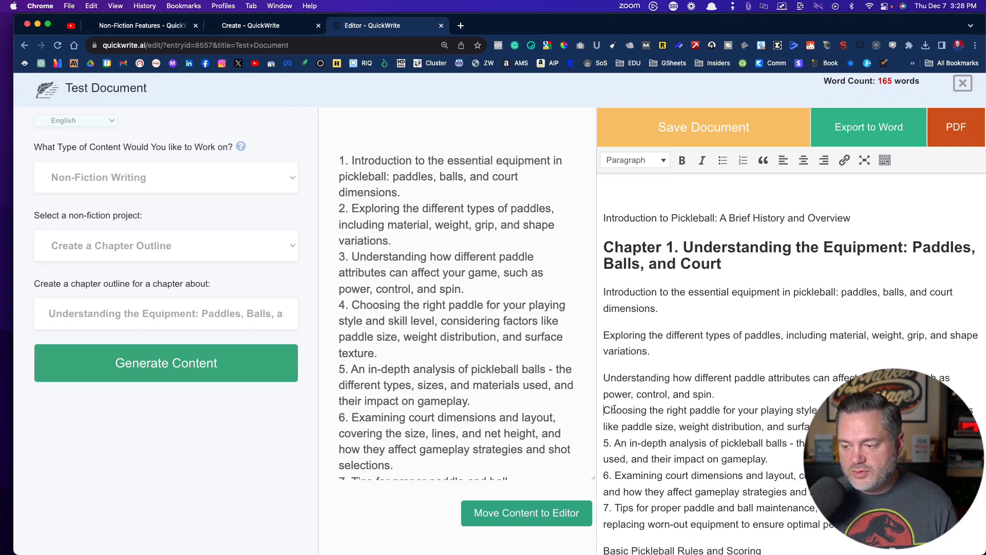
key(Return)
click(614, 454)
key(BackSpace)
key(BackSpace)
key(BackSpace)
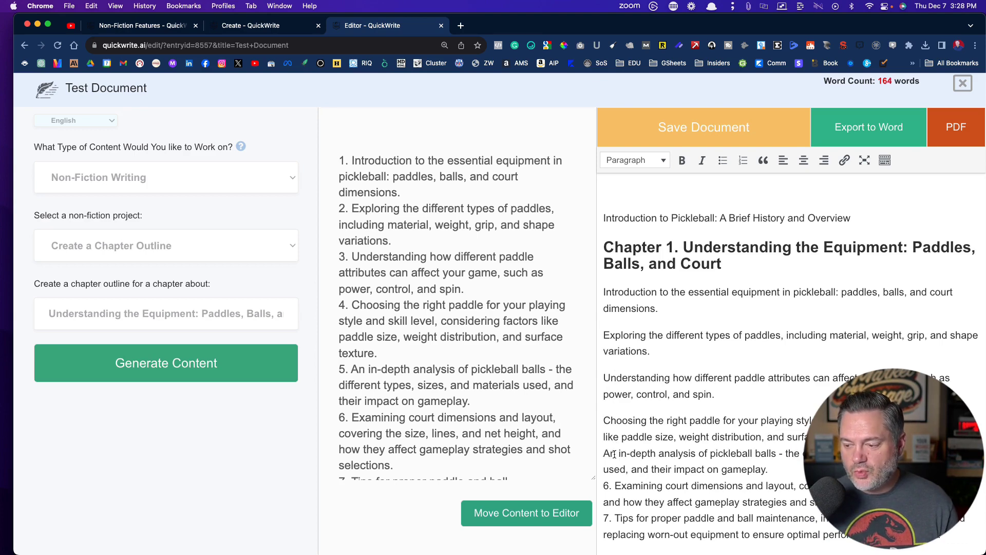
key(Return)
click(614, 496)
key(BackSpace)
key(BackSpace)
key(BackSpace)
key(Return)
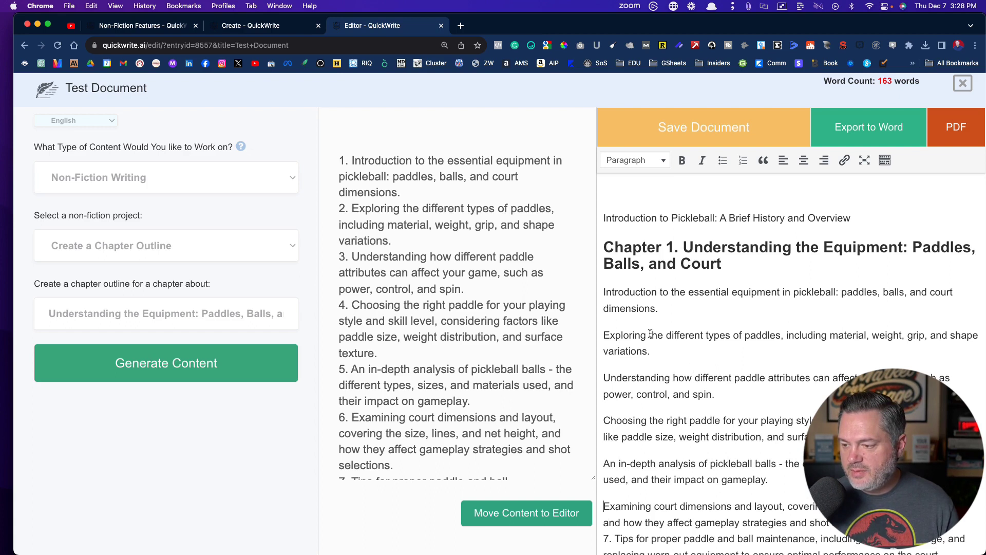
Remove the number from the "Tips for proper paddle and ball maintenance" point and set it as its own paragraph.
drag(653, 354, 595, 336)
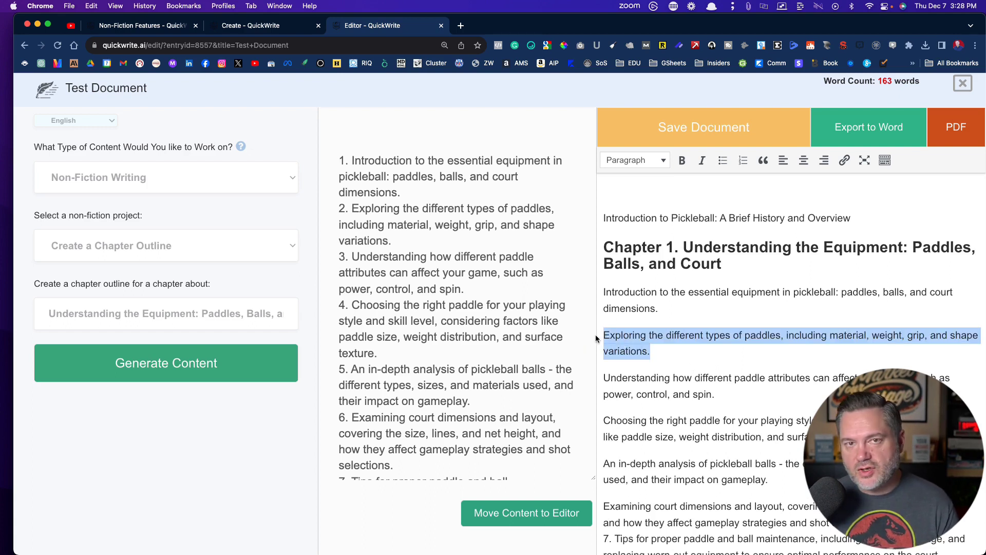
click(687, 403)
scroll(688, 403, down, 3)
click(615, 445)
key(BackSpace)
key(BackSpace)
key(BackSpace)
key(Return)
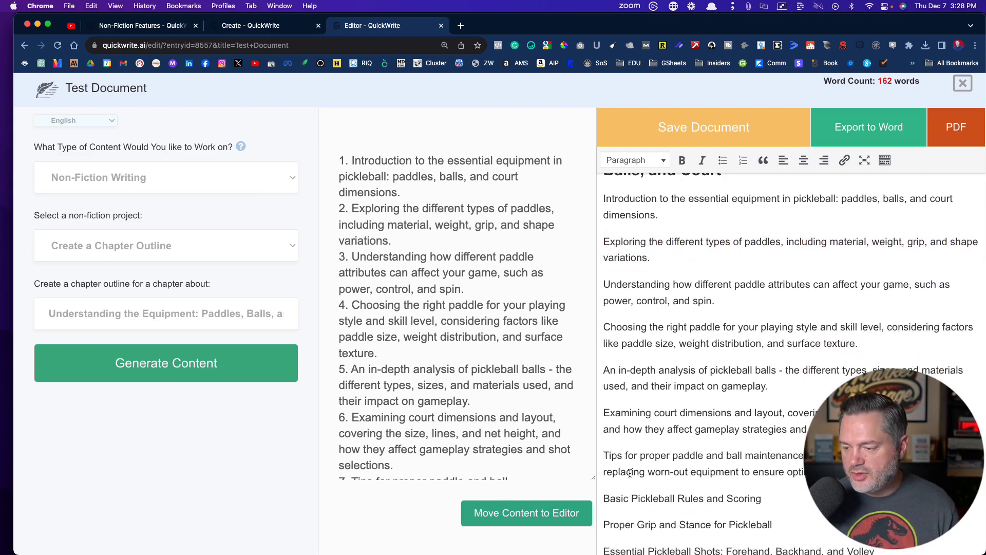
Format the "Basic Pickleball Rules and Scoring" line below the Chapter 1 points as Heading 2.
drag(767, 499, 546, 500)
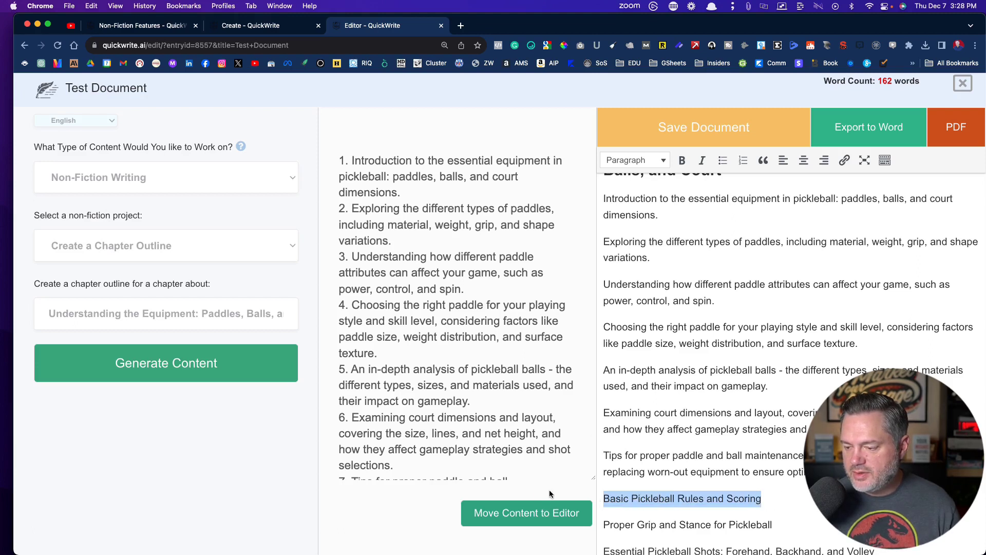
scroll(632, 205, down, 5)
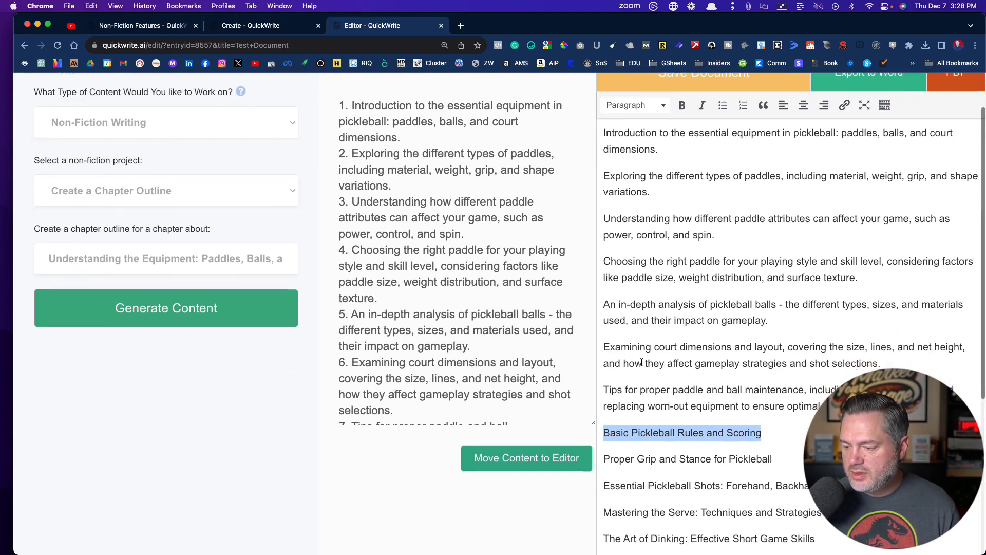
click(623, 78)
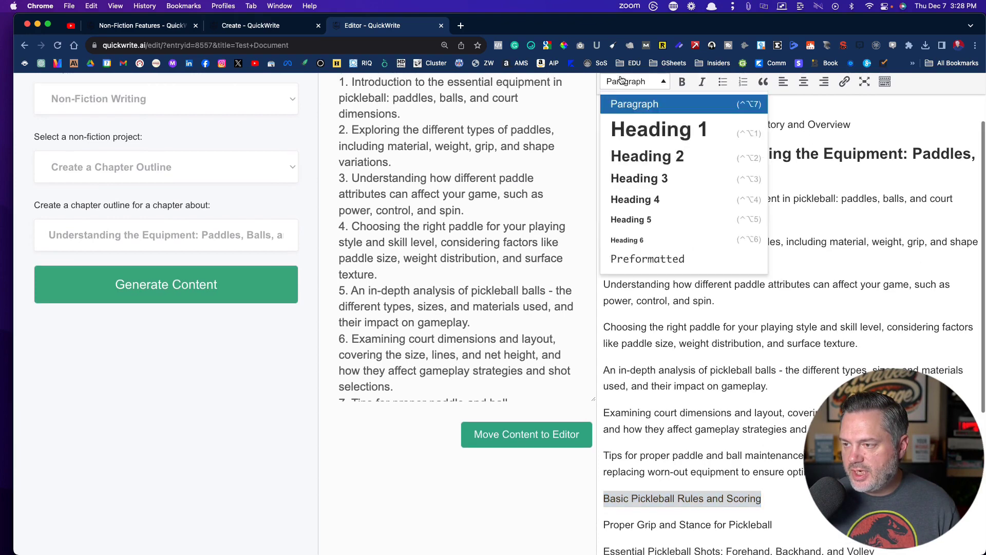
click(639, 157)
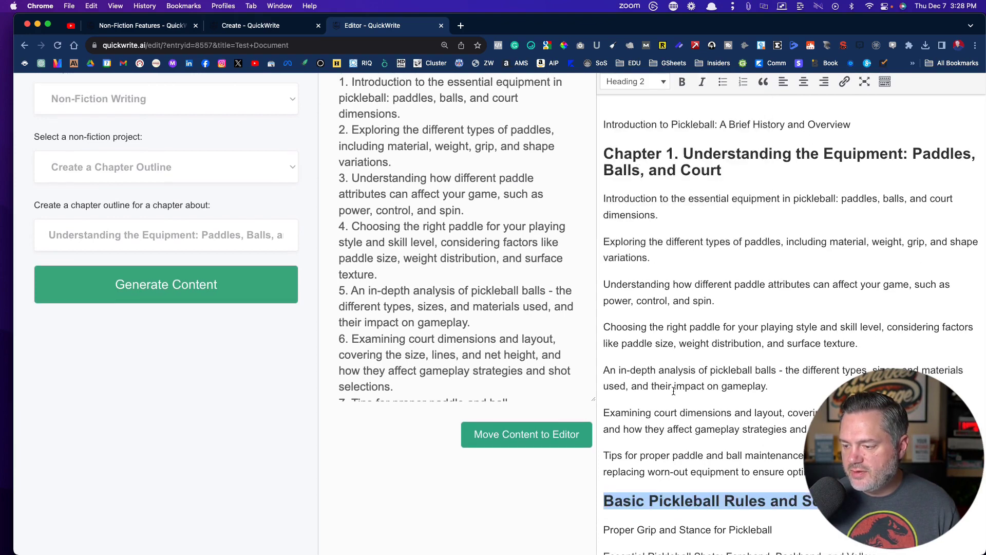
drag(873, 488, 602, 197)
click(664, 261)
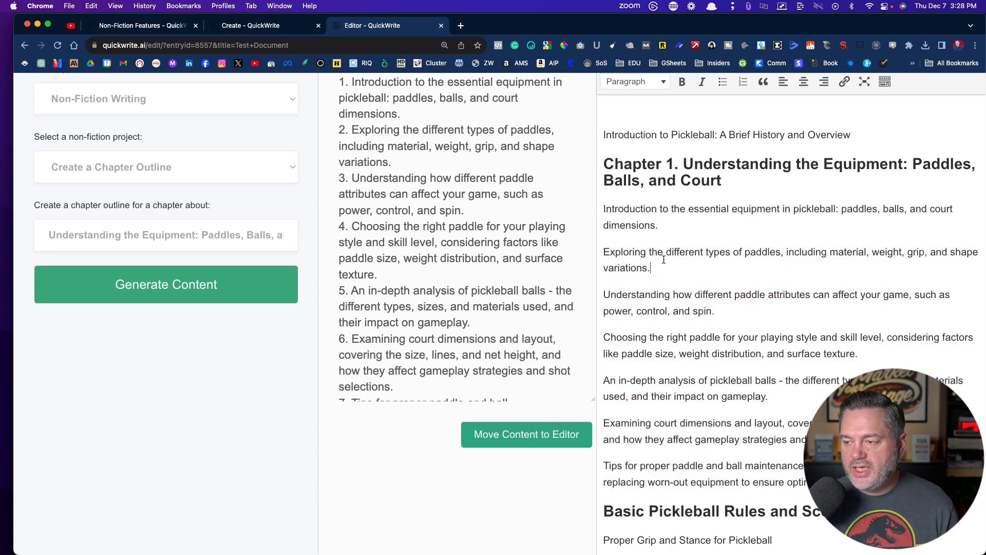
Generate a content section for the first Chapter 1 point, "Introduction to the essential equipment in pickleball: paddles, balls, and court dimensions.".
click(104, 172)
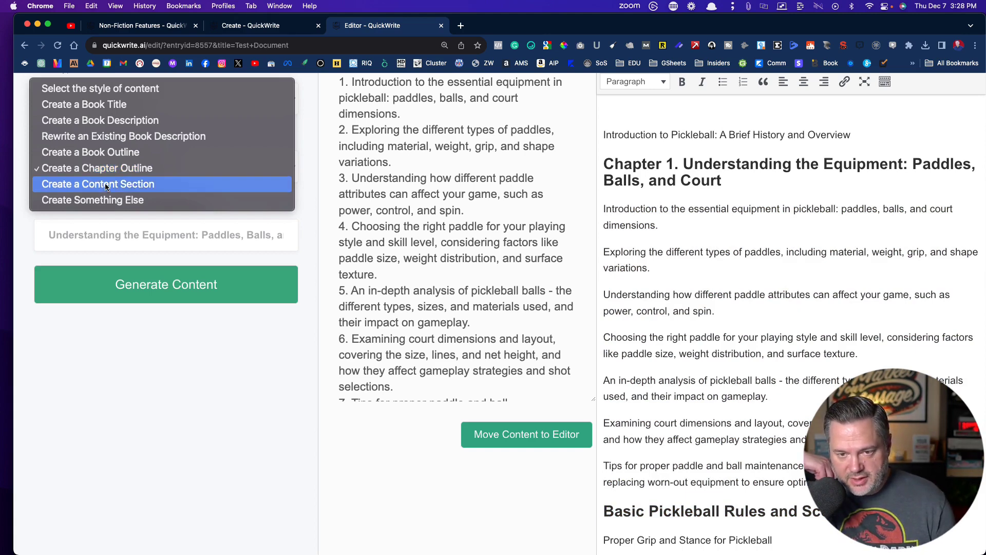
click(106, 185)
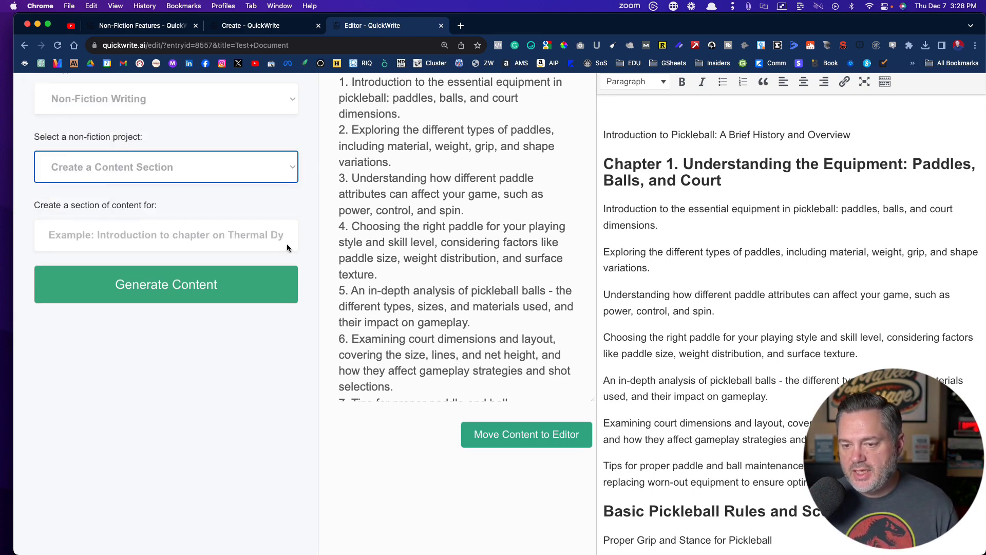
click(651, 265)
drag(659, 227, 601, 209)
key(cmd+c)
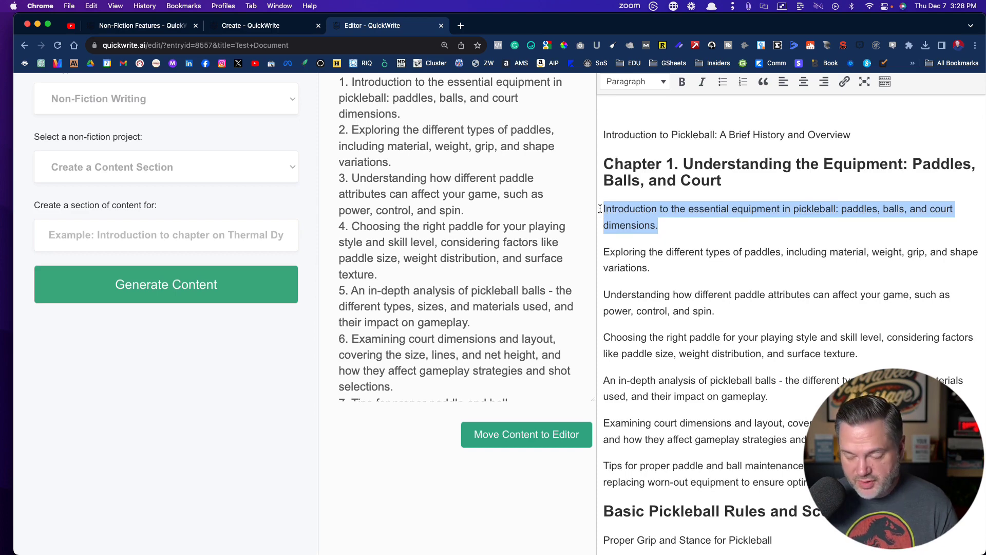
click(161, 240)
key(cmd+v)
click(161, 278)
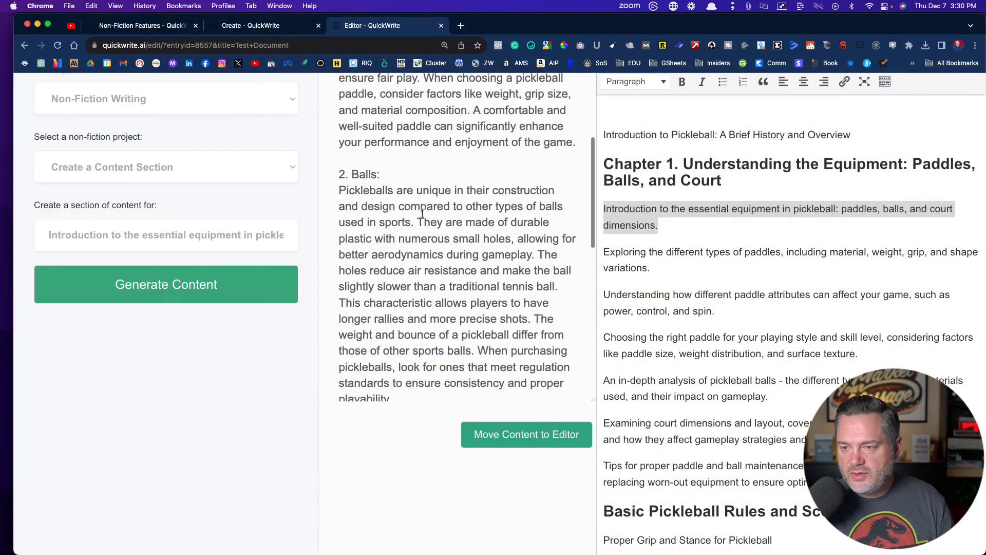
Replace the first point under the Chapter 1 heading with the entire generated section on paddles, balls and court dimensions.
scroll(423, 213, up, 10)
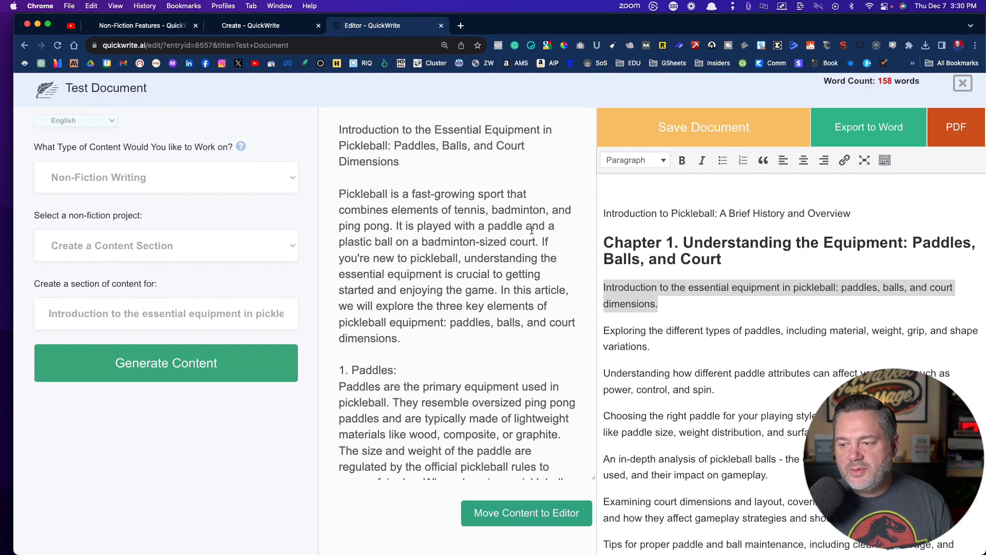
drag(339, 195, 415, 334)
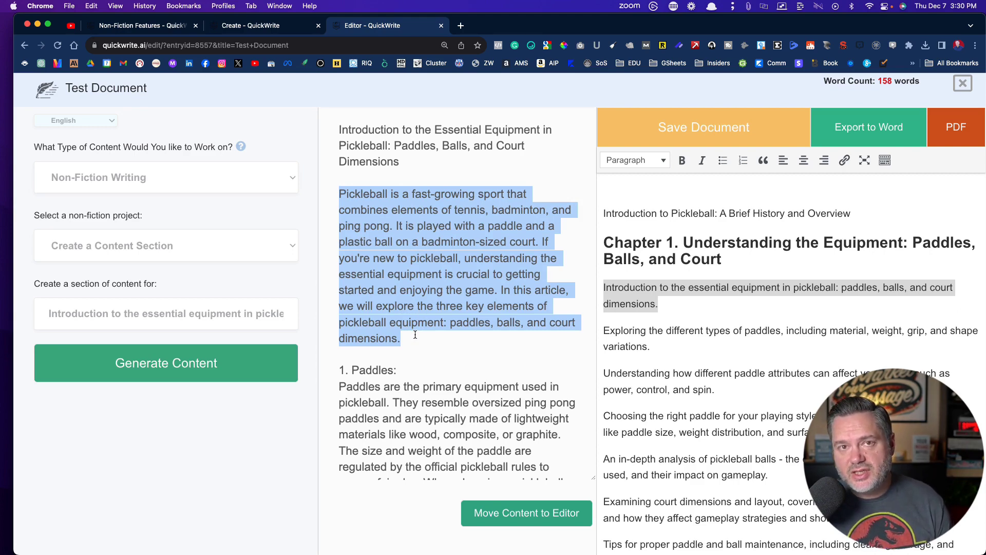
click(415, 334)
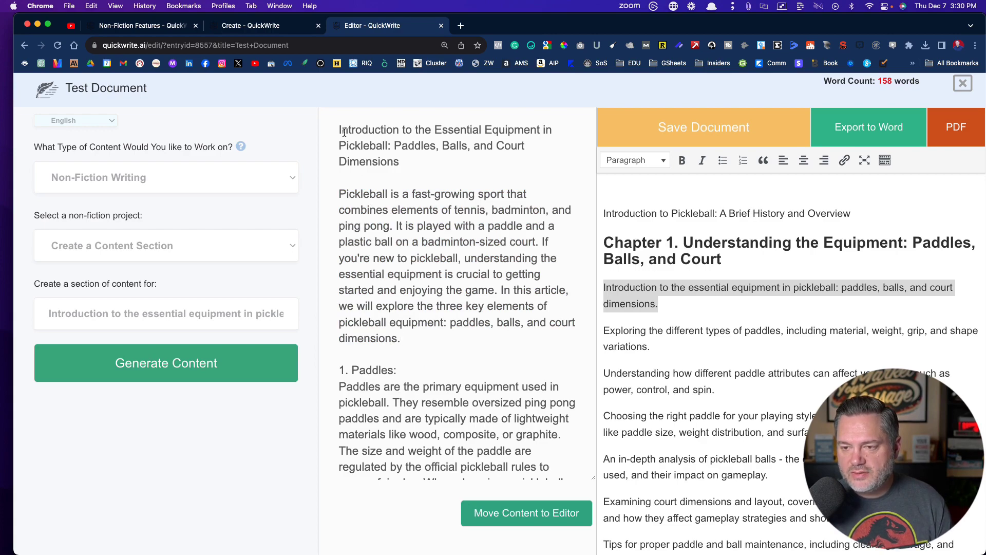
drag(344, 132, 490, 501)
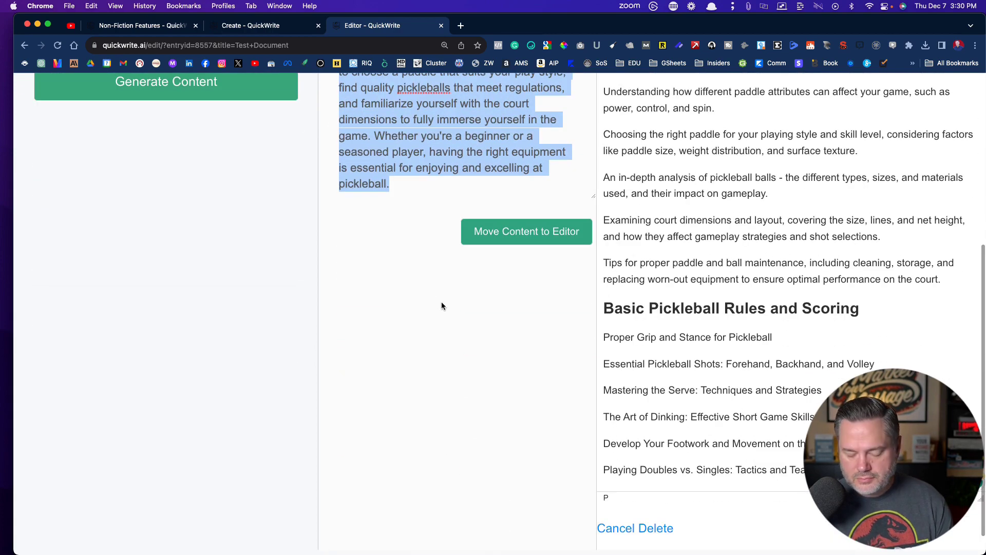
scroll(447, 306, up, 5)
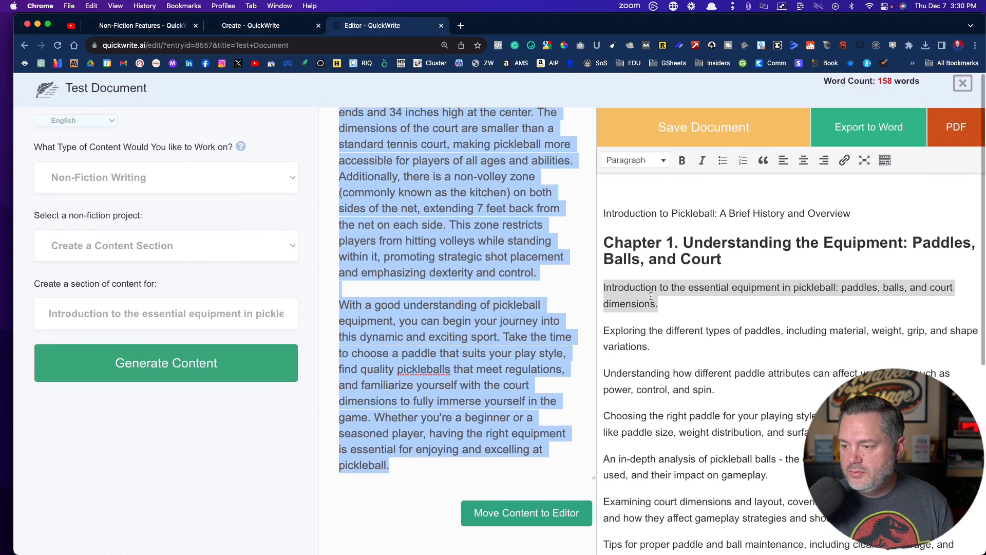
click(660, 304)
drag(661, 305, 601, 290)
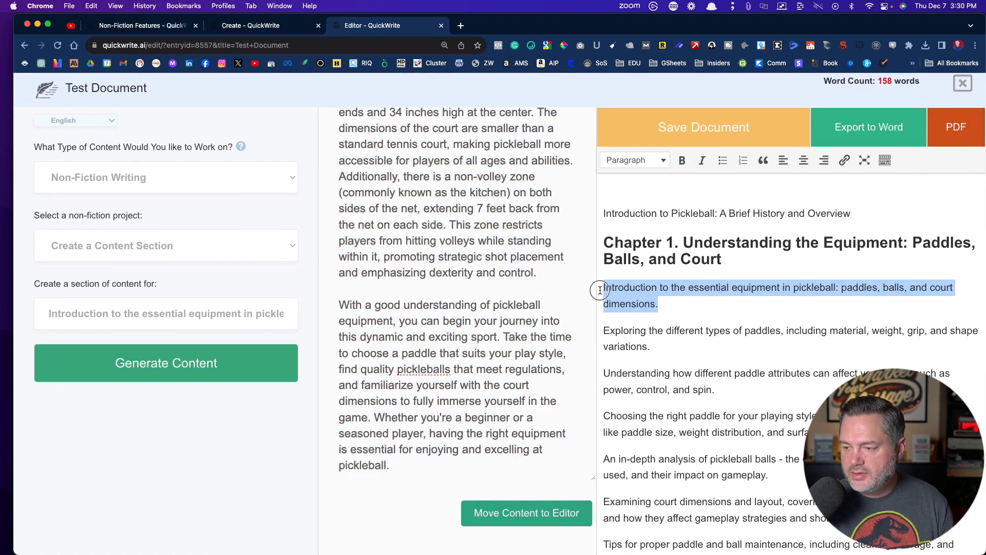
key(cmd+v)
scroll(644, 329, up, 1)
scroll(643, 329, up, 3)
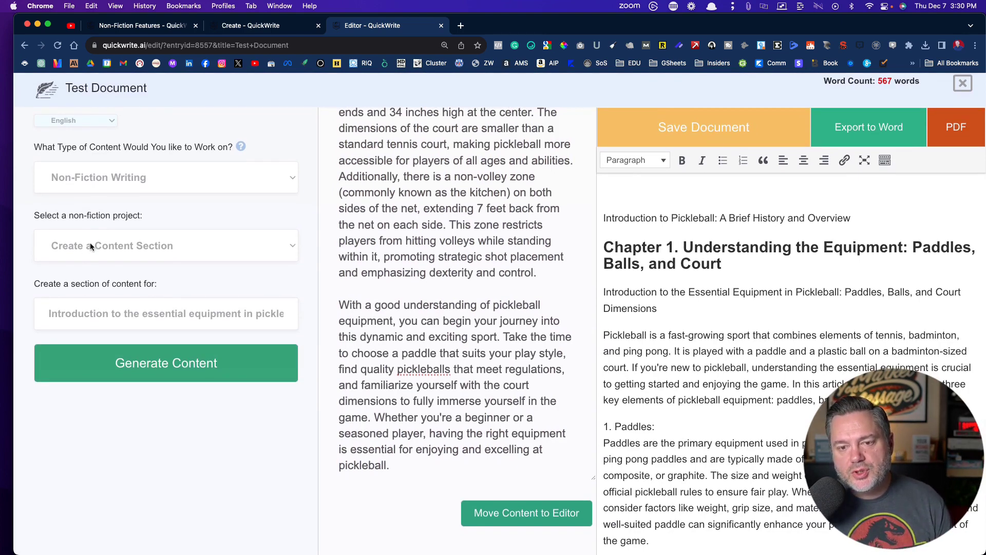
Keep Non-Fiction Writing as the content type and switch the non-fiction project to Create Something Else.
click(106, 181)
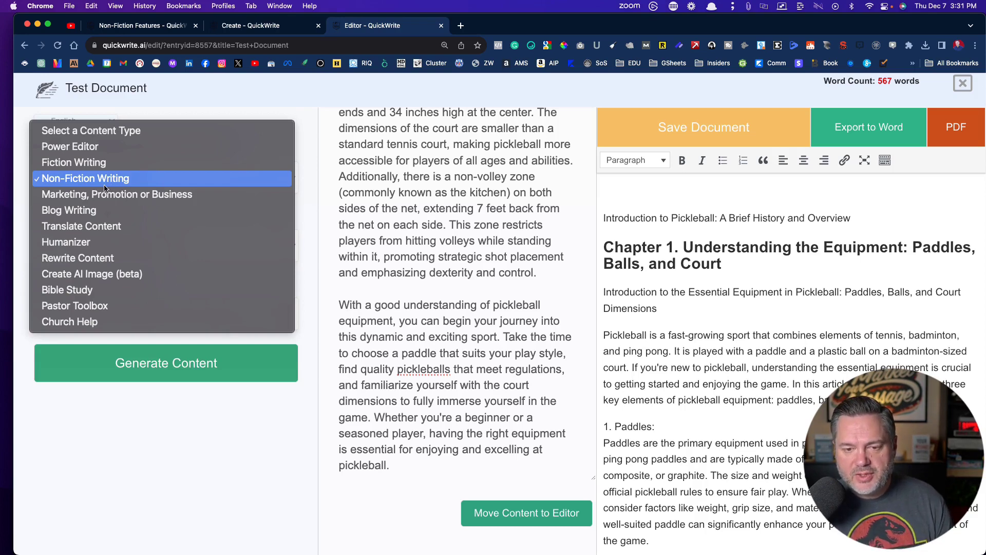
click(101, 179)
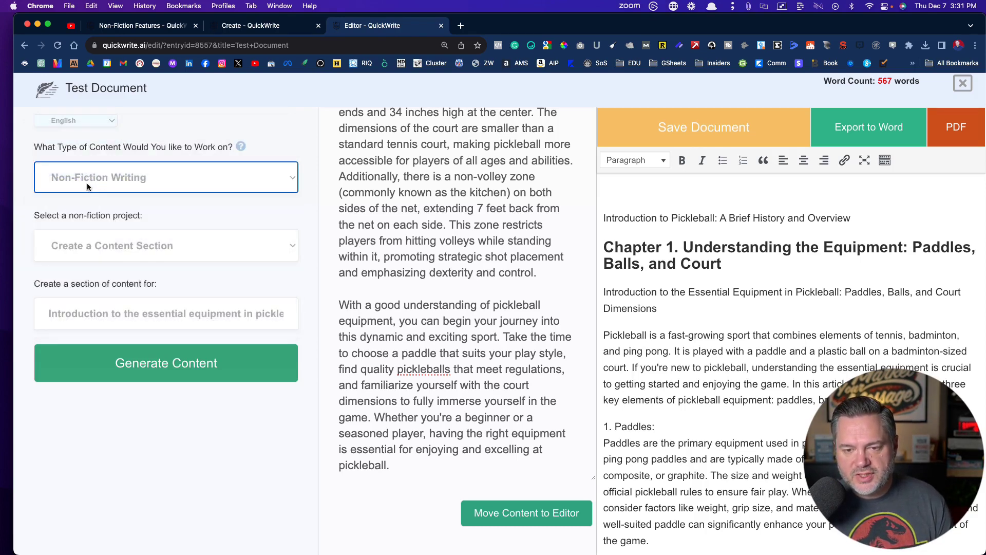
click(87, 251)
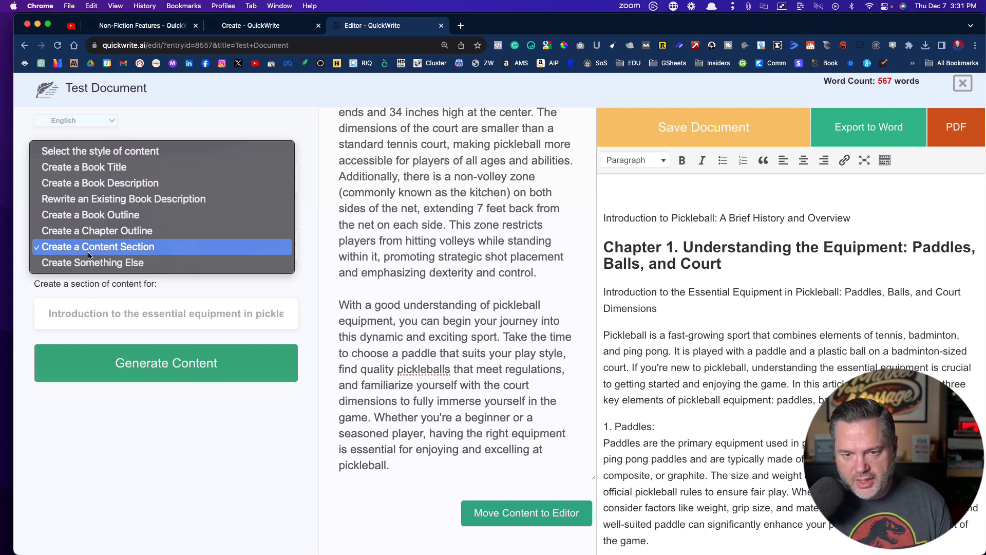
click(90, 268)
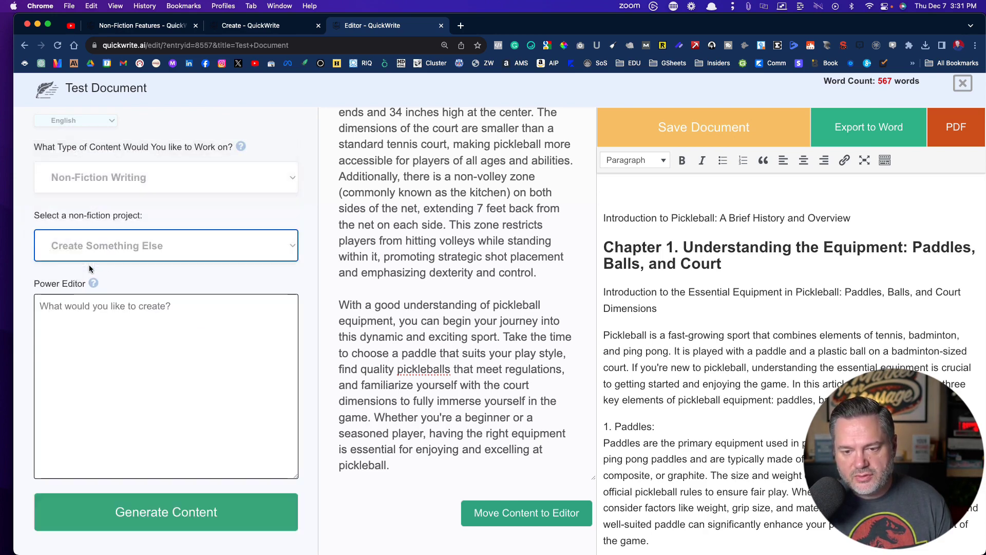
Generate content from the prompt "Create an interesting introduction by using a true story about Pickleball.".
click(72, 310)
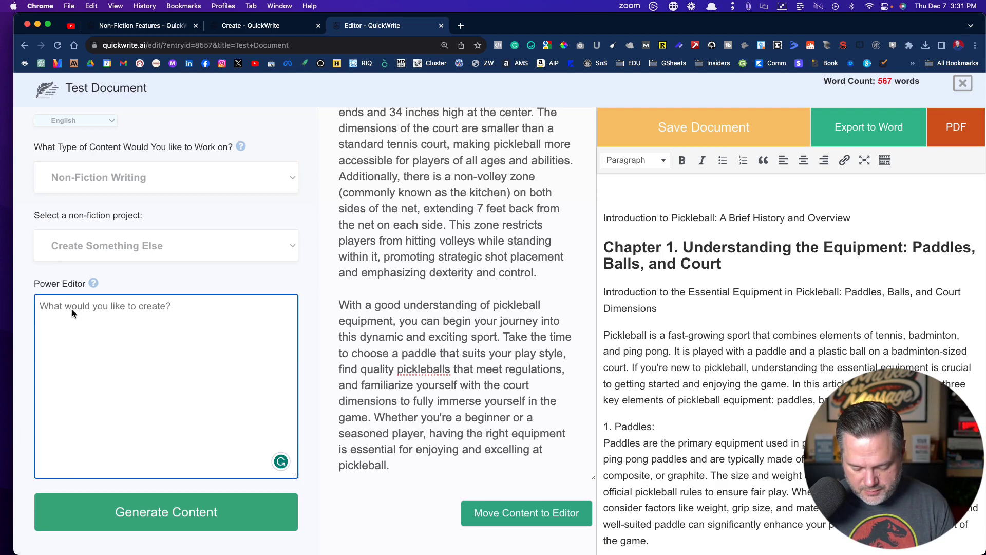
text(Create an )
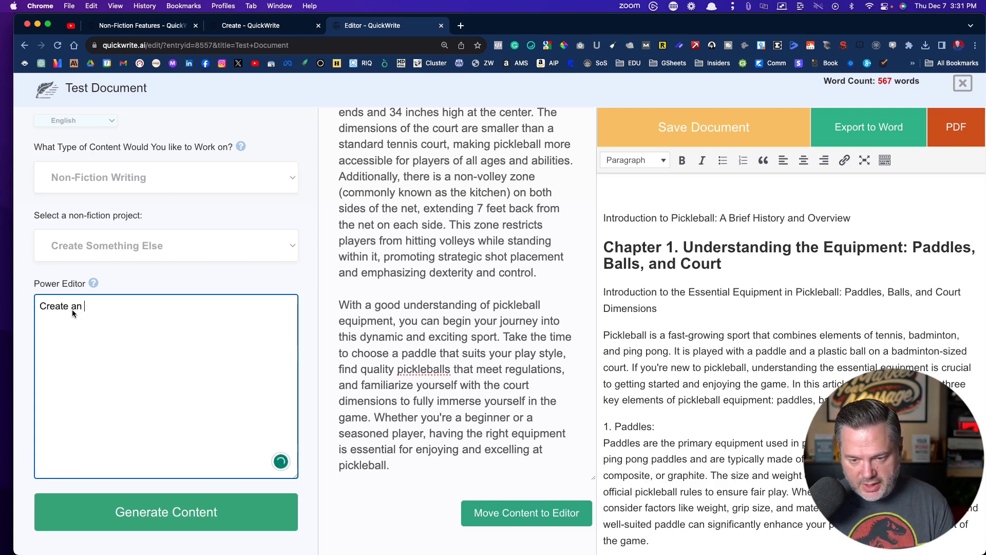
text(interest)
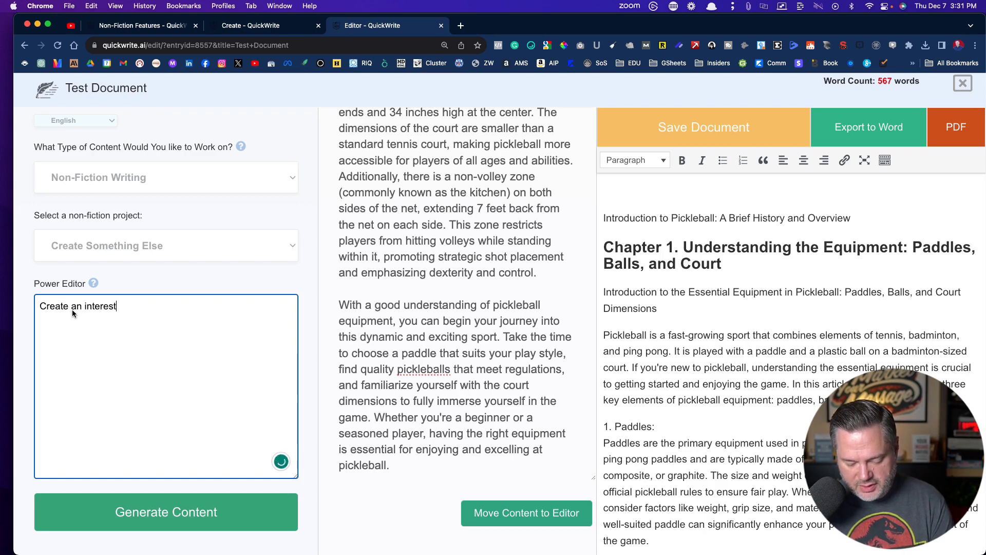
text(ing in)
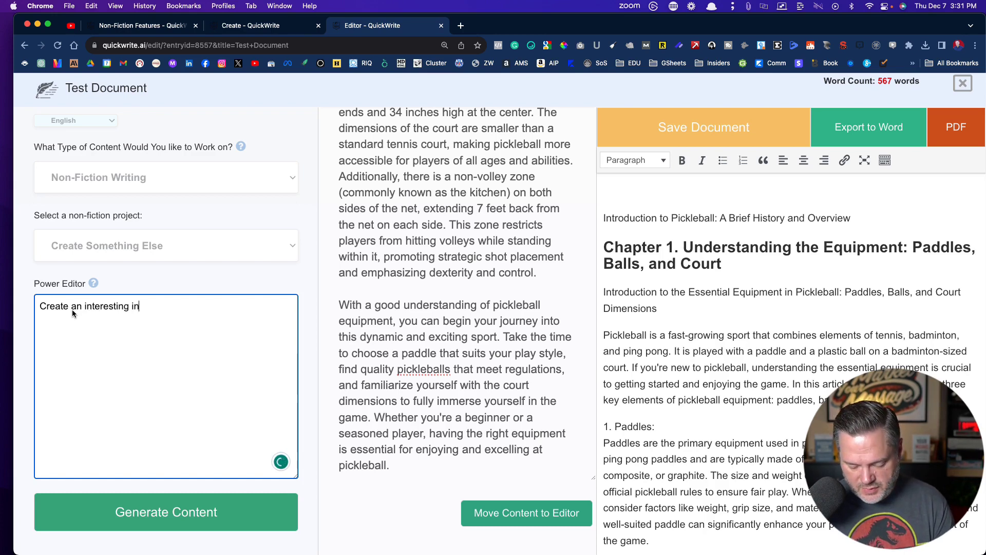
text(troduction)
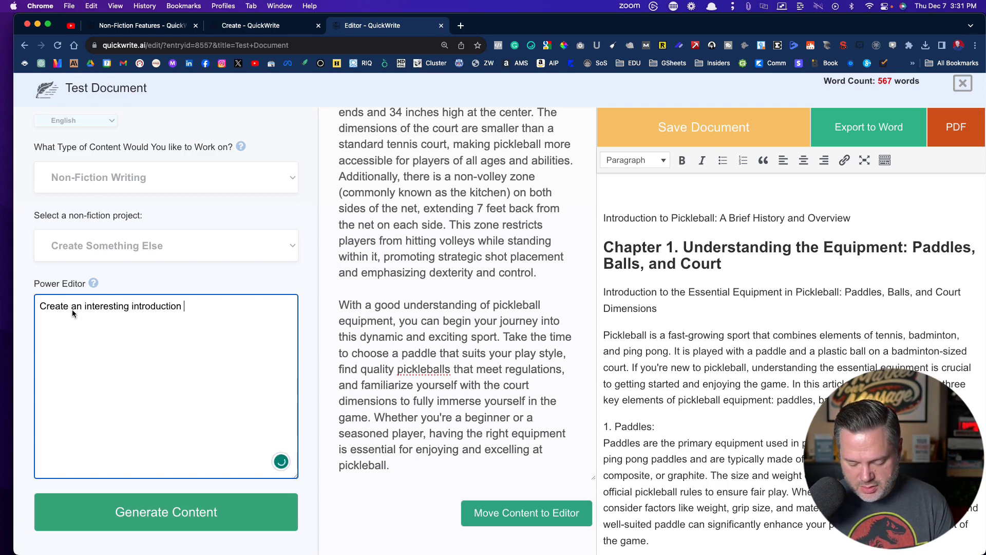
text( by using a )
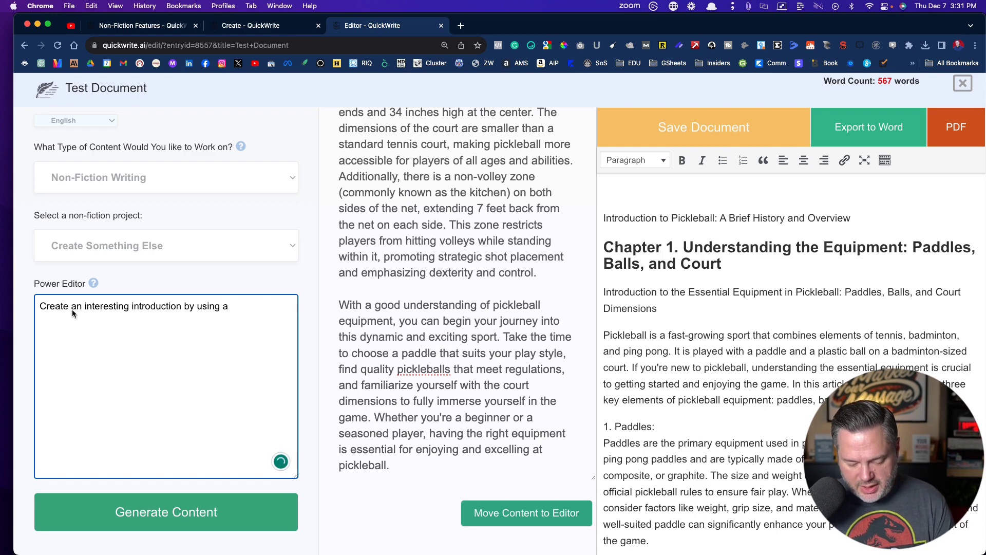
text(true story)
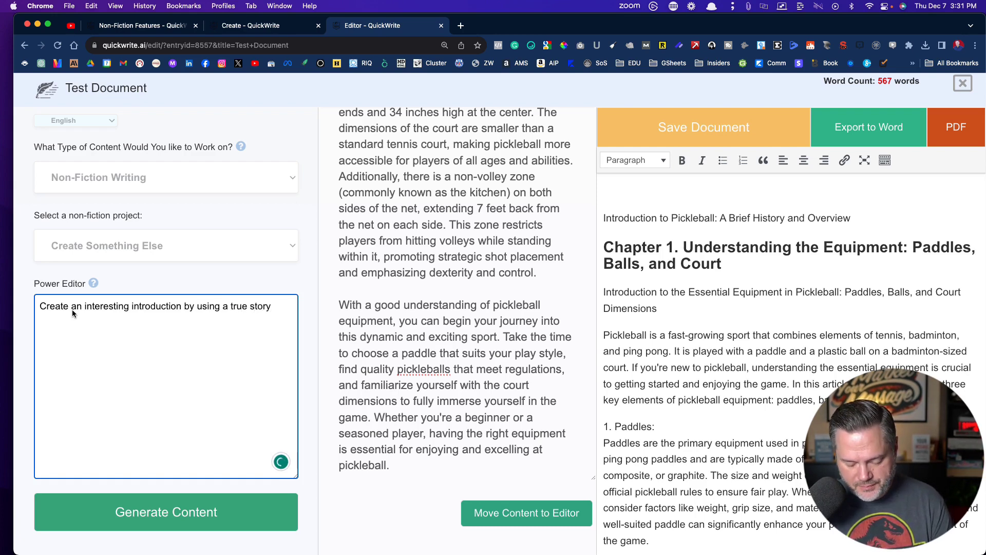
text( about Pic)
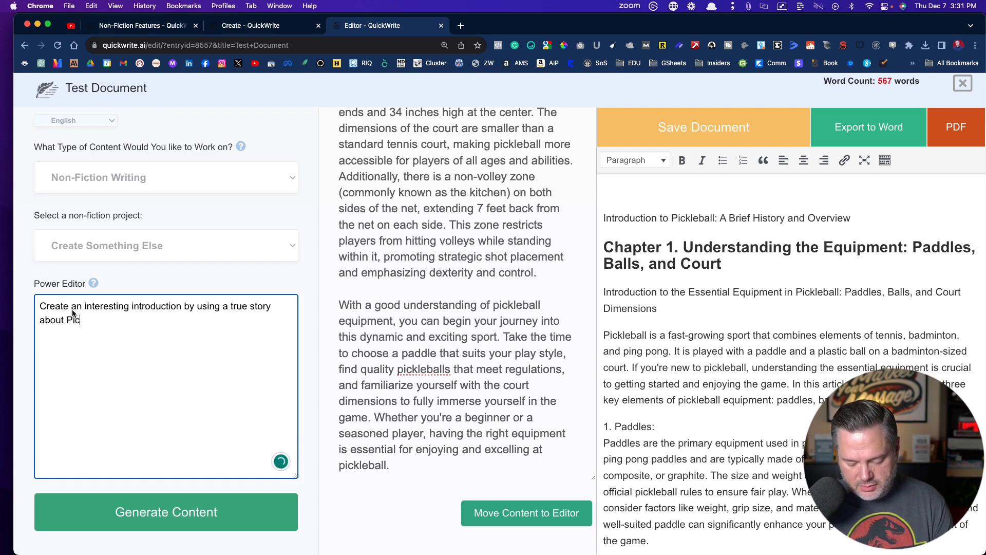
text(kleball.)
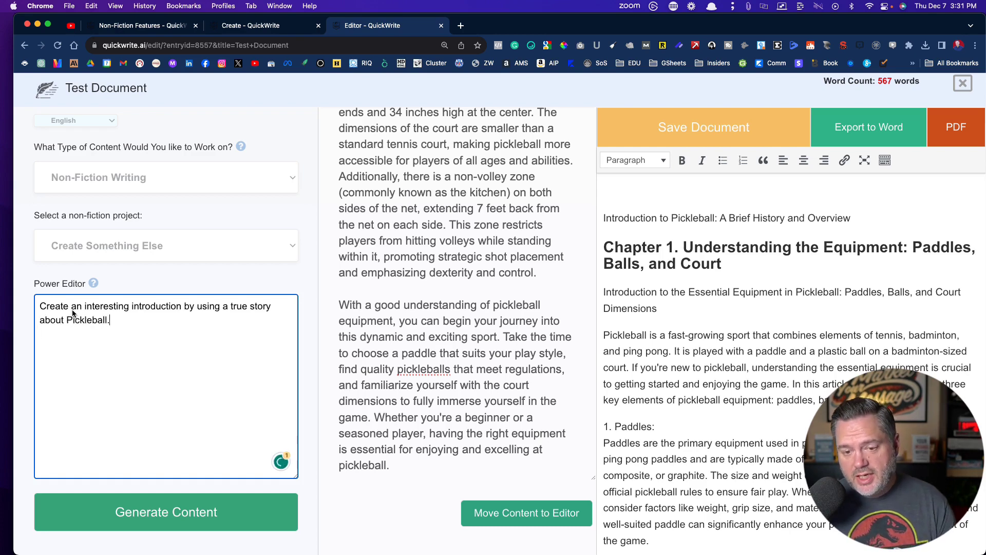
click(150, 514)
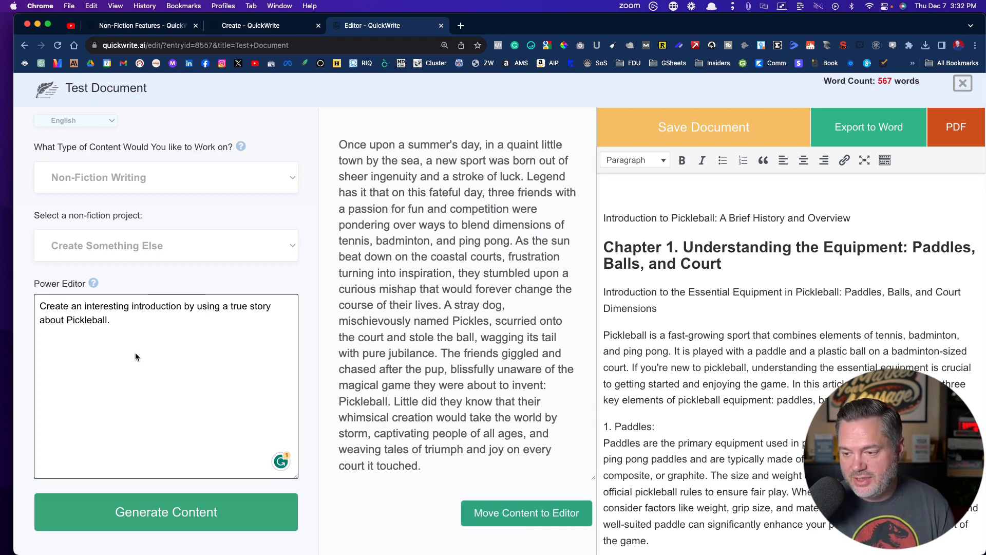
Reword the prompt to "Create an interesting introduction by using story from history about Pickleball." and generate the content again.
scroll(477, 333, up, 1)
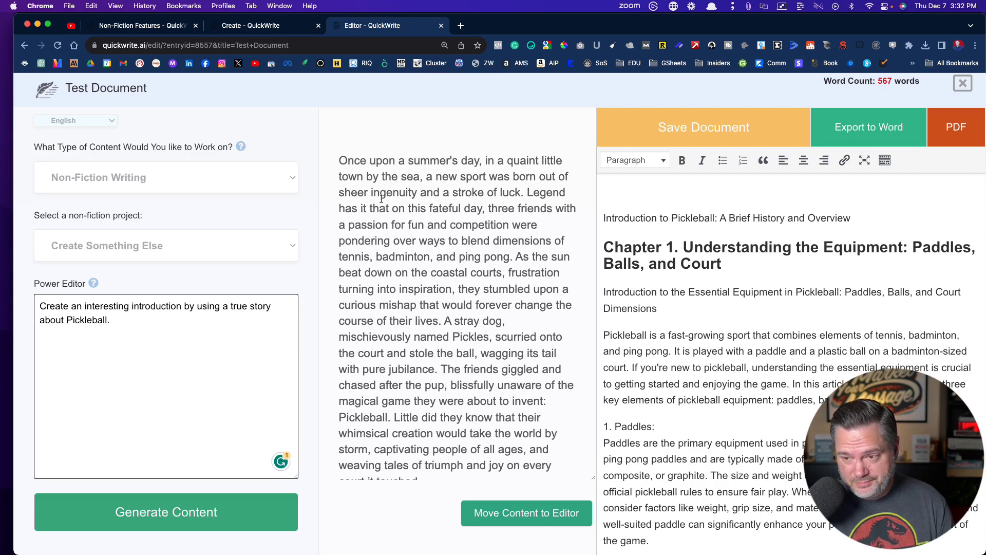
drag(376, 160, 479, 304)
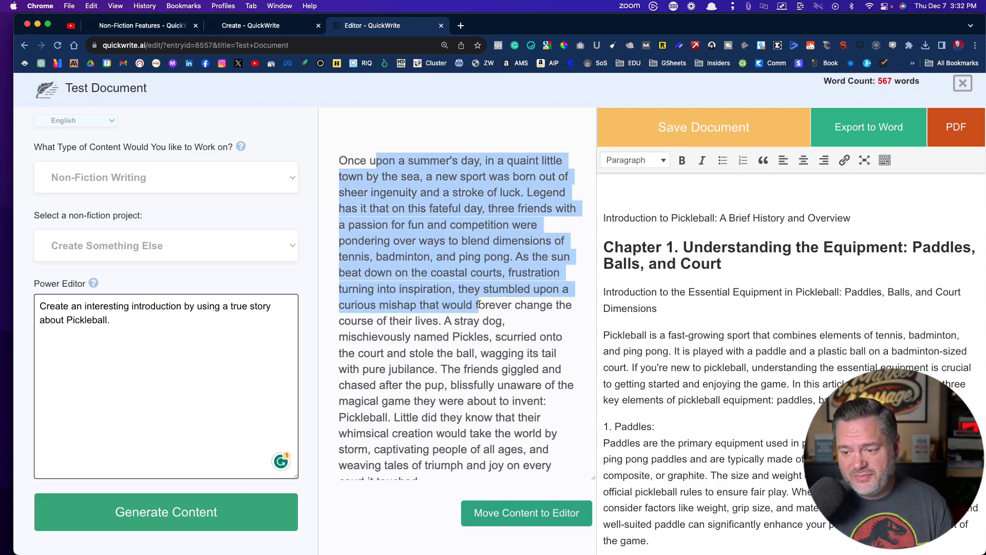
click(186, 306)
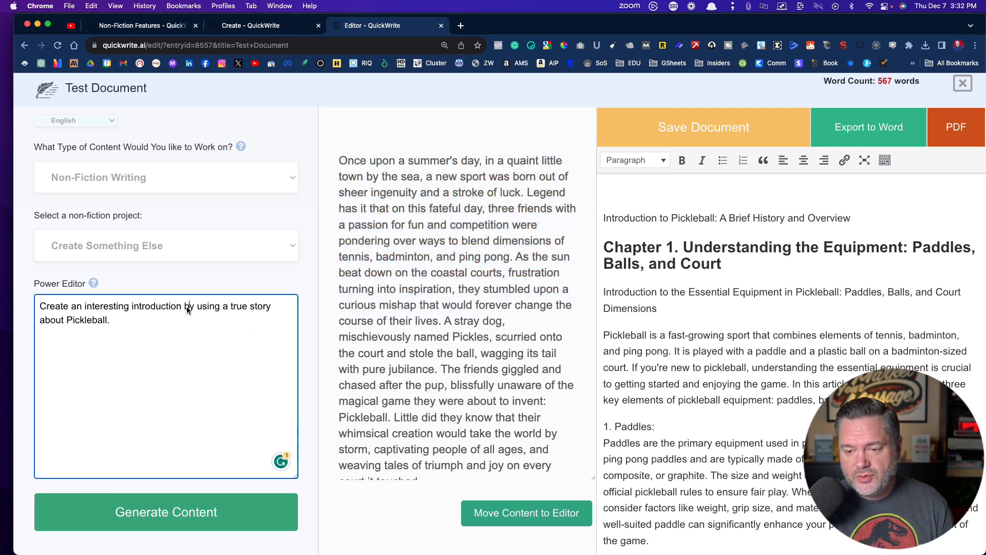
double_click(241, 307)
key(BackSpace)
key(BackSpace)
key(BackSpace)
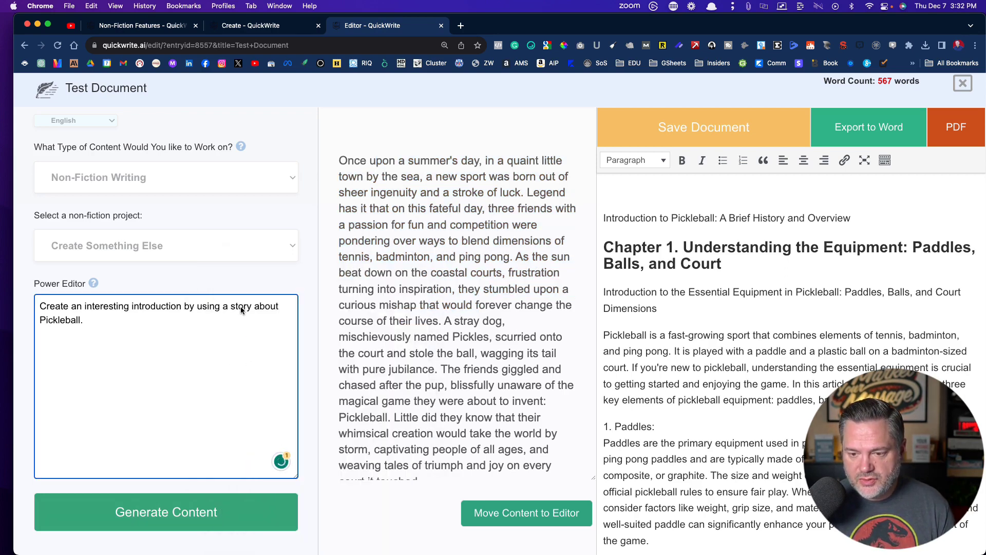
key(BackSpace)
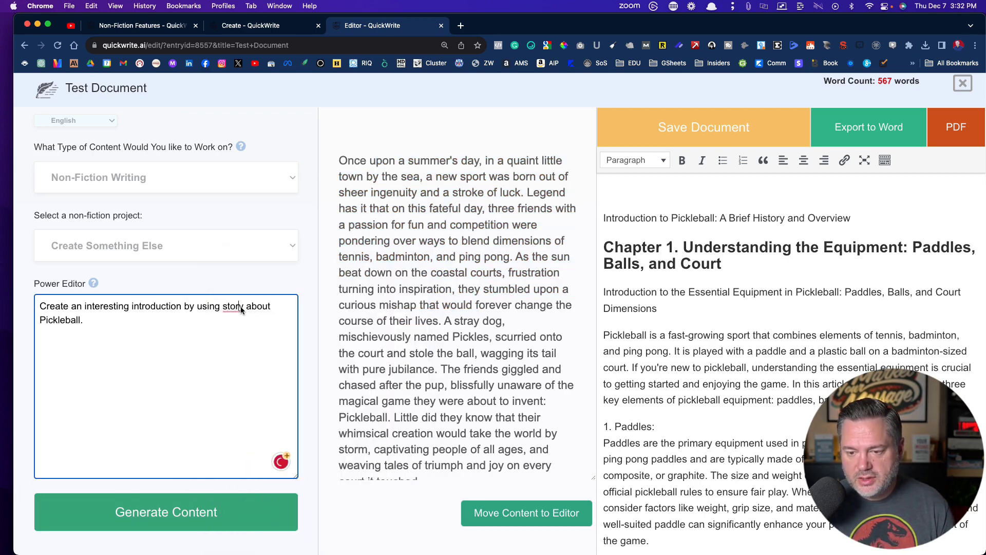
text(from histor)
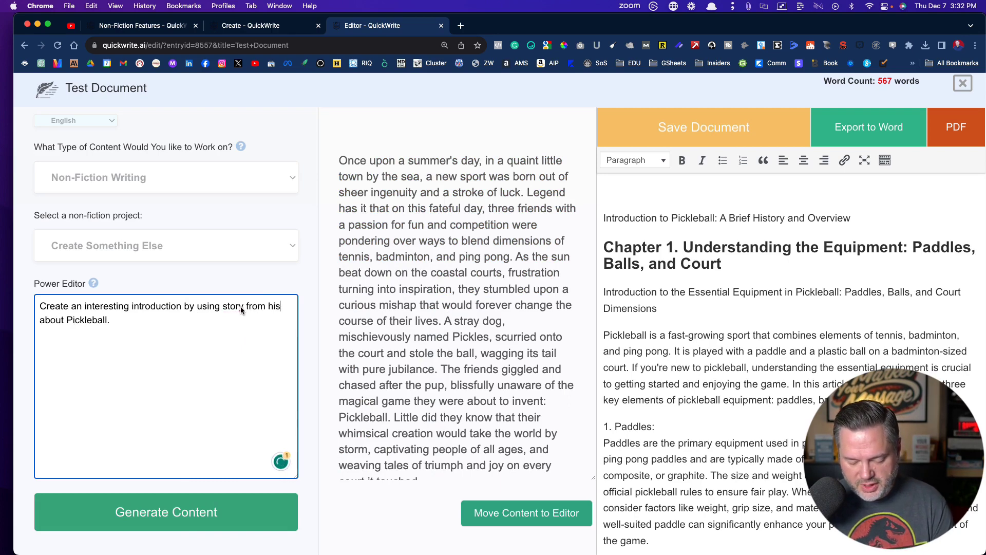
text(y)
click(144, 512)
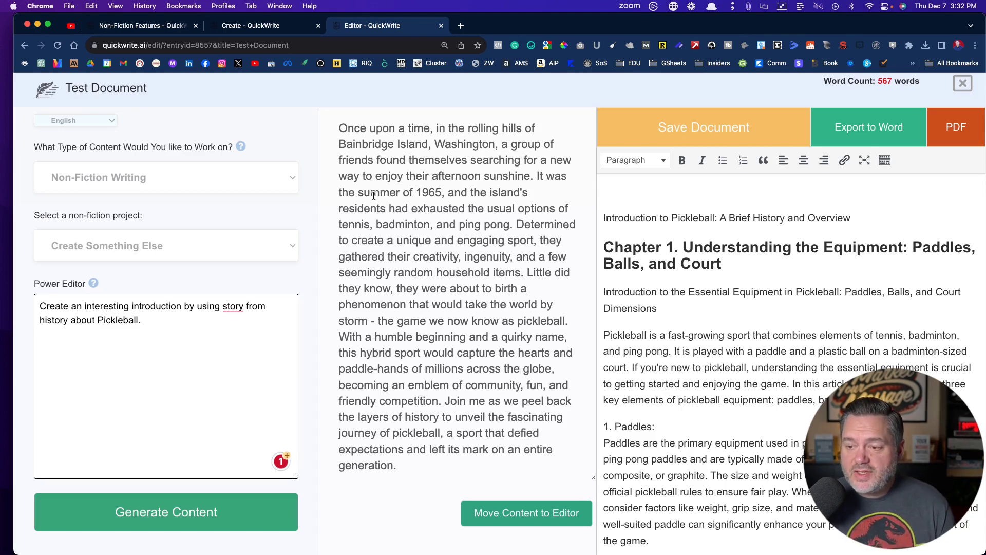
Replace the introductory line on essential equipment under the Chapter 1 heading with the entire generated Bainbridge Island story.
click(341, 127)
click(448, 136)
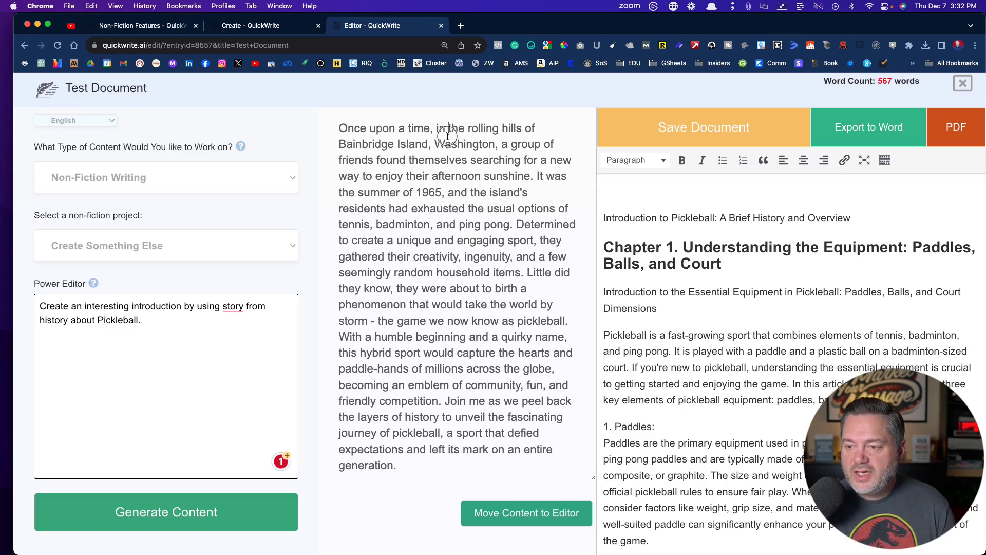
click(383, 132)
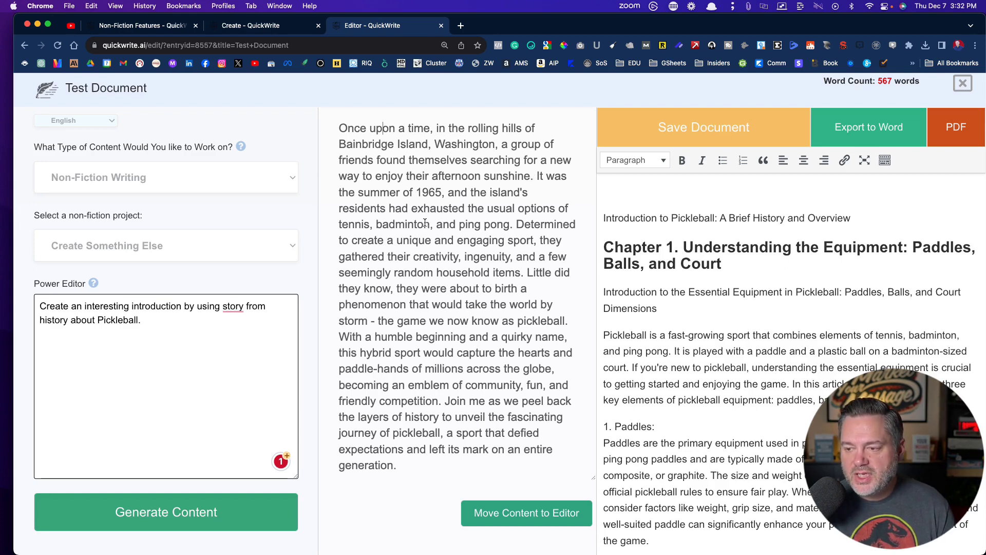
scroll(401, 299, down, 1)
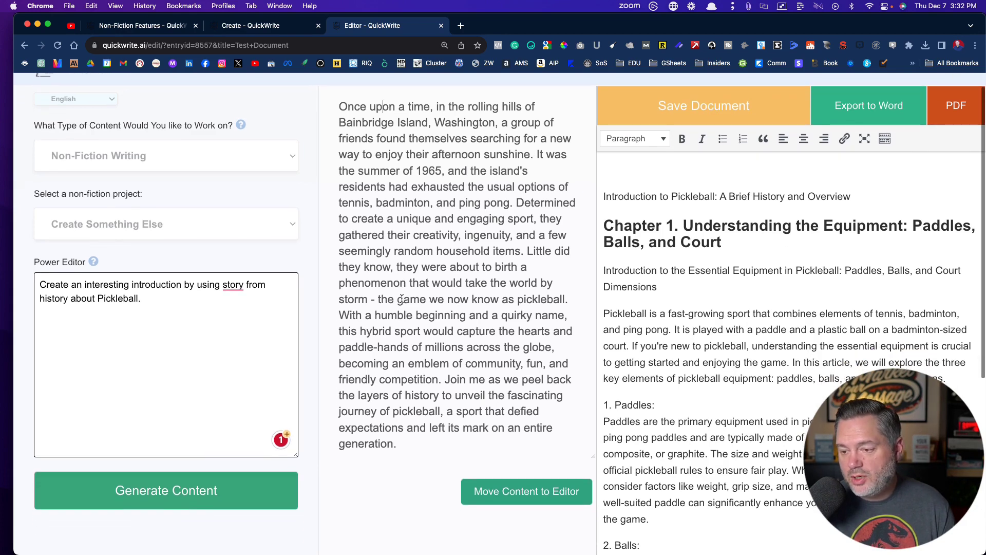
drag(396, 444, 337, 139)
key(super+c)
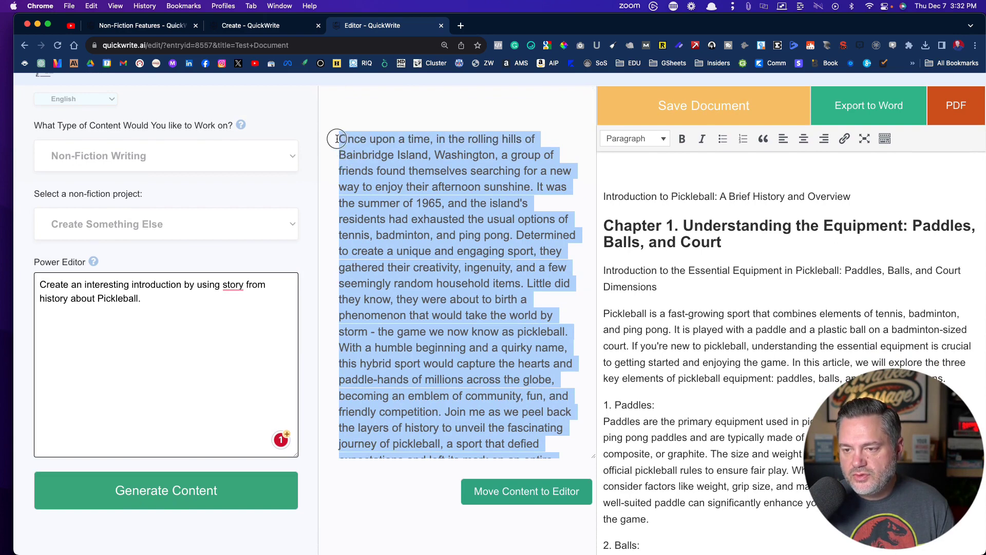
click(714, 292)
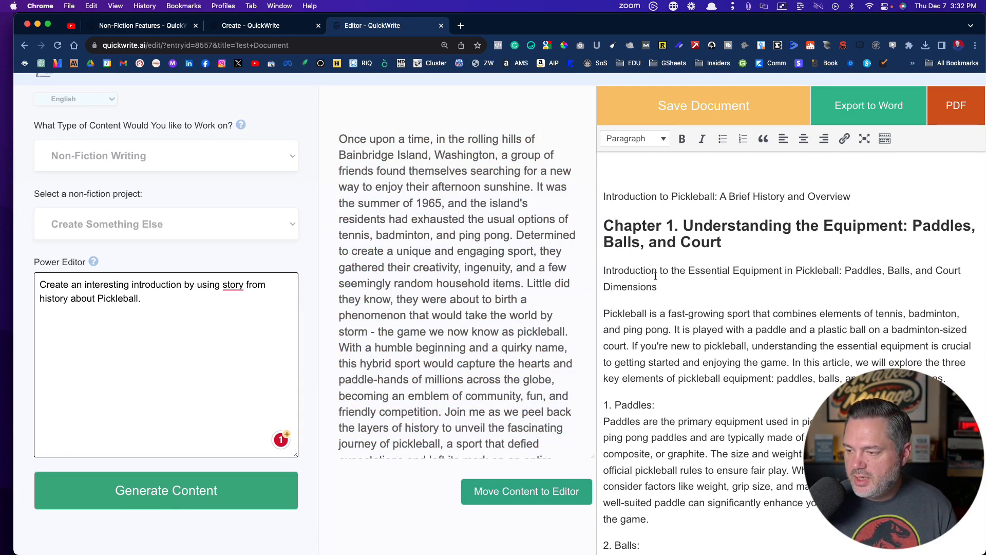
drag(662, 288, 602, 271)
key(super+v)
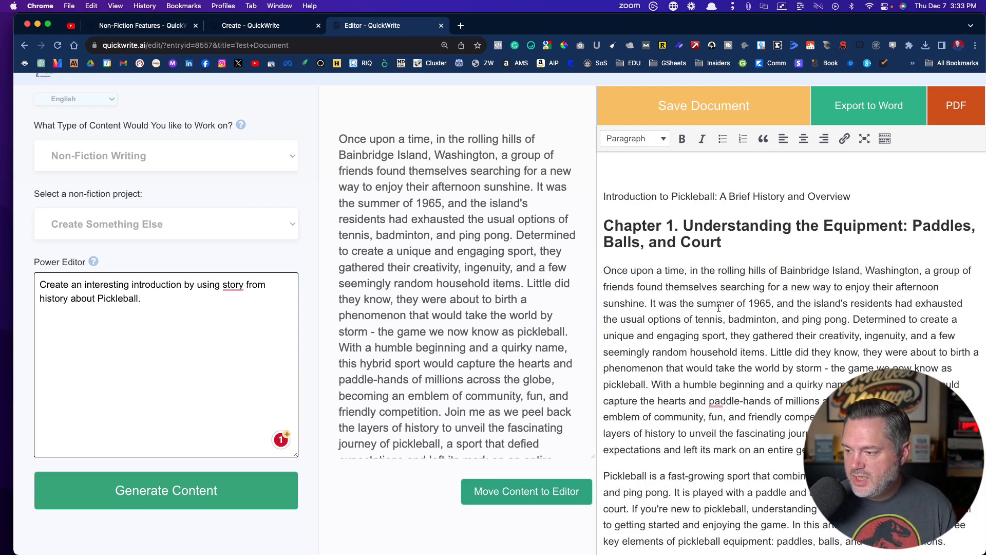
Split the Bainbridge Island story into three paragraphs, breaking before "Determined to create" and before "Join me as we peel back".
click(853, 320)
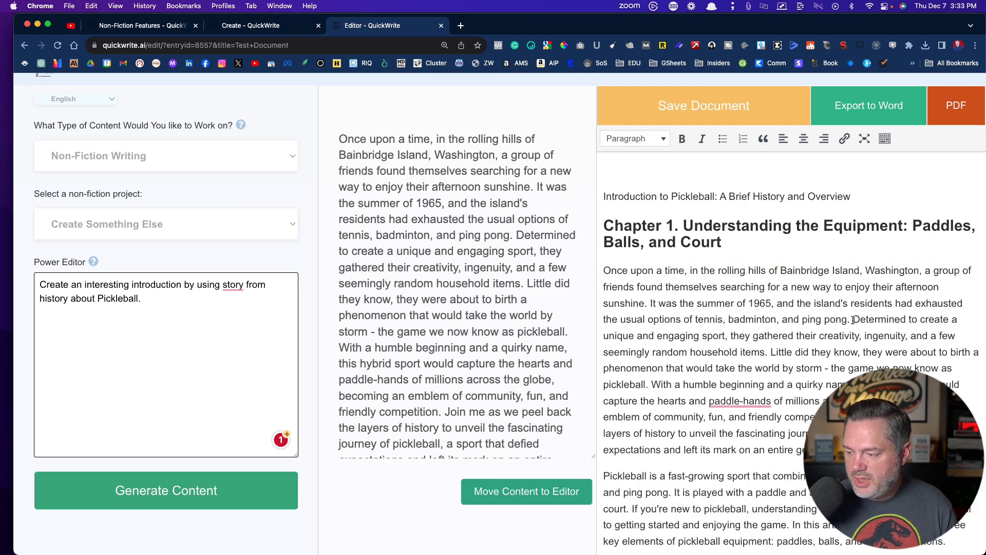
key(Return)
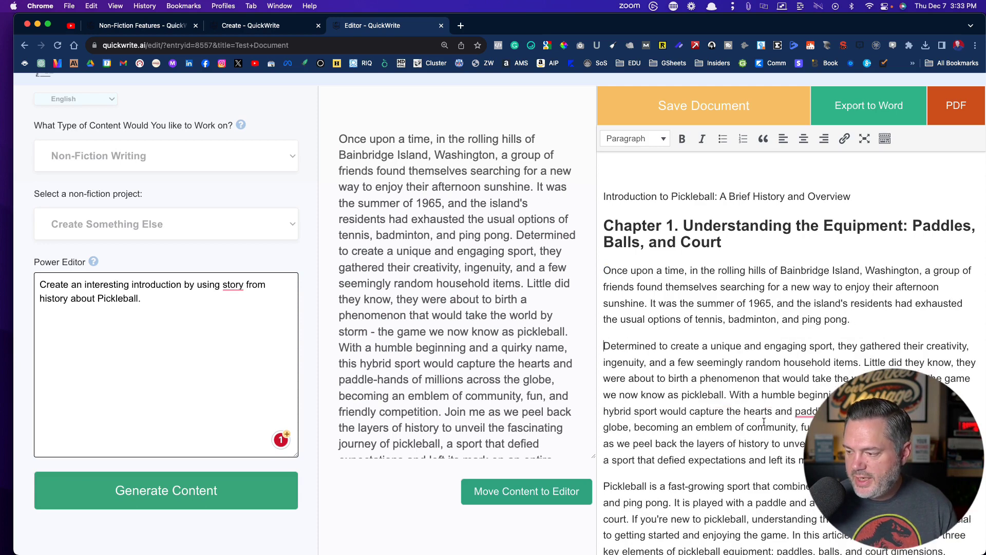
click(936, 428)
key(Return)
drag(602, 271, 804, 304)
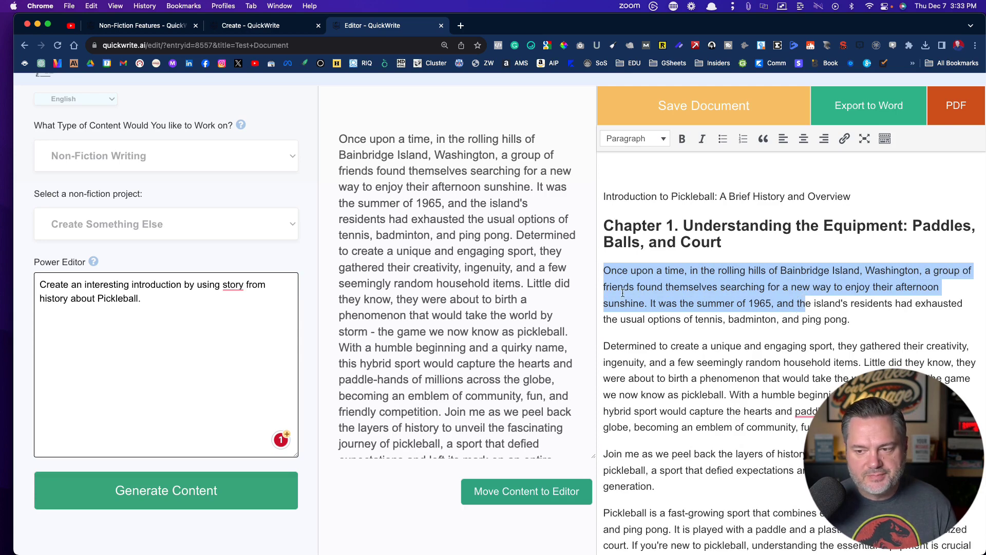
click(687, 306)
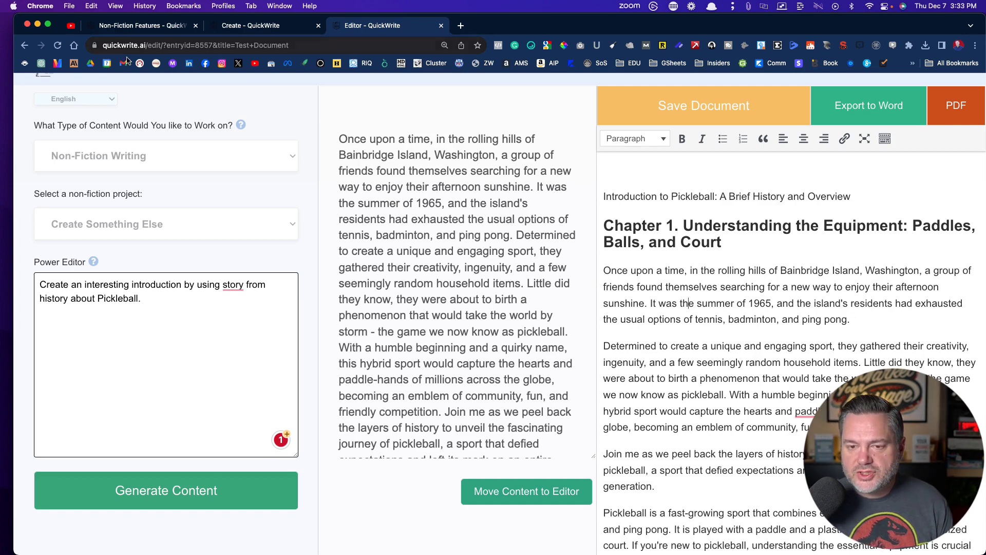
Change the content type to Marketing, Promotion or Business with Create Something Else as the project, and clear the prompt.
click(133, 157)
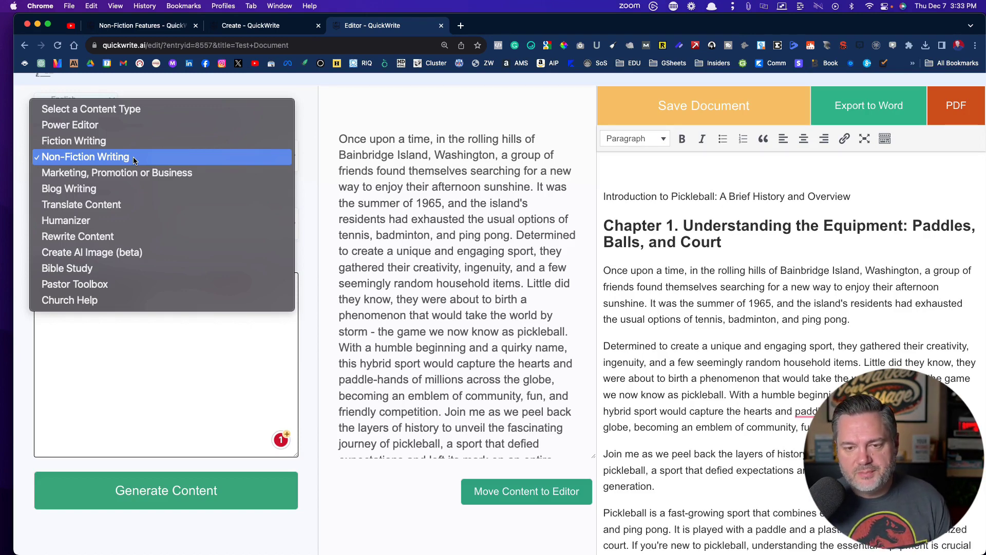
click(107, 173)
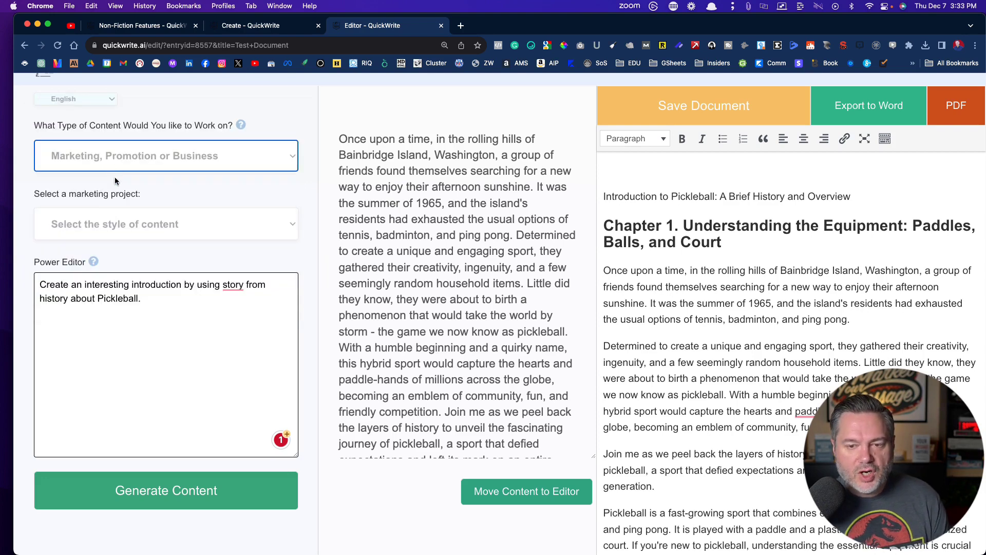
click(114, 224)
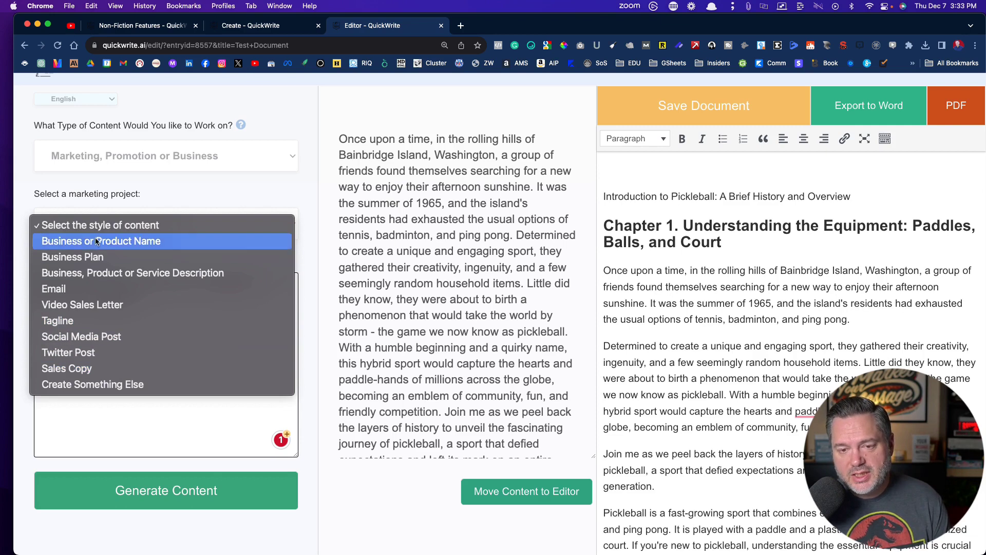
click(114, 385)
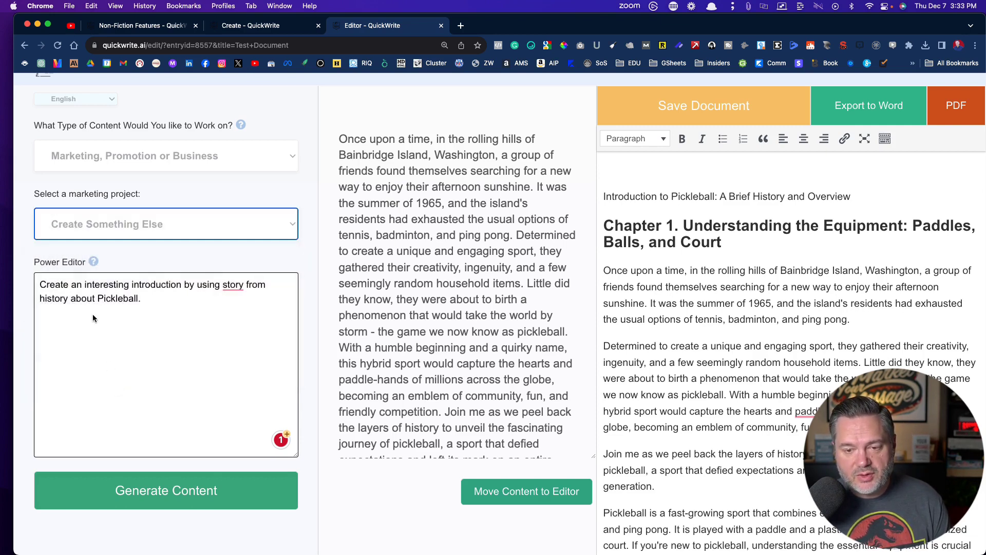
drag(137, 303, 40, 284)
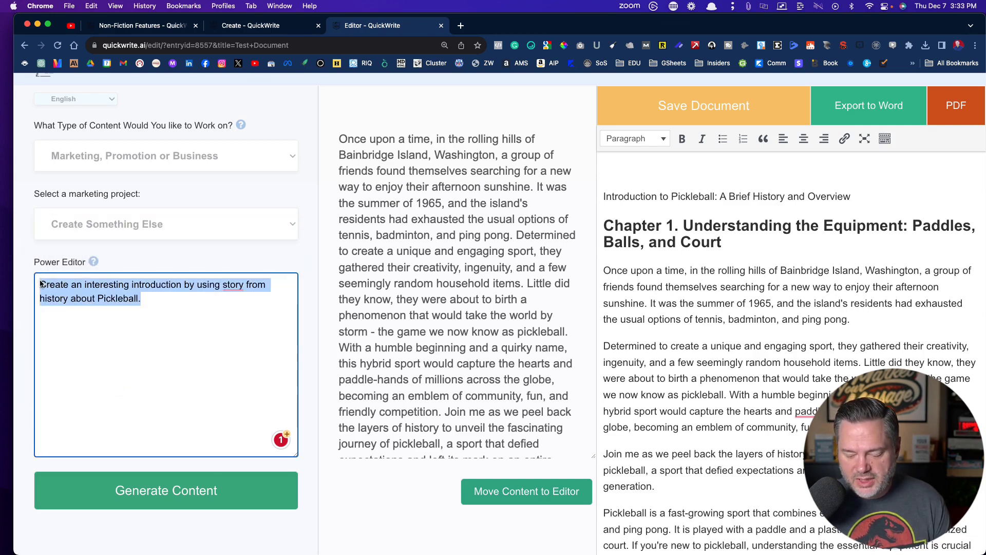
key(BackSpace)
Change the content type to Blog Writing and choose Create Article Titles as the blogging task.
click(86, 159)
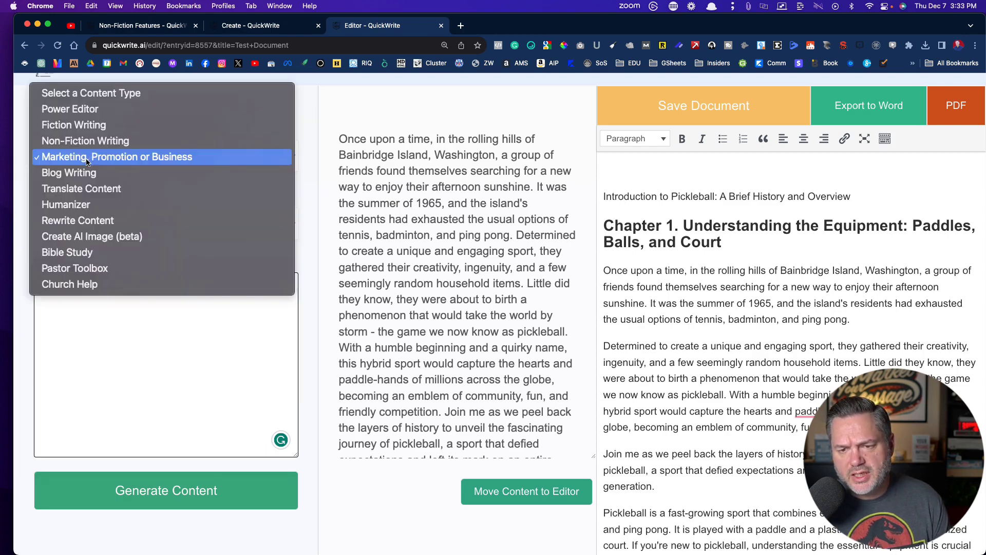
click(78, 177)
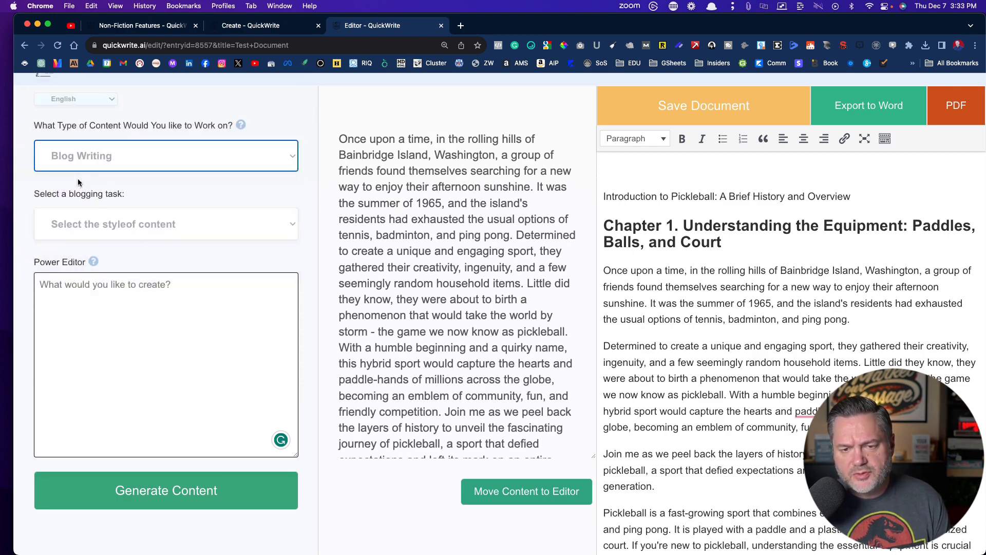
click(90, 229)
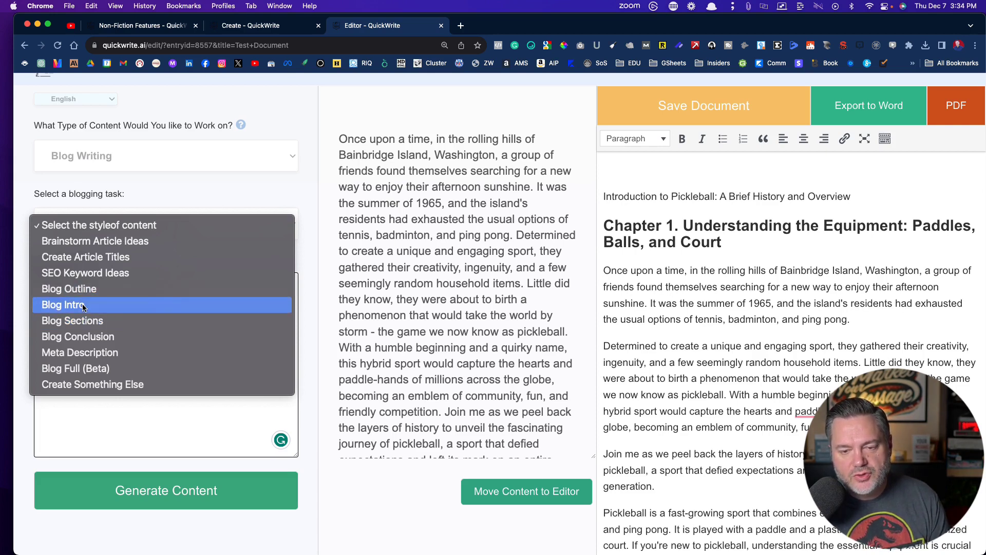
click(88, 258)
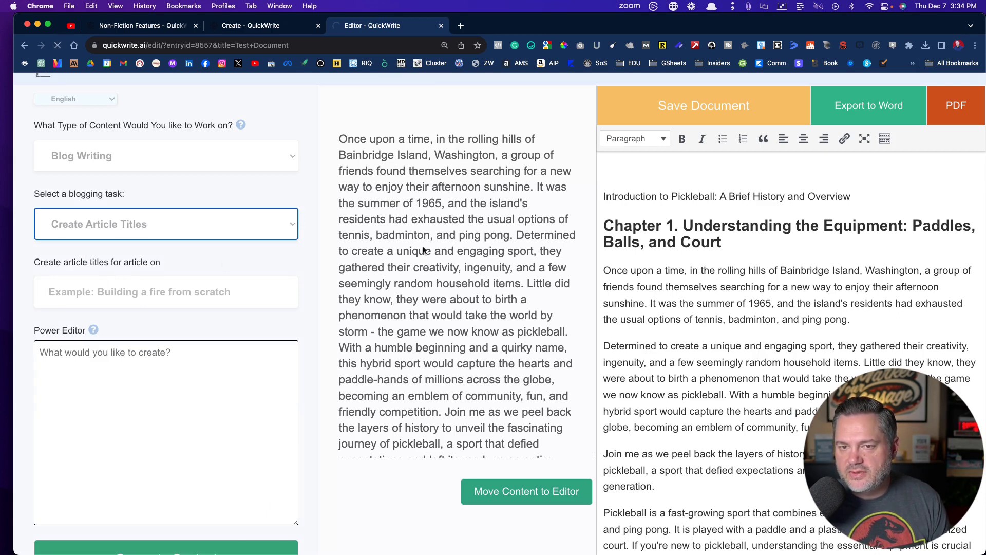
Generate article titles for "Kajabi Review" using the Blog Writing content type and the Create Article Titles task.
click(117, 159)
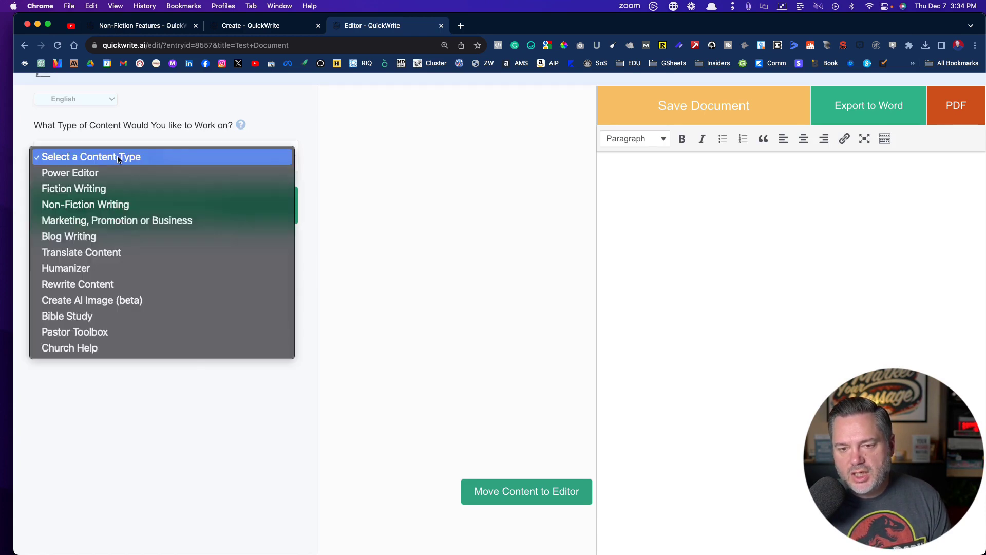
click(116, 241)
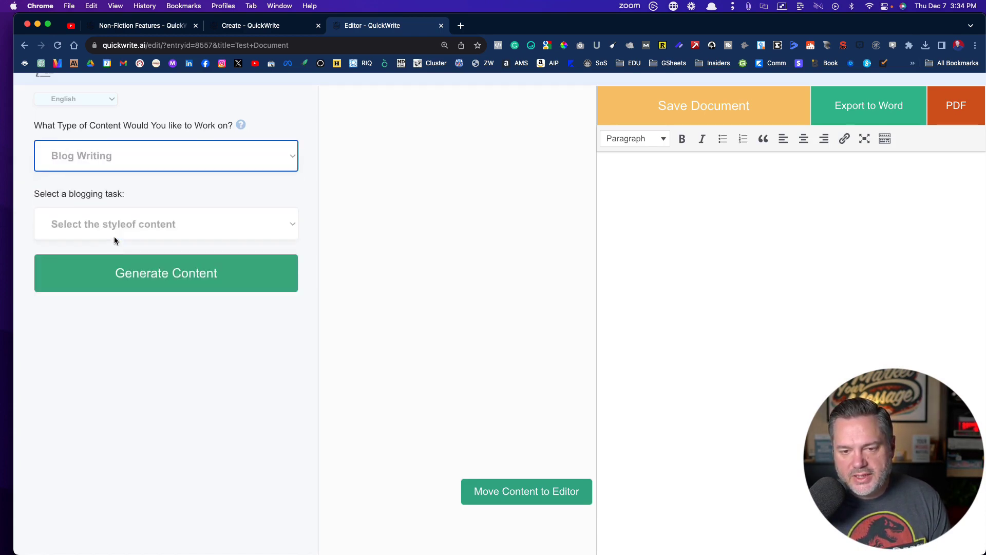
click(118, 225)
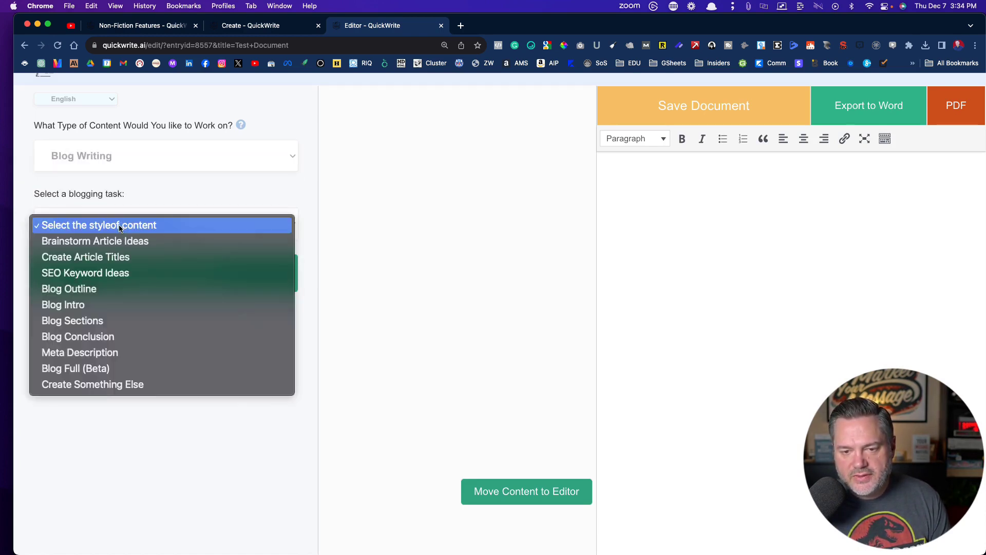
click(118, 255)
click(65, 292)
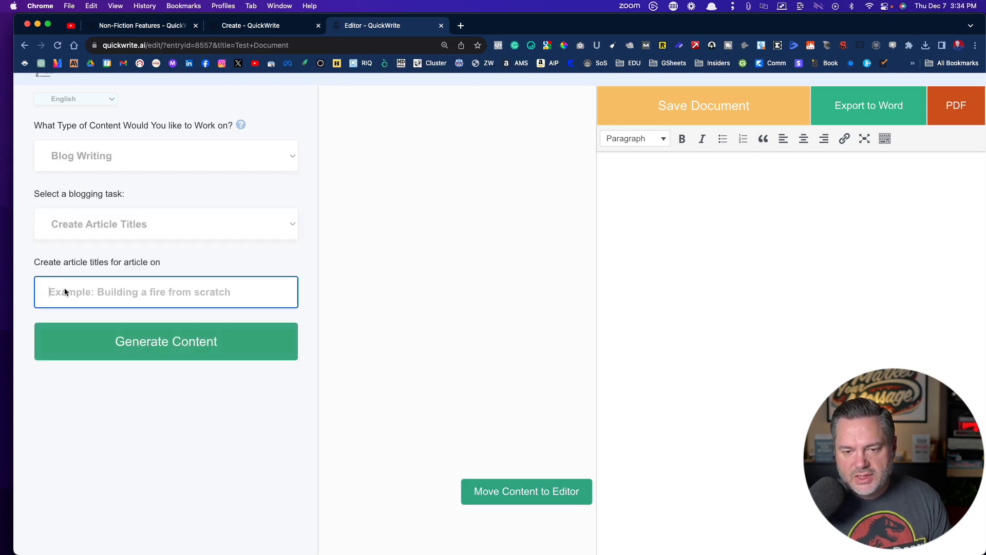
text(Kajabi)
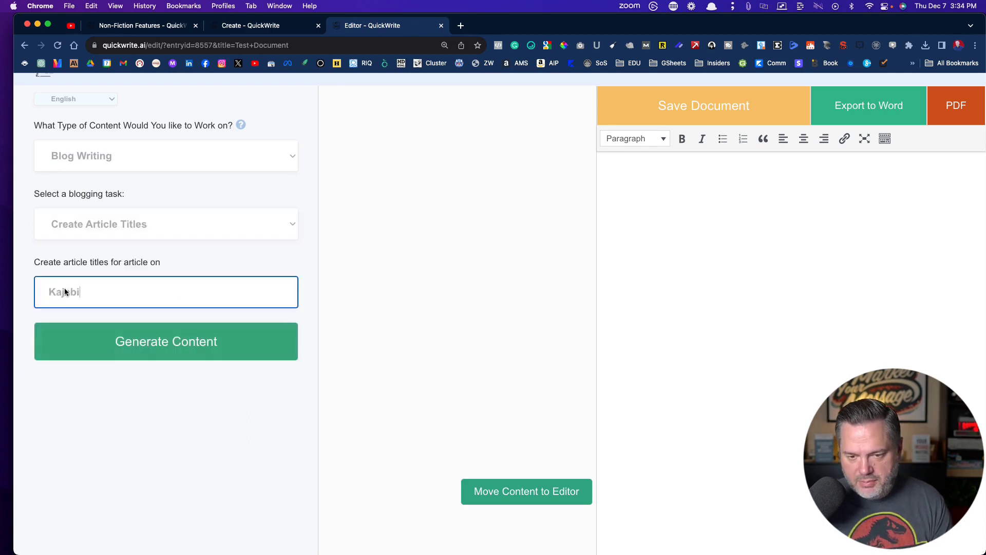
text( Review)
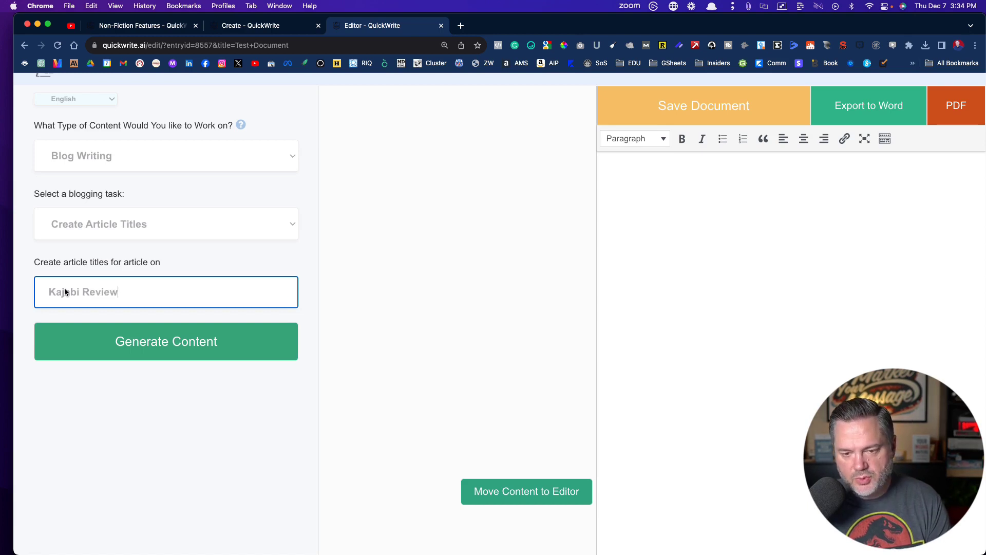
click(115, 345)
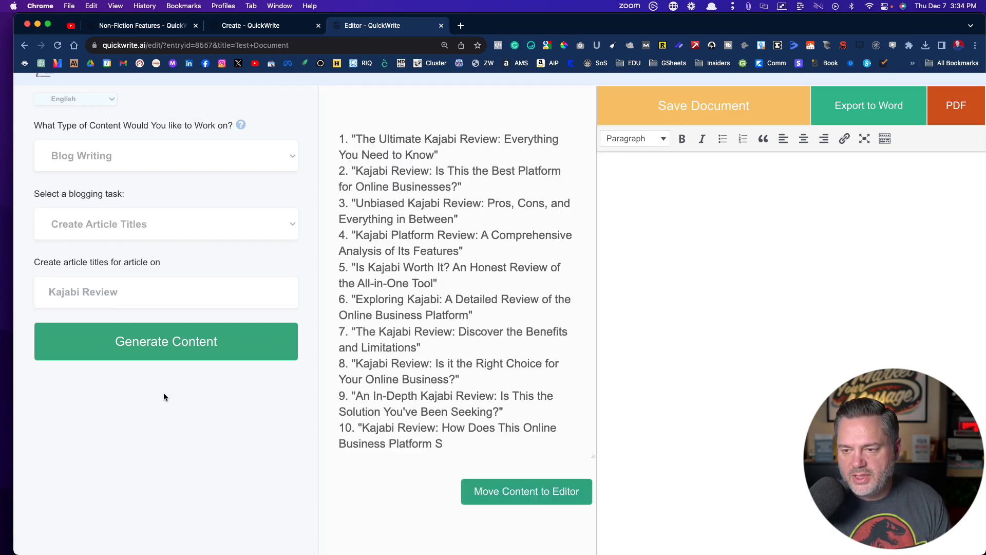
Move the generated titles into the editor and keep only The Ultimate Kajabi Review: Everything You Need to Know, without numbering or quotation marks.
click(506, 491)
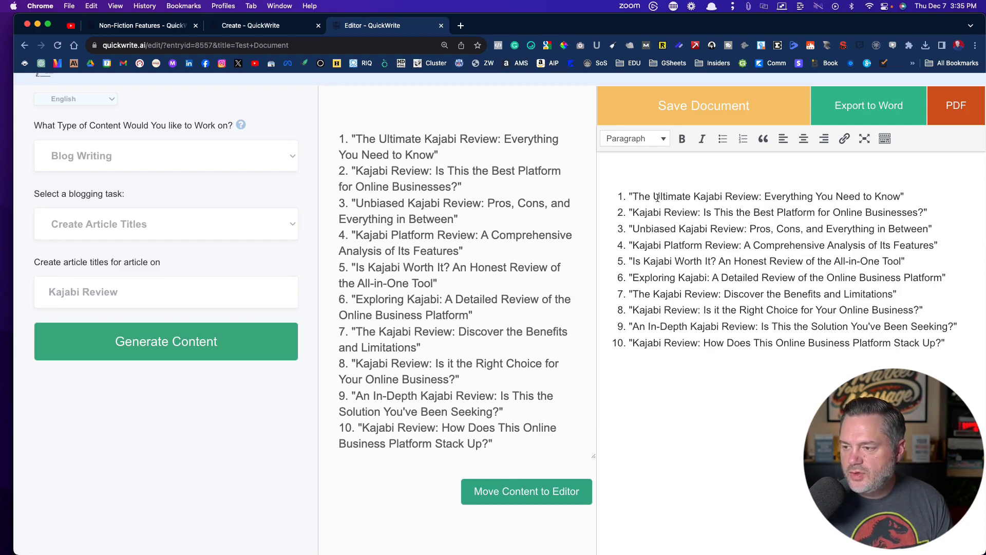
click(623, 195)
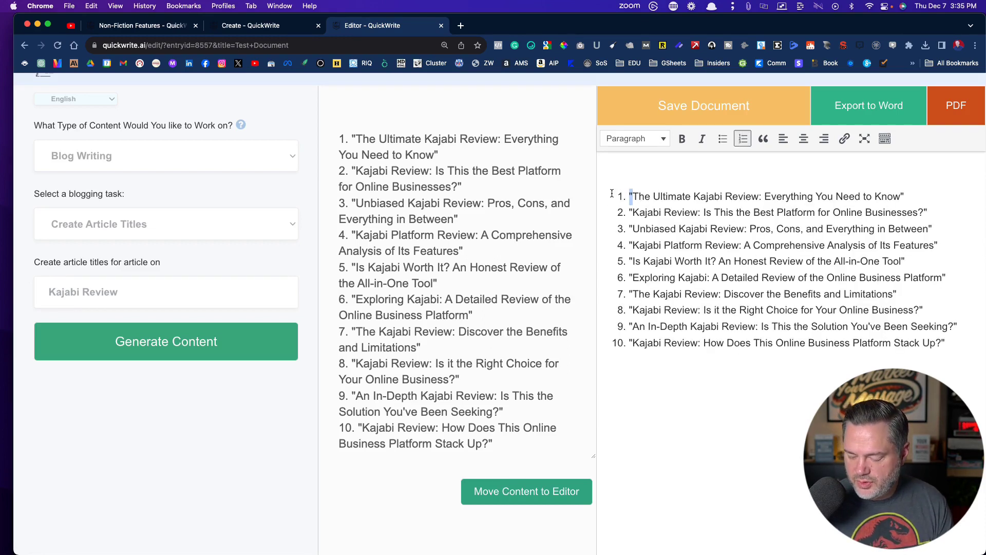
key(BackSpace)
key(BackSpace)
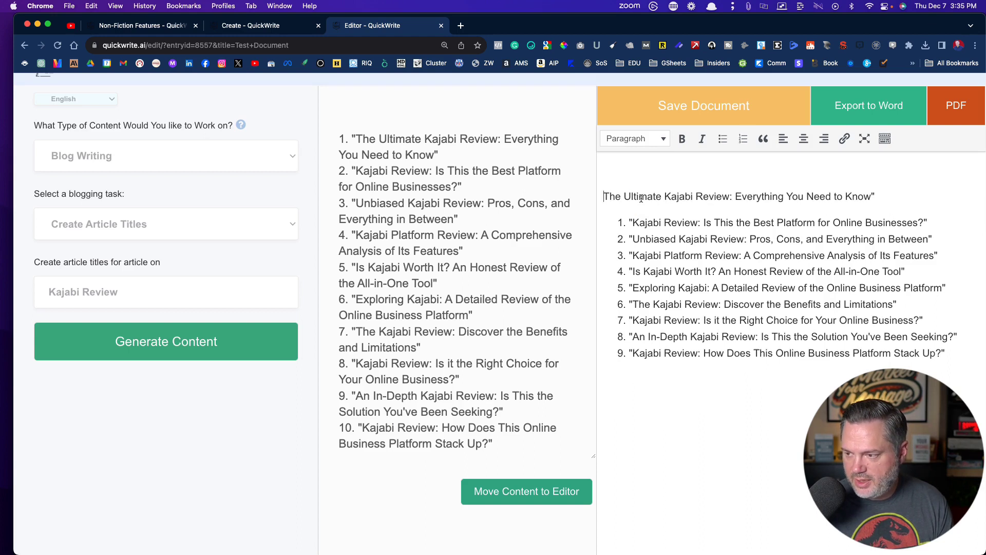
click(876, 196)
key(BackSpace)
drag(628, 224, 947, 360)
key(BackSpace)
key(BackSpace)
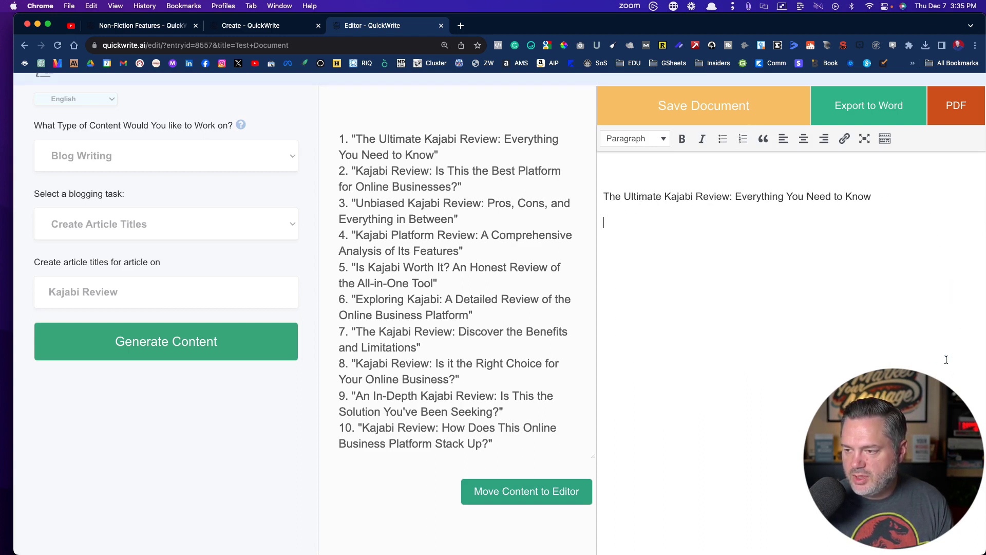
Copy the article title "The Ultimate Kajabi Review: Everything You Need to Know" and format it as Heading 1.
drag(882, 195, 604, 195)
key(super+c)
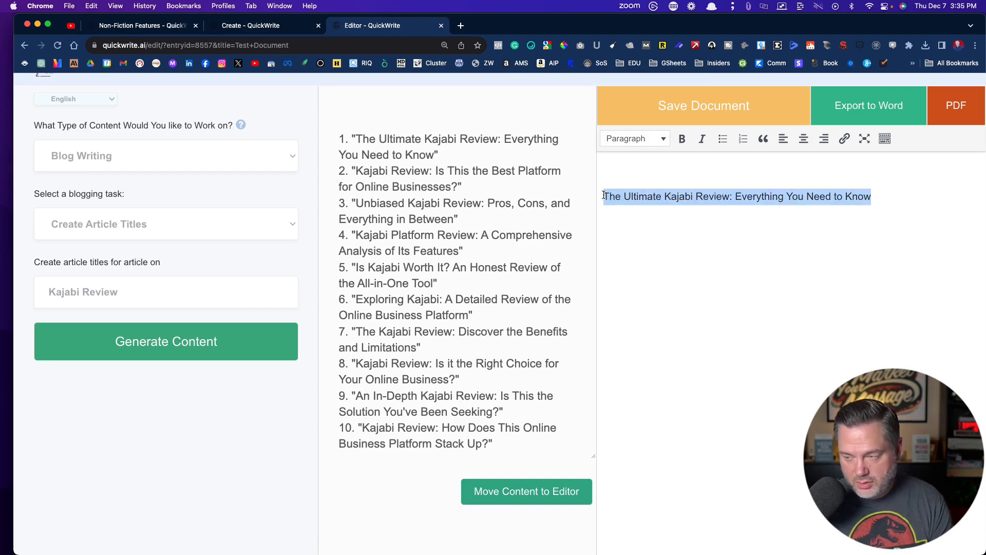
click(630, 142)
click(640, 185)
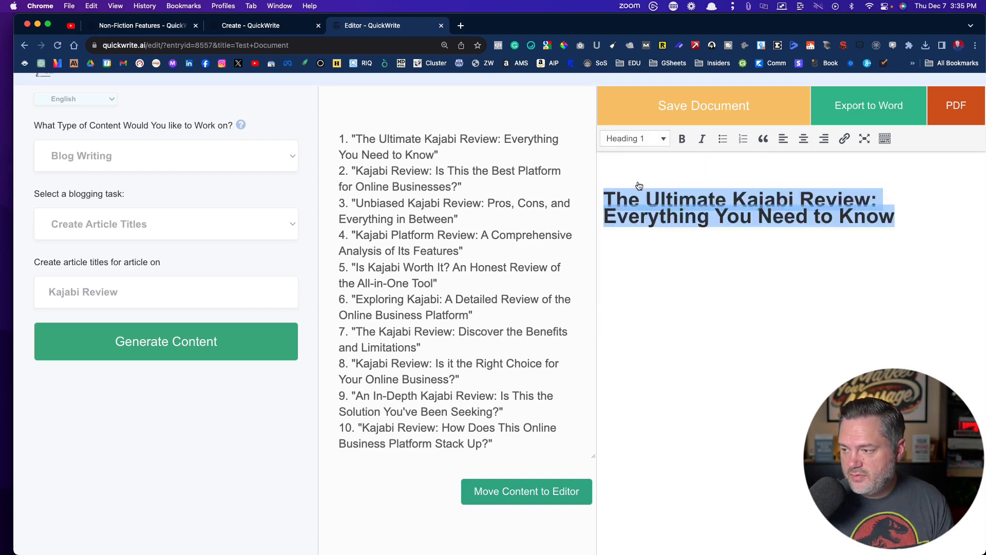
click(648, 354)
Generate a Blog Outline for the article "The Ultimate Kajabi Review: Everything You Need to Know".
click(89, 225)
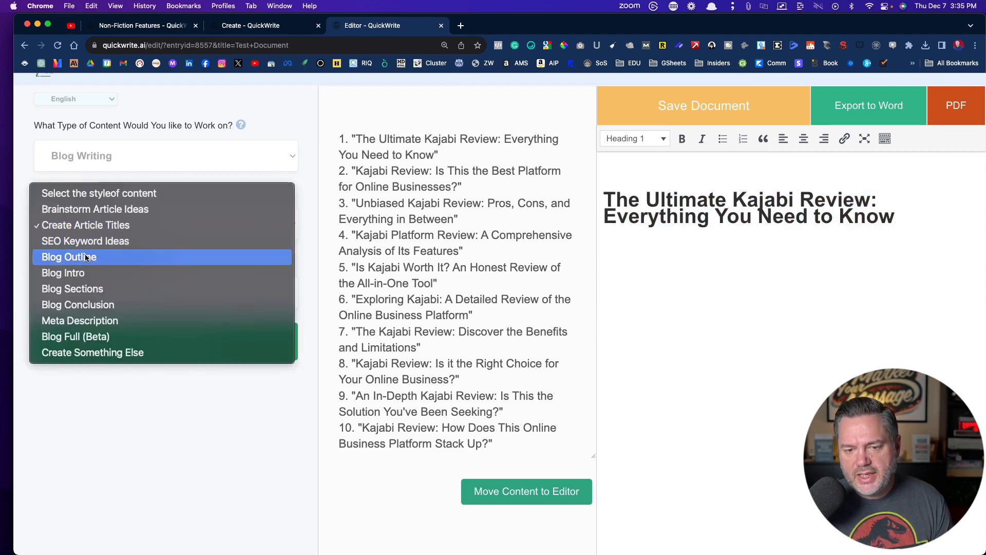
click(85, 256)
click(72, 290)
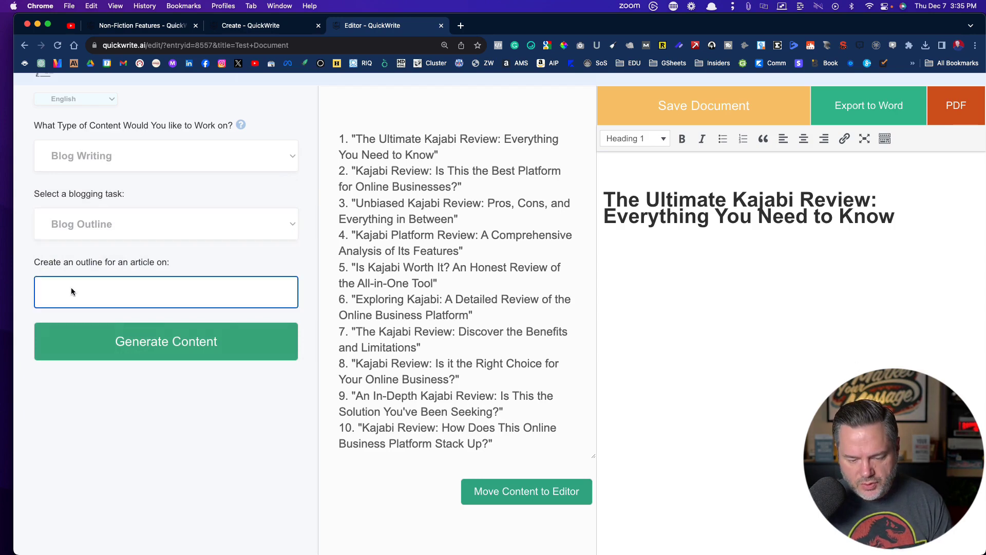
key(super+v)
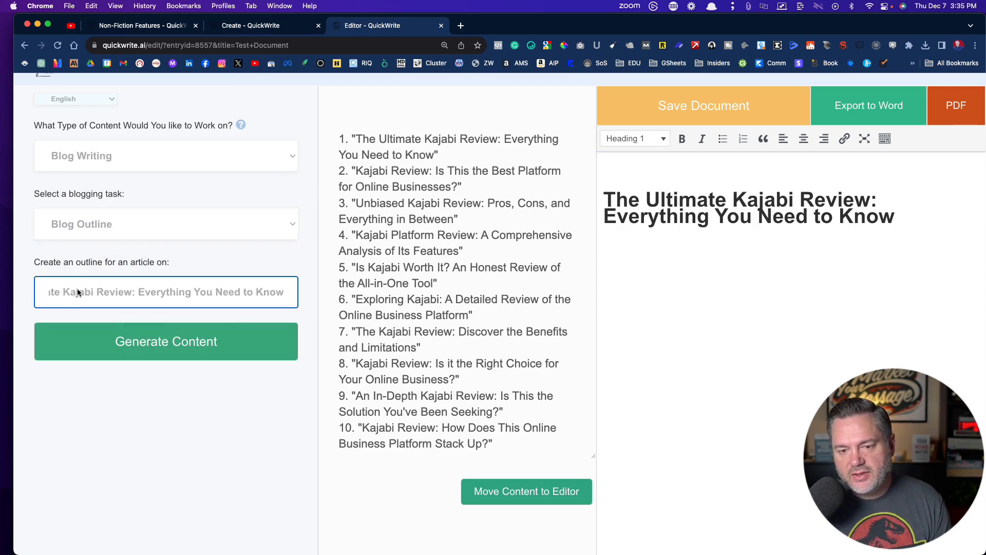
click(109, 342)
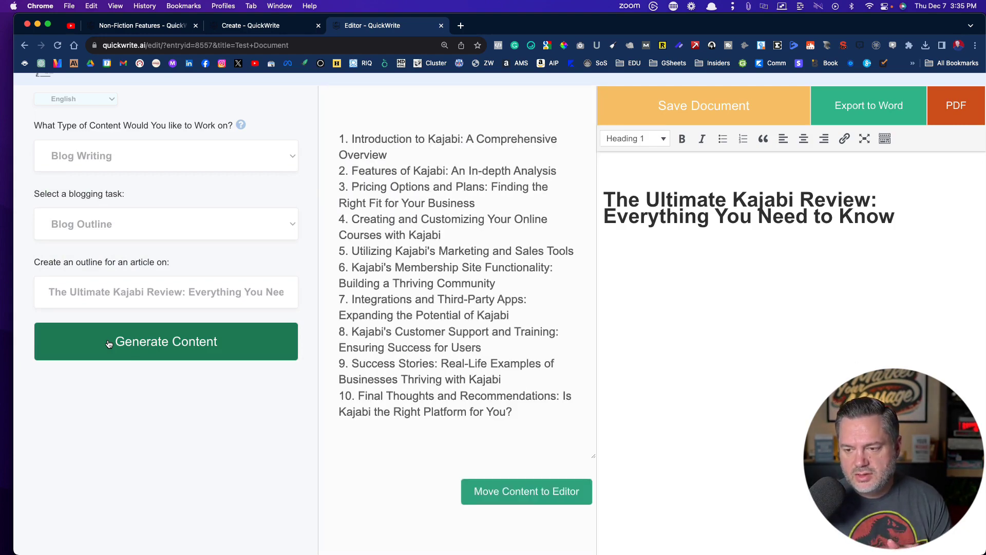
Move the outline into the editor and turn its first five numbered items, through "Utilizing Kajabi's Marketing and Sales Tools", into plain paragraphs.
click(516, 493)
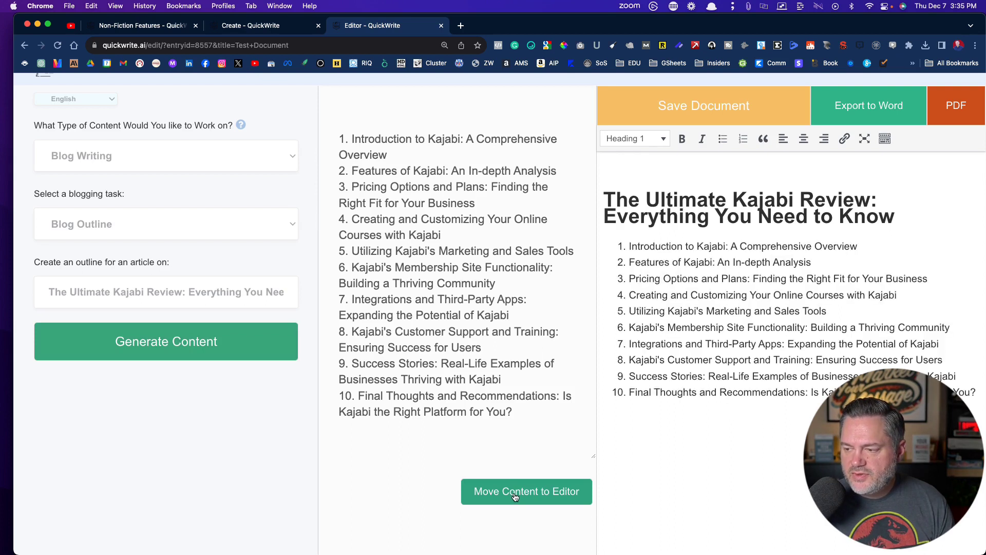
click(630, 246)
key(BackSpace)
click(630, 272)
key(BackSpace)
click(630, 299)
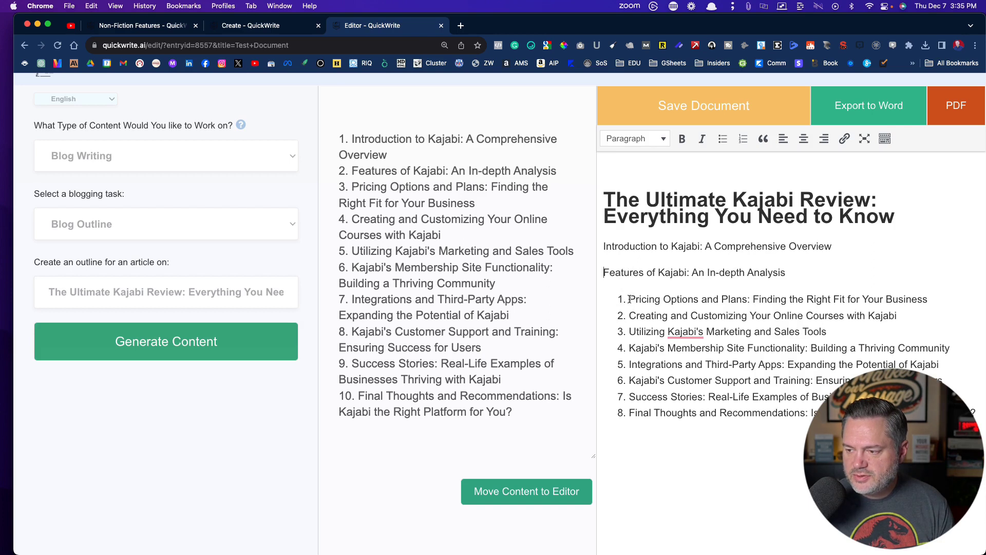
key(BackSpace)
click(630, 326)
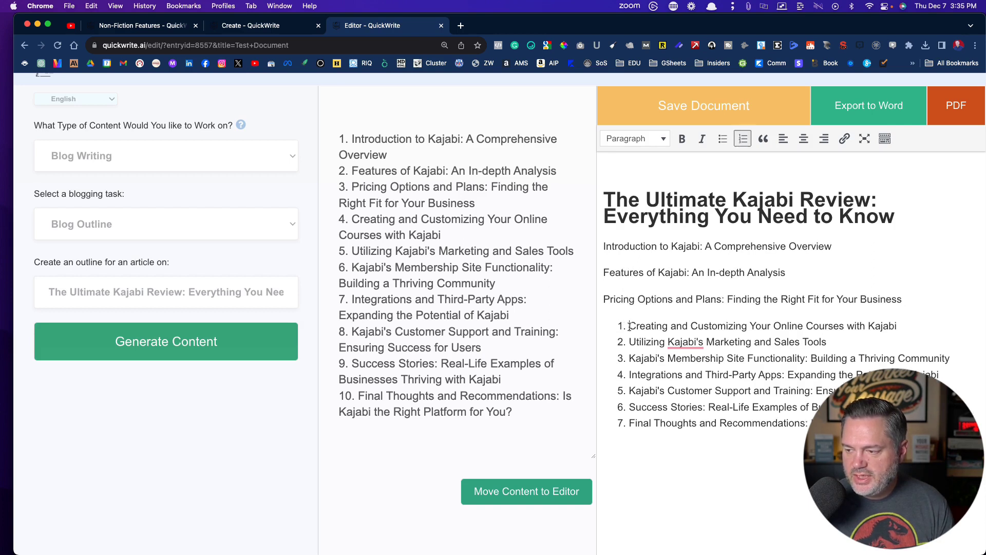
key(BackSpace)
click(628, 351)
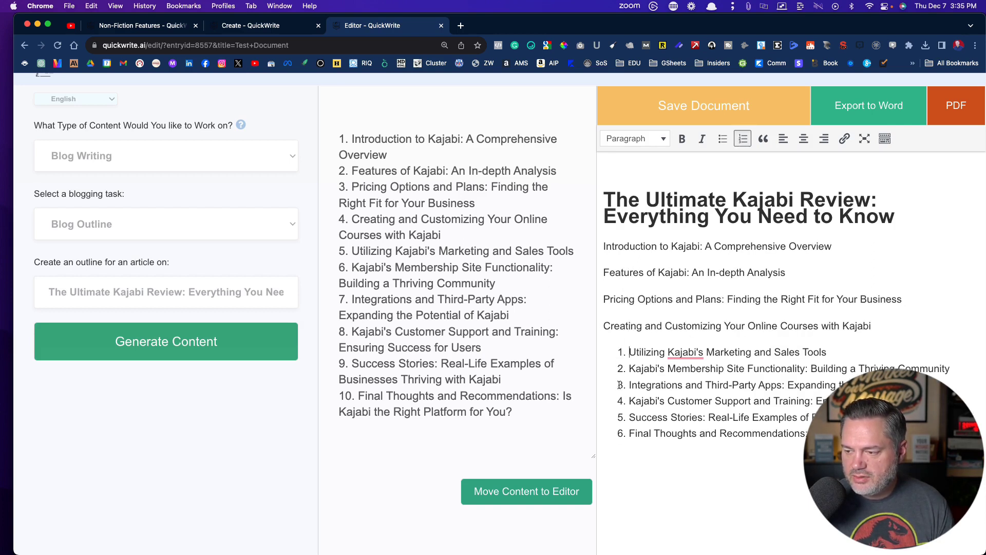
key(BackSpace)
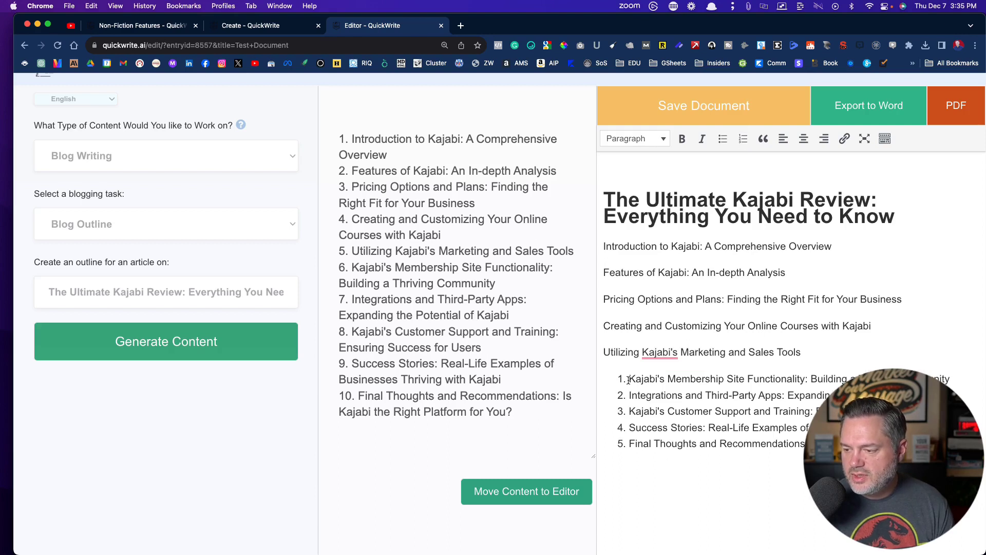
Turn the remaining numbered outline items into plain paragraphs and clear the "Introduction to Kajabi: A Comprehensive Overview" line, leaving it blank.
click(628, 380)
key(BackSpace)
click(630, 404)
key(BackSpace)
click(630, 431)
key(BackSpace)
click(629, 453)
key(BackSpace)
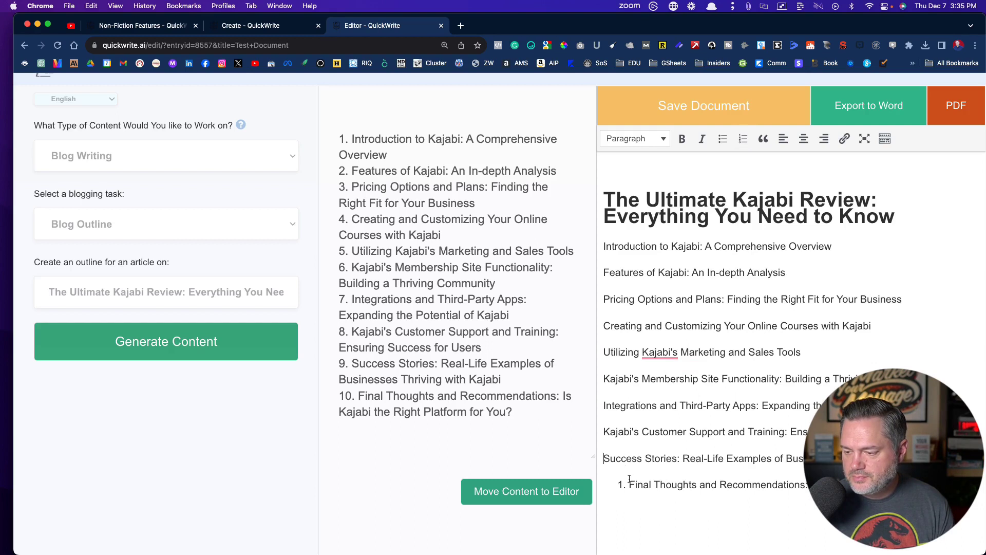
click(630, 483)
key(BackSpace)
drag(834, 247, 605, 248)
key(BackSpace)
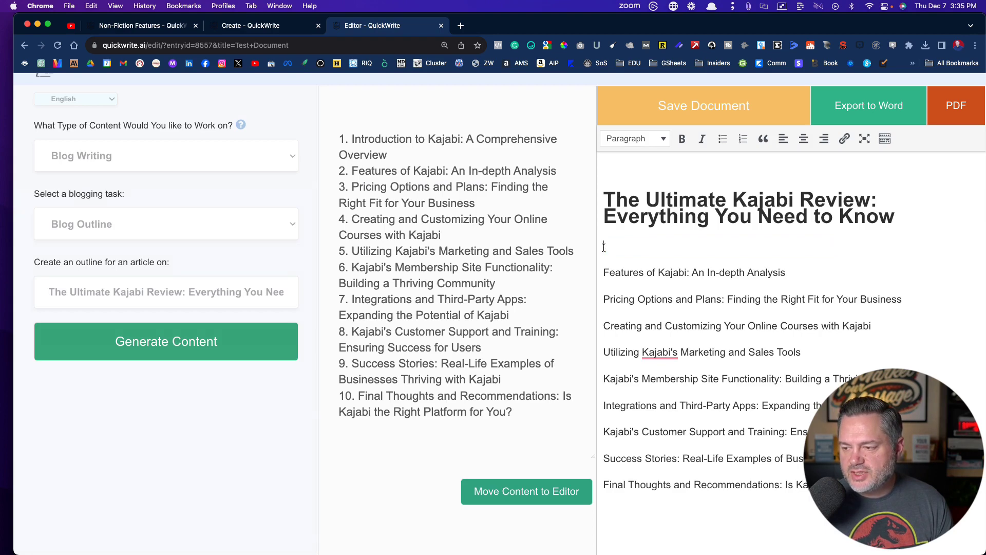
Generate a Blog Intro using the article title "The Ultimate Kajabi Review: Everything You Need to Know" copied from the document.
click(97, 224)
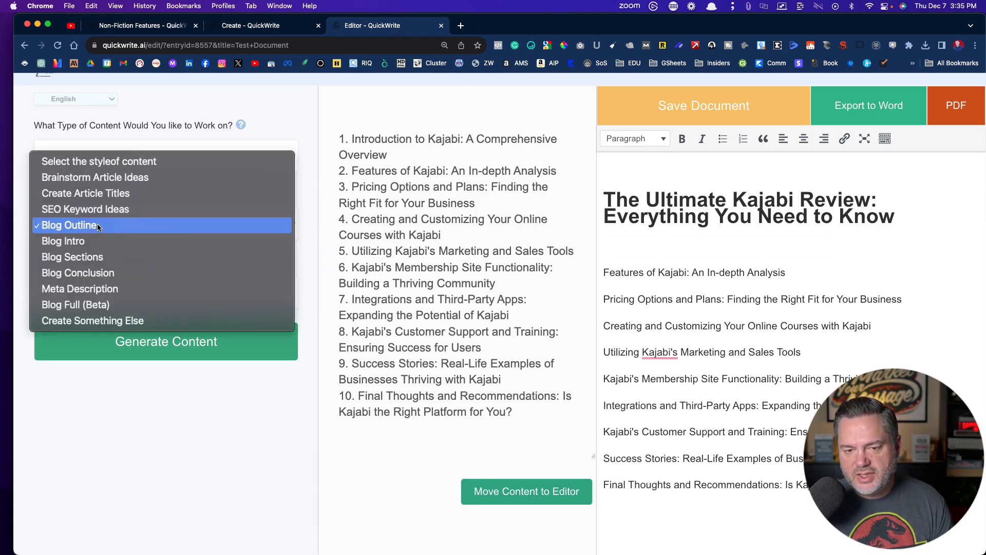
click(97, 240)
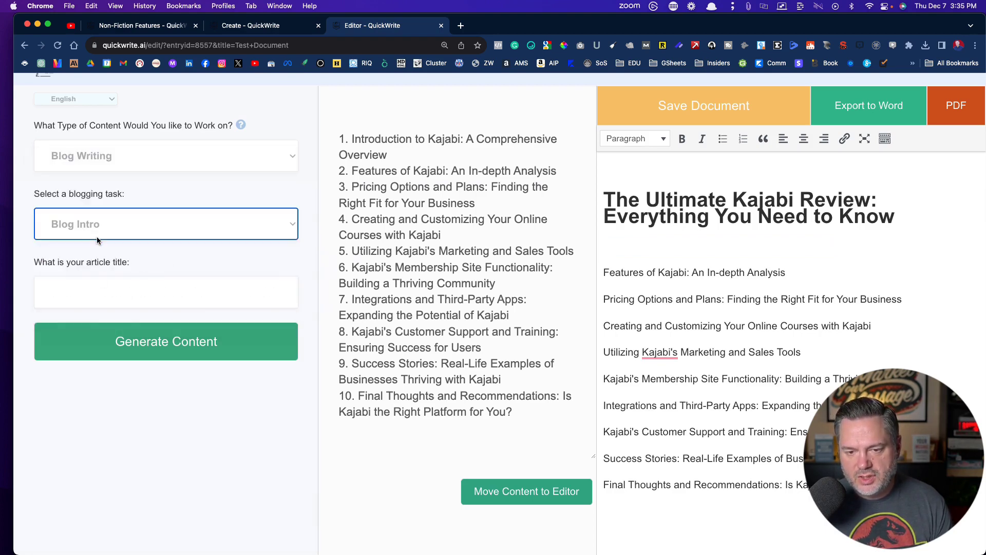
click(712, 208)
drag(896, 218, 606, 199)
key(super+c)
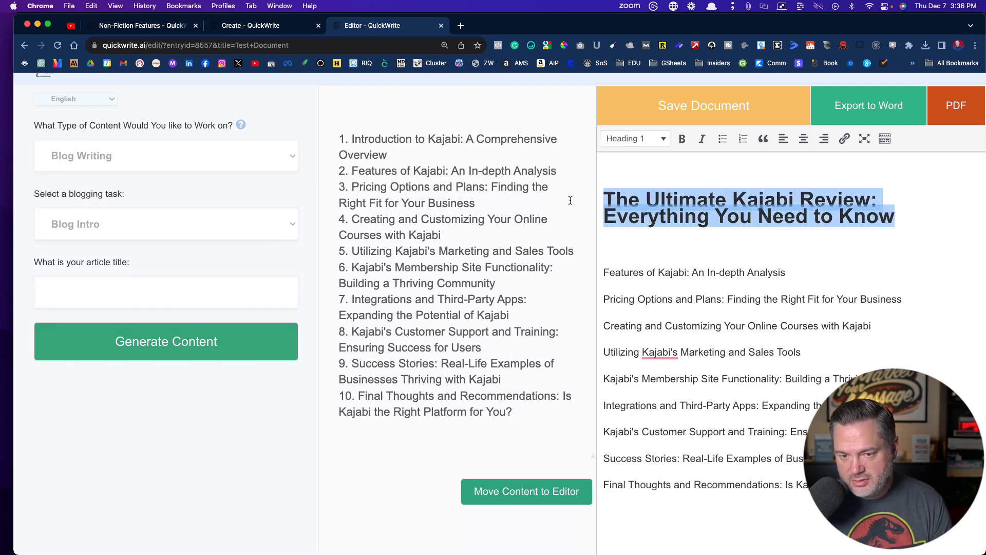
click(118, 295)
key(super+v)
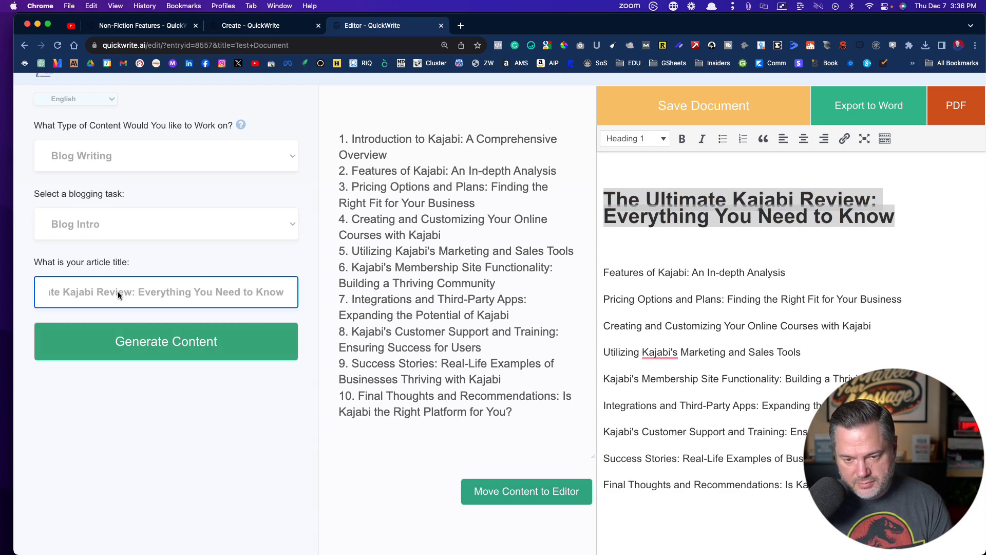
click(157, 340)
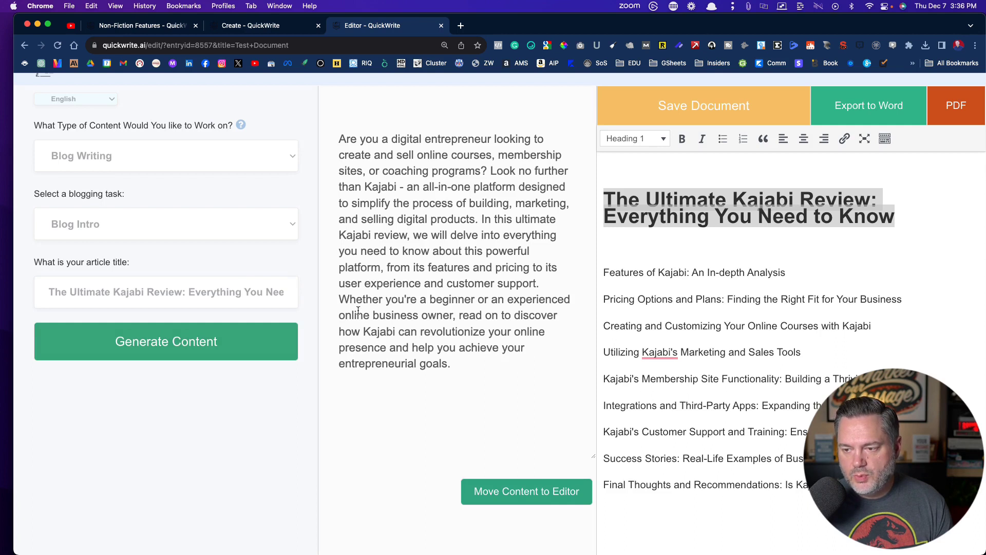
Copy the generated intro into the blank line under the title and split it into two paragraphs before "In this ultimate Kajabi review".
drag(453, 365, 330, 135)
key(super+c)
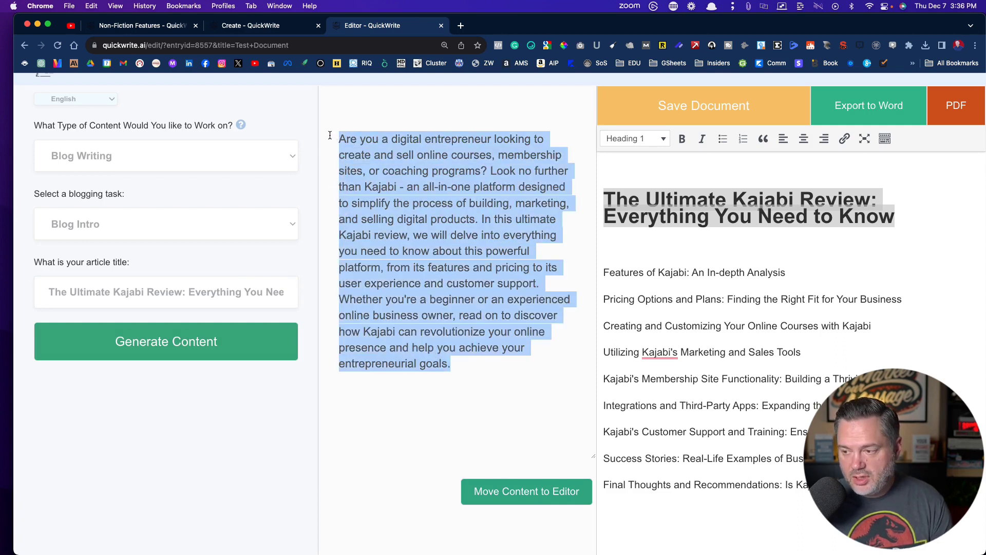
click(617, 244)
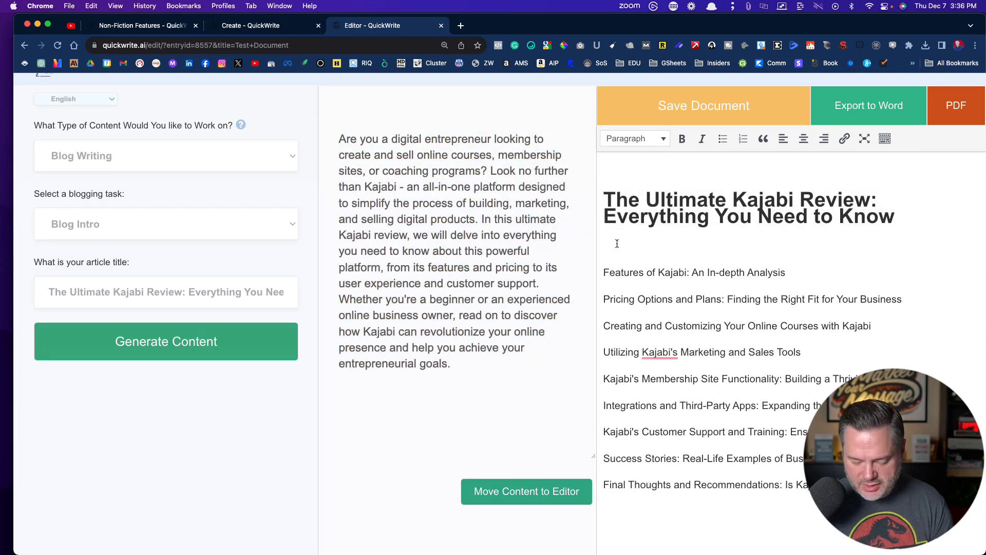
key(super+v)
click(677, 295)
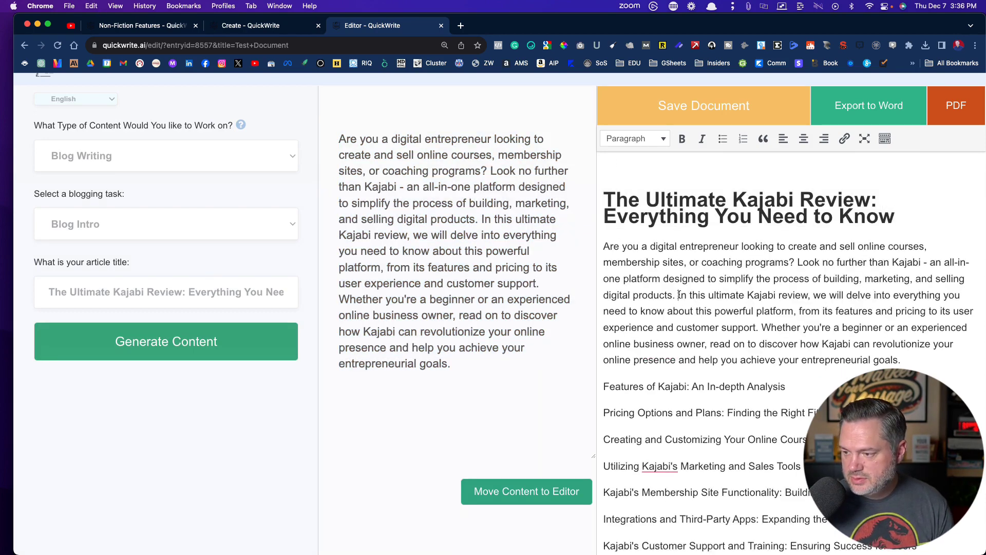
key(Return)
Copy the line "Features of Kajabi: An In-depth Analysis", format it as Heading 2 and add a blank line below it.
scroll(688, 327, down, 3)
drag(789, 320, 575, 321)
key(super+c)
scroll(563, 255, up, 3)
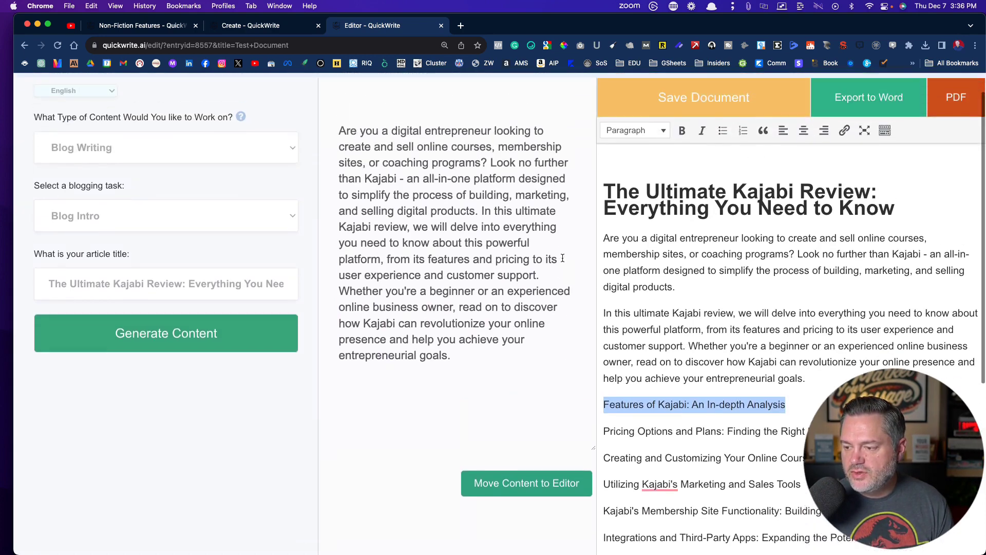
click(624, 148)
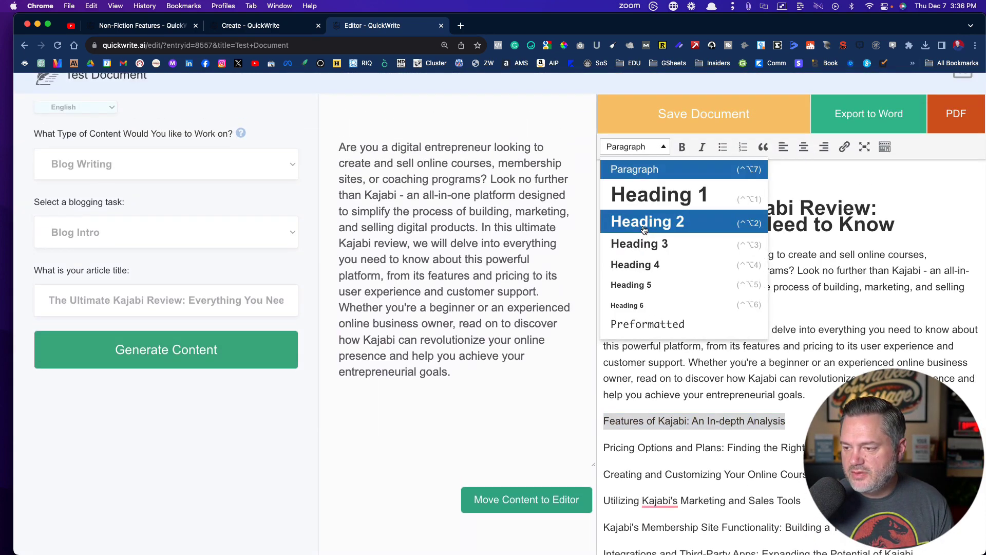
click(644, 225)
key(Right)
key(Return)
Generate a section with the Blog Sections task for "Features of Kajabi: An In-depth Analysis" and review the generated text.
drag(822, 424, 602, 421)
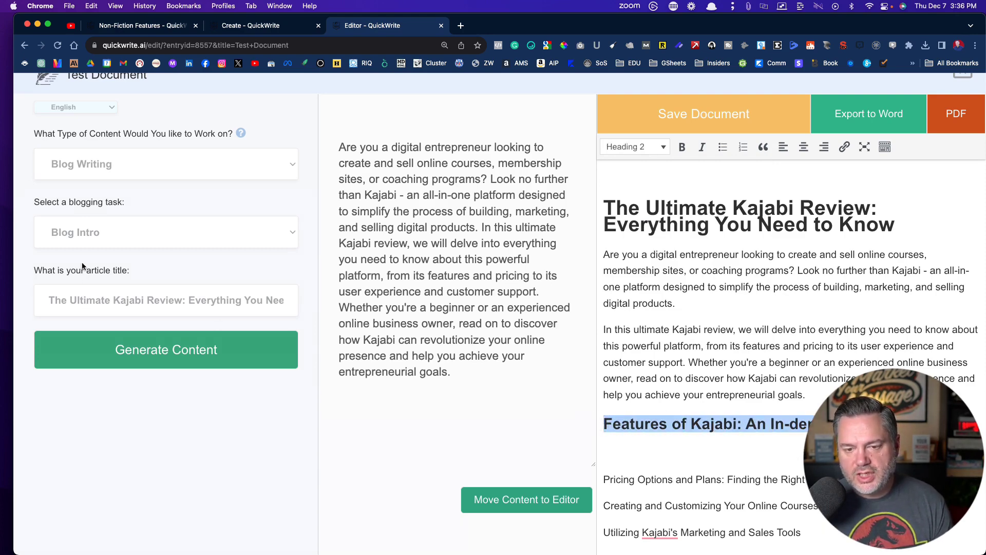
click(85, 226)
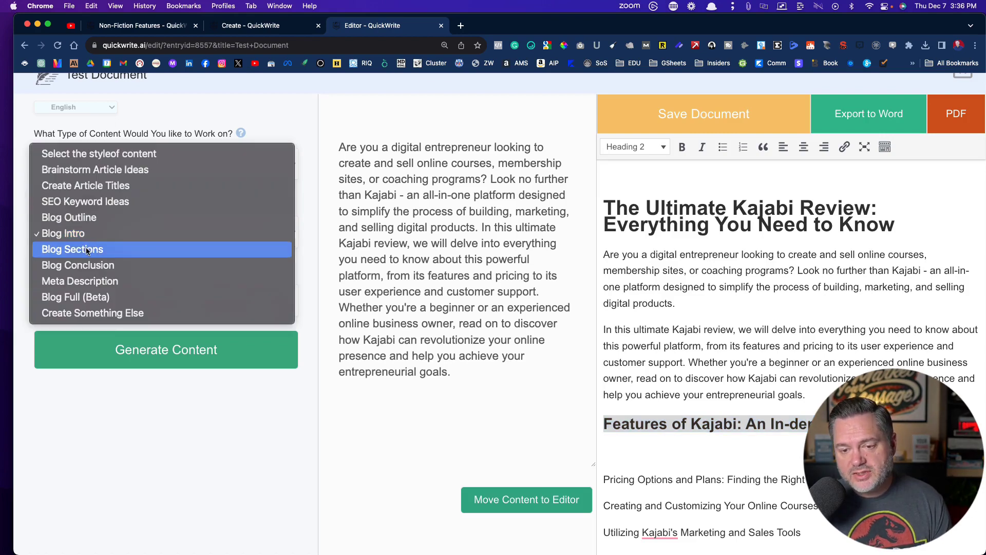
click(86, 250)
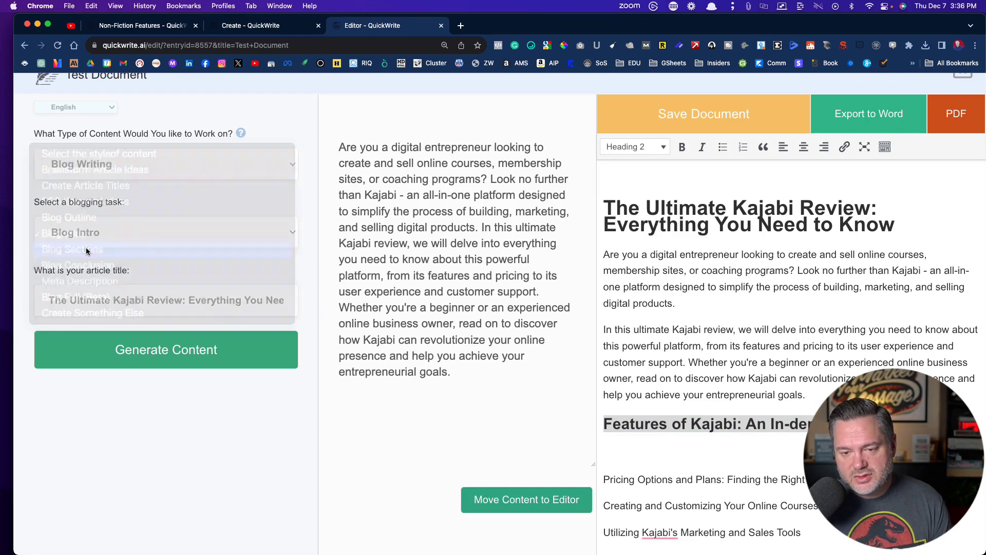
click(65, 298)
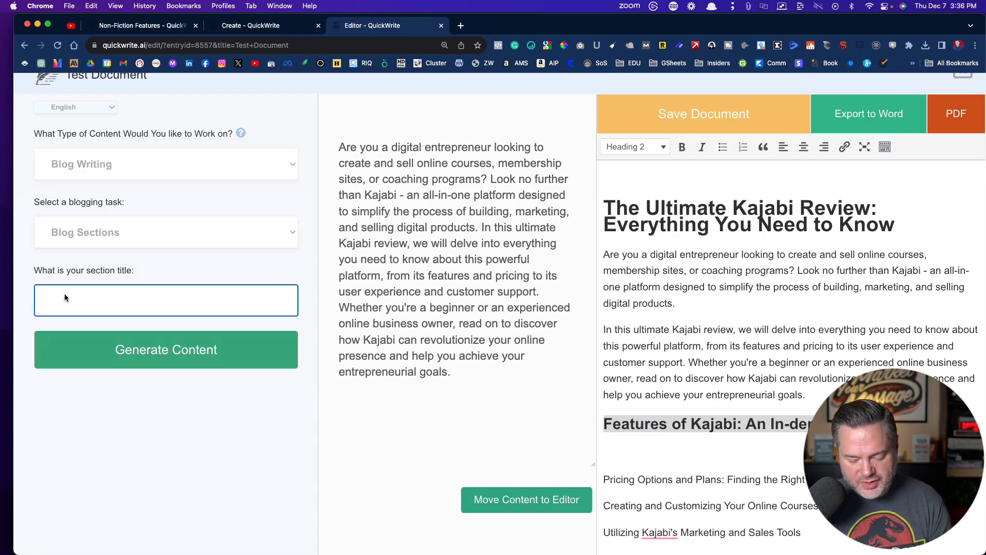
key(super+v)
click(95, 351)
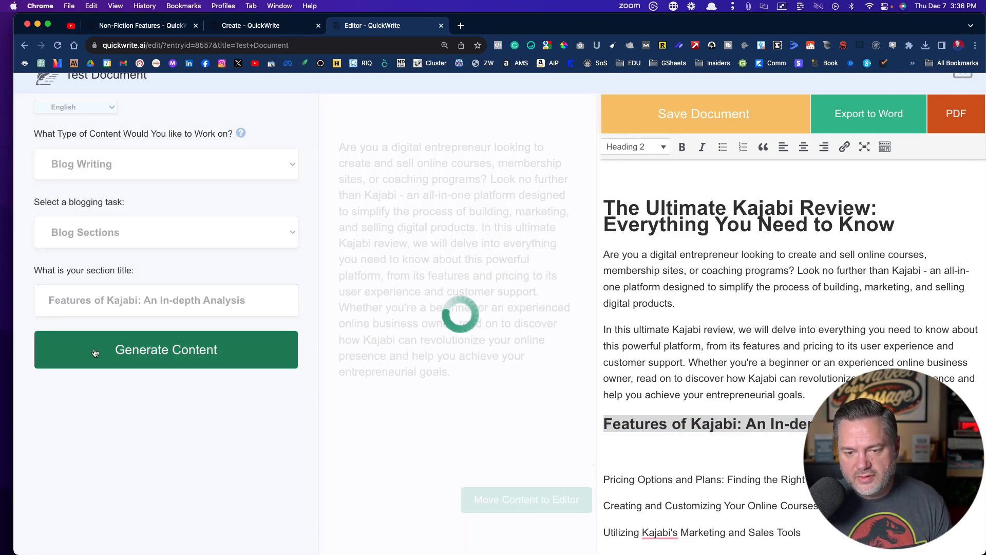
scroll(735, 321, down, 4)
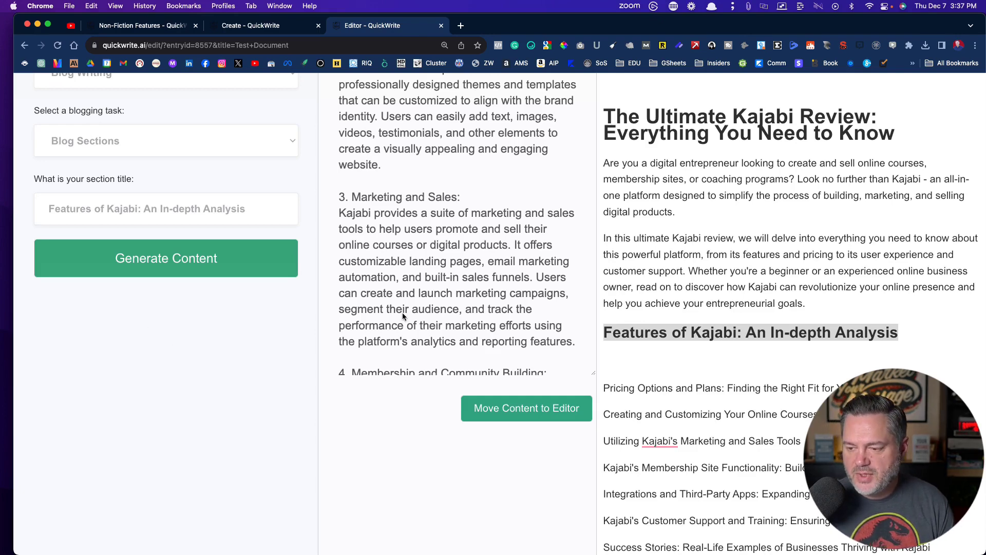
scroll(403, 313, up, 10)
scroll(403, 313, up, 5)
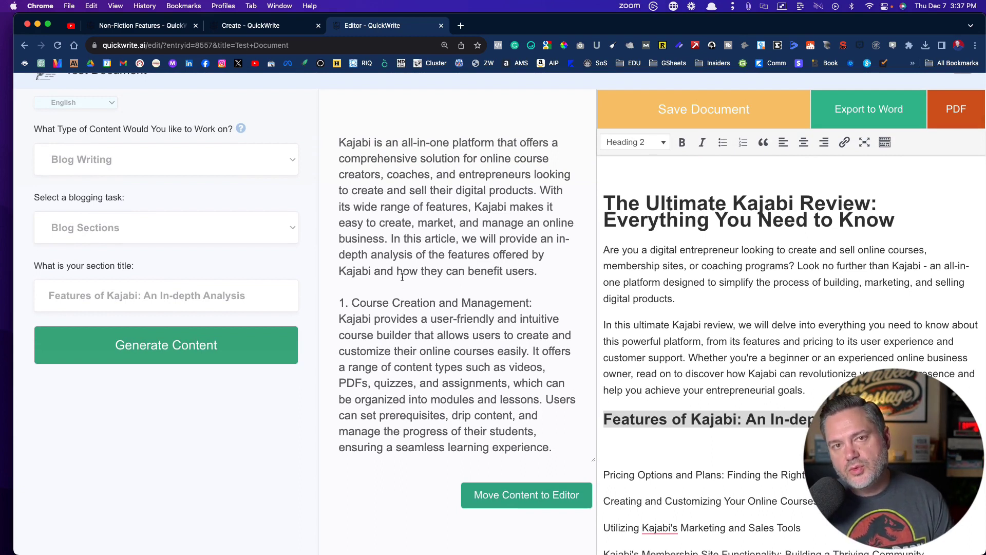
scroll(403, 277, down, 5)
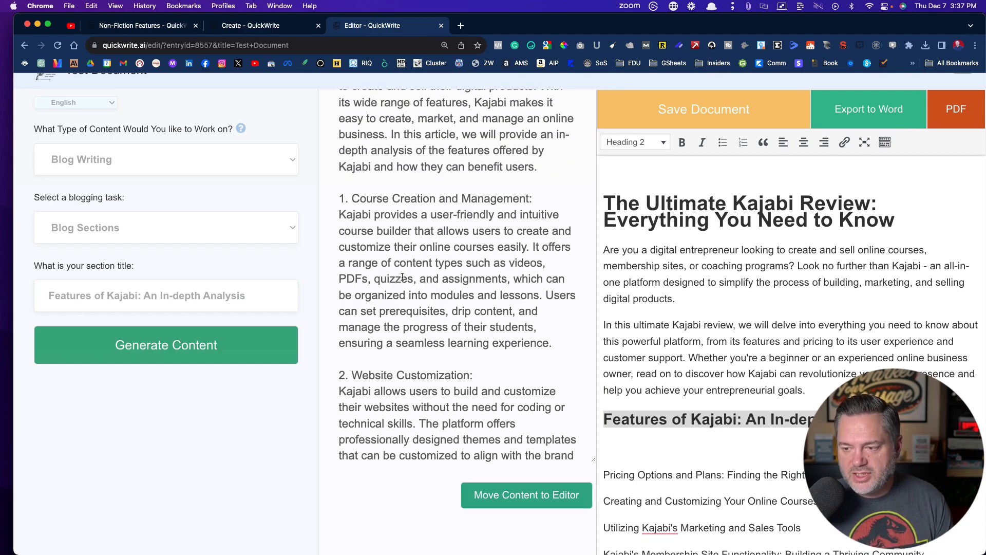
Copy the entire generated section text into the blank line under the heading "Features of Kajabi: An In-depth Analysis".
scroll(341, 142, up, 5)
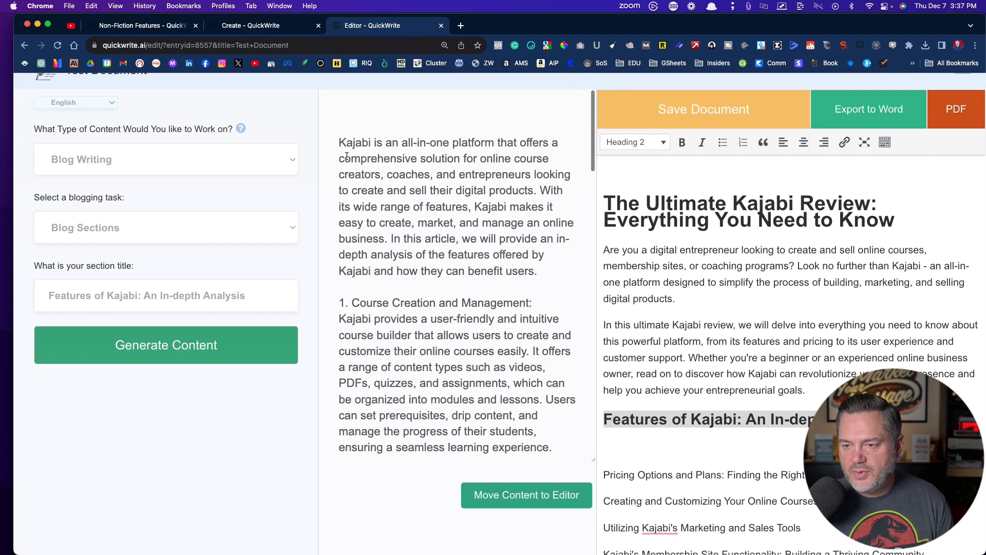
drag(341, 141, 467, 371)
scroll(535, 412, up, 5)
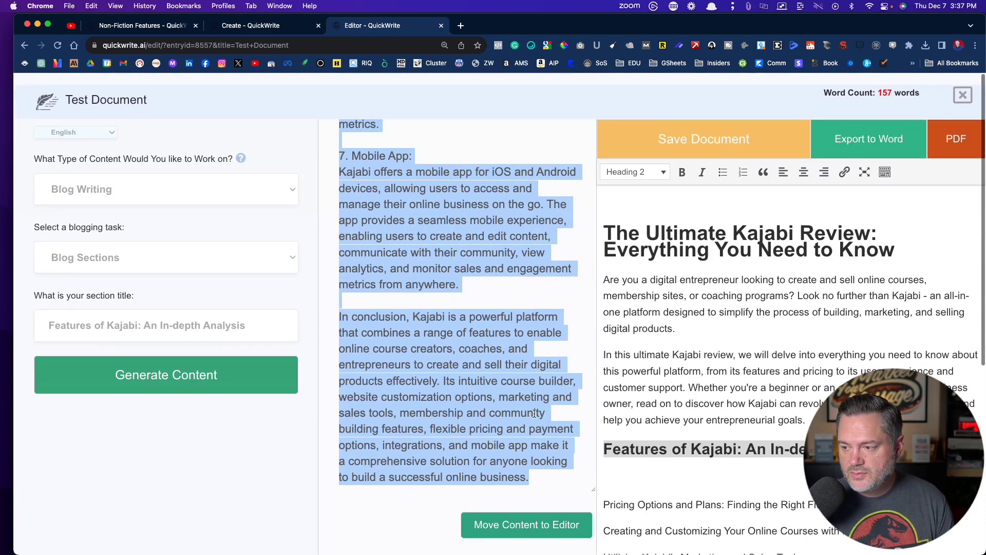
click(633, 466)
key(super+v)
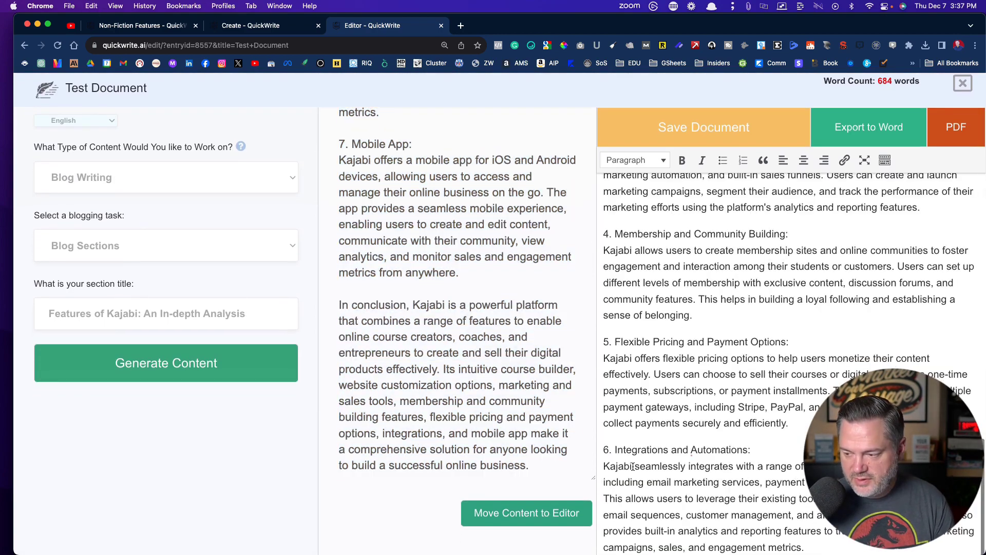
Bold the subheadings "1. Course Creation and Management:", "2. Website Customization:" and "3. Marketing and Sales:" in the pasted section.
scroll(705, 278, up, 5)
scroll(706, 278, up, 5)
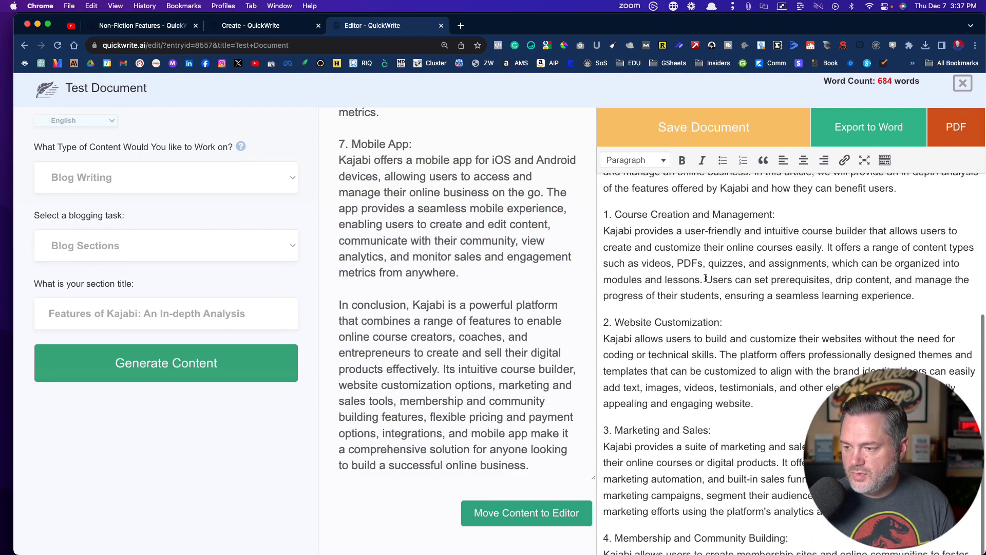
drag(777, 319, 589, 313)
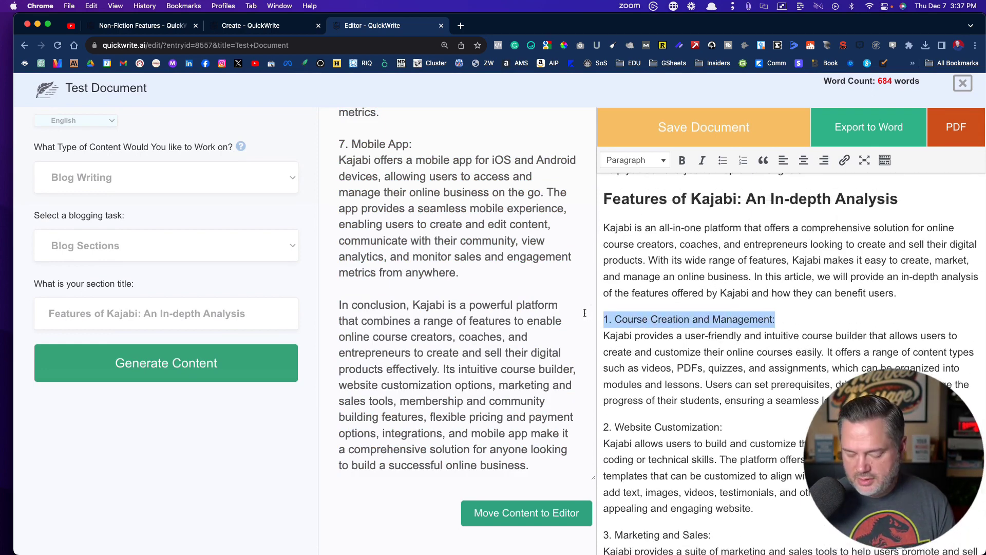
key(super+b)
drag(731, 427, 598, 425)
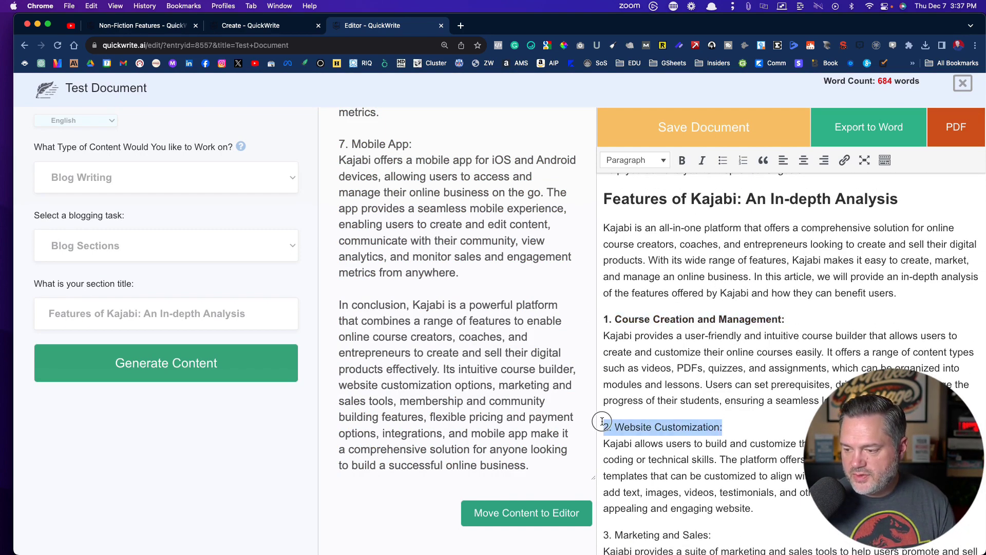
key(super+b)
scroll(603, 422, down, 3)
drag(713, 451, 599, 451)
key(super+b)
Save the document with the new Kajabi features section.
scroll(744, 367, up, 1)
scroll(744, 367, up, 5)
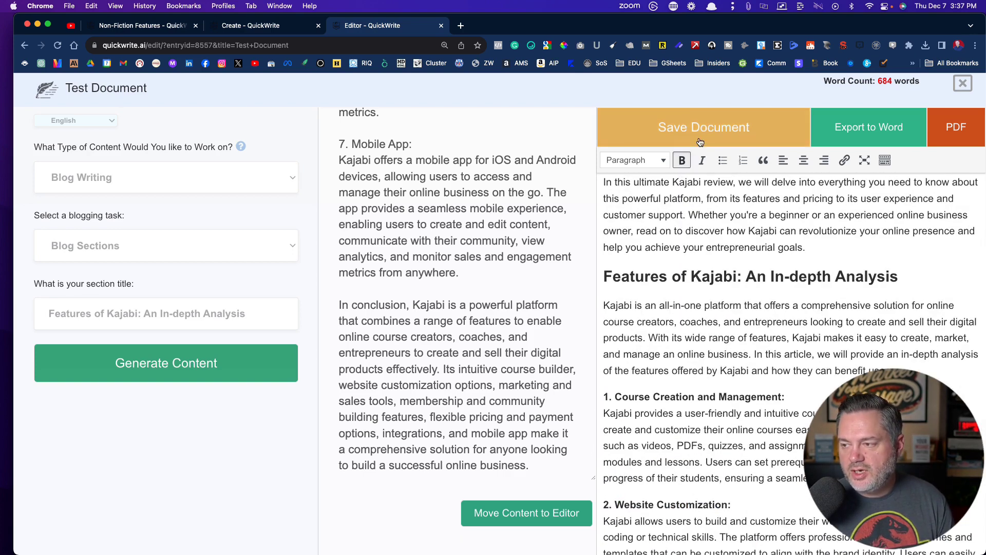
click(699, 132)
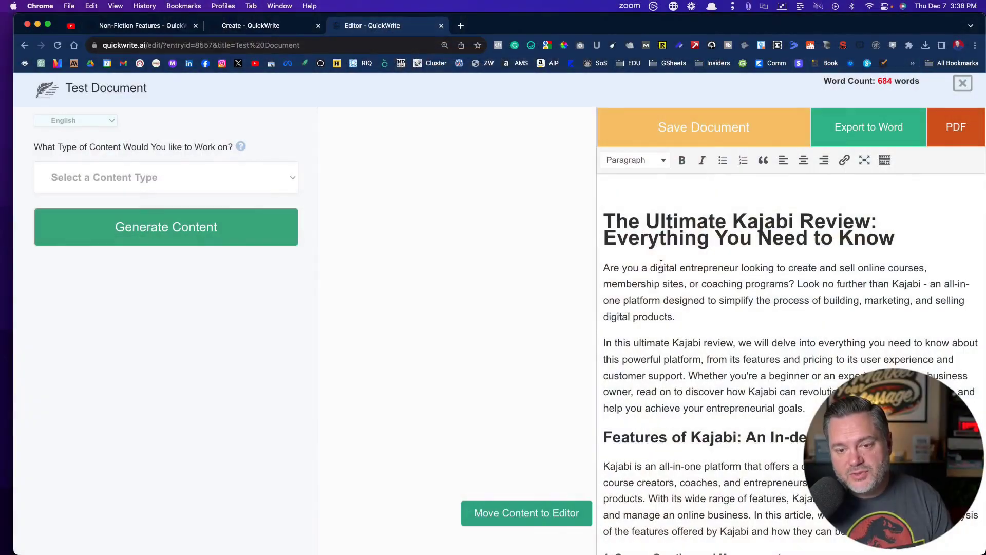
Choose the Pastor Toolbox content type and view its list of pastor resources.
click(219, 177)
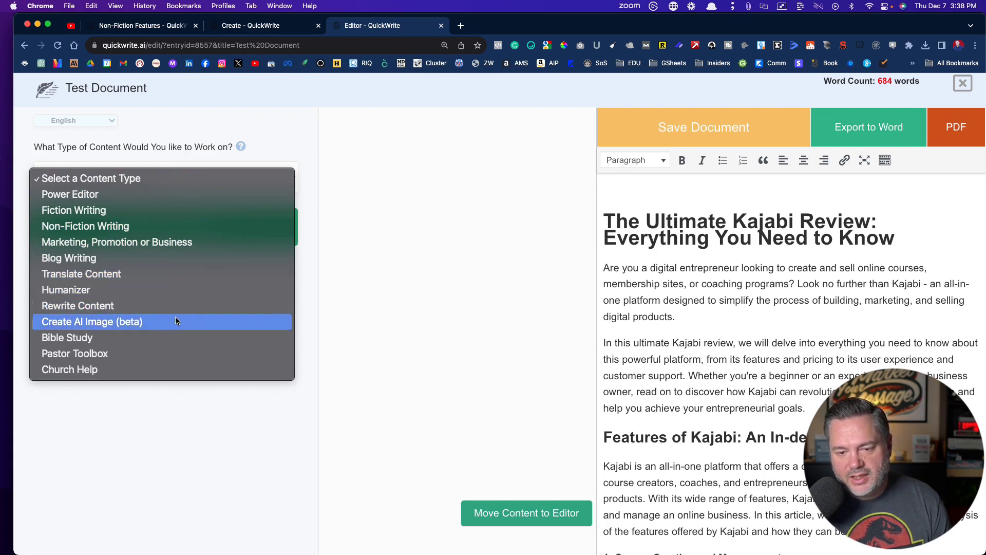
click(158, 352)
click(159, 251)
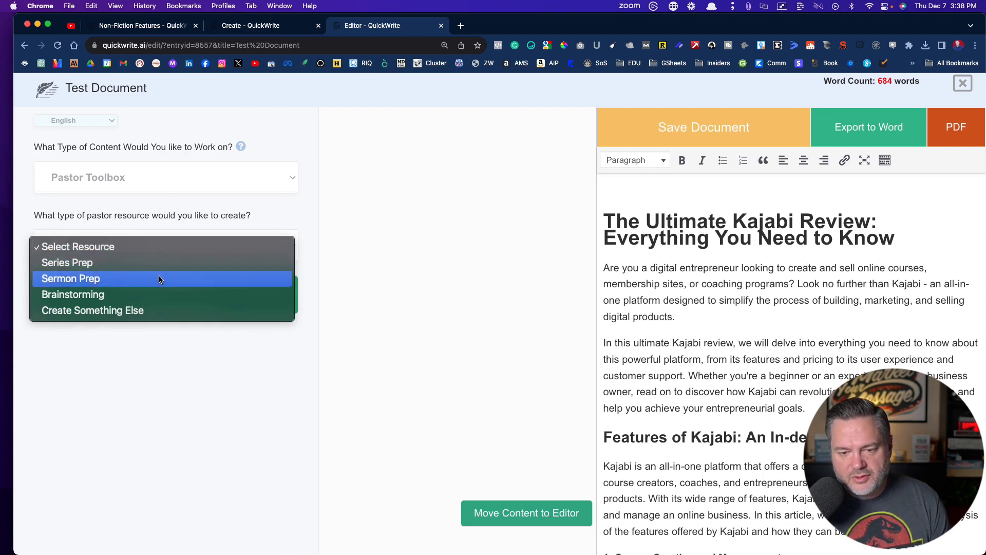
click(155, 183)
Switch the content type to Bible Study and view the available writing perspectives, keeping Biblical Commentary.
click(155, 183)
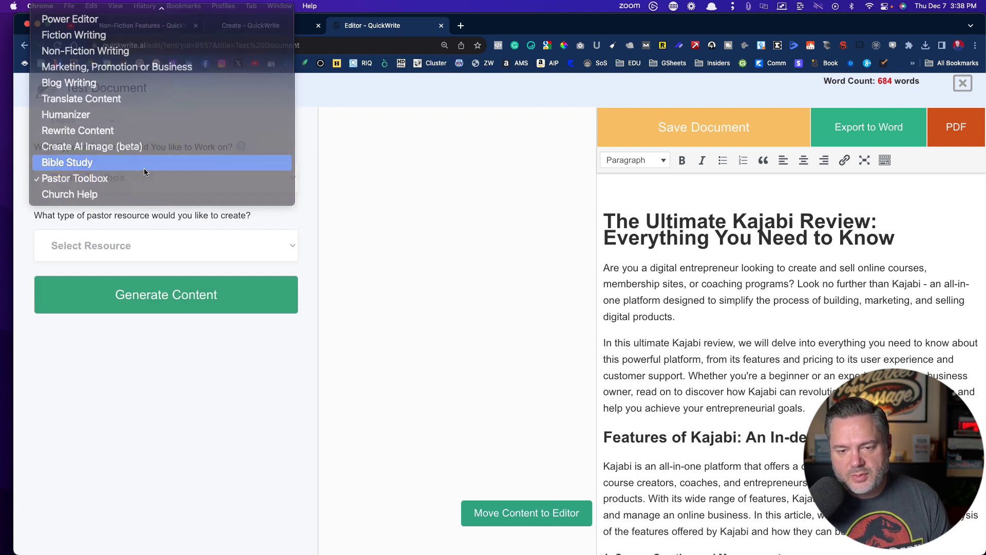
click(145, 163)
click(146, 254)
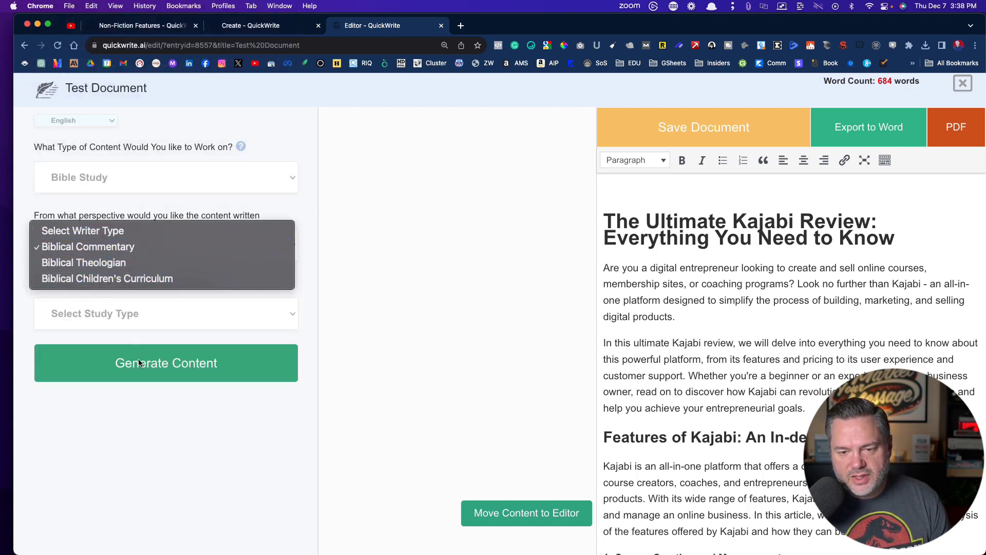
click(155, 394)
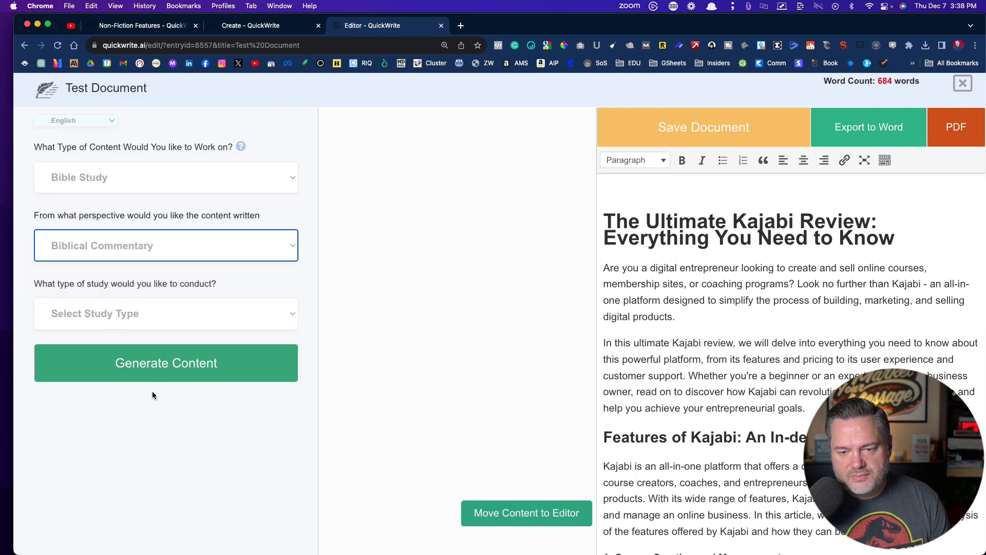
Switch the content type to Church Help to view its input fields.
click(70, 184)
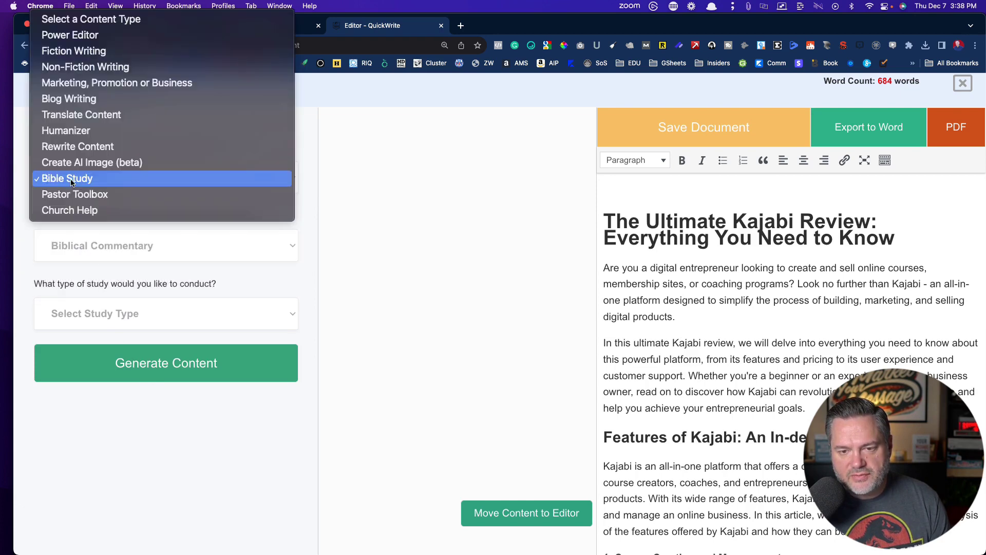
click(81, 210)
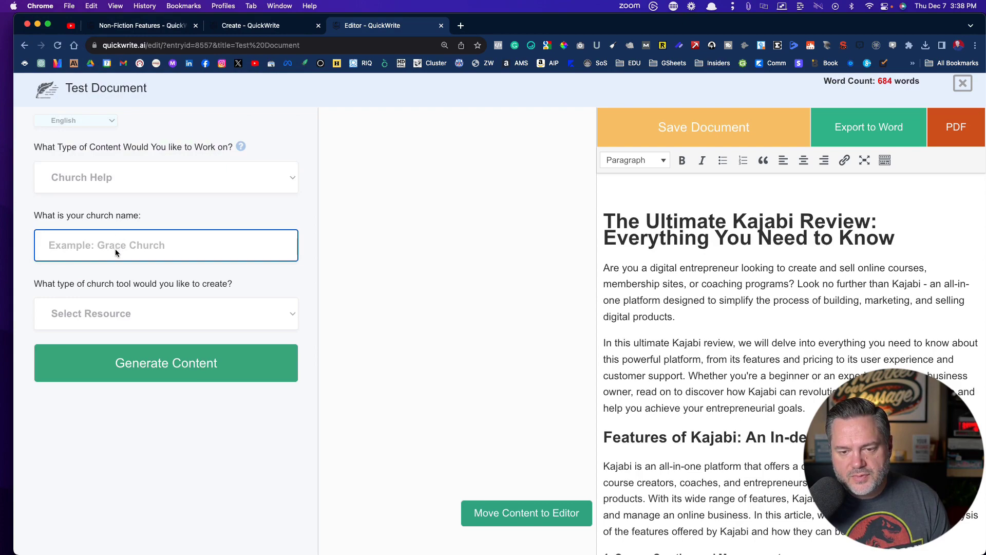